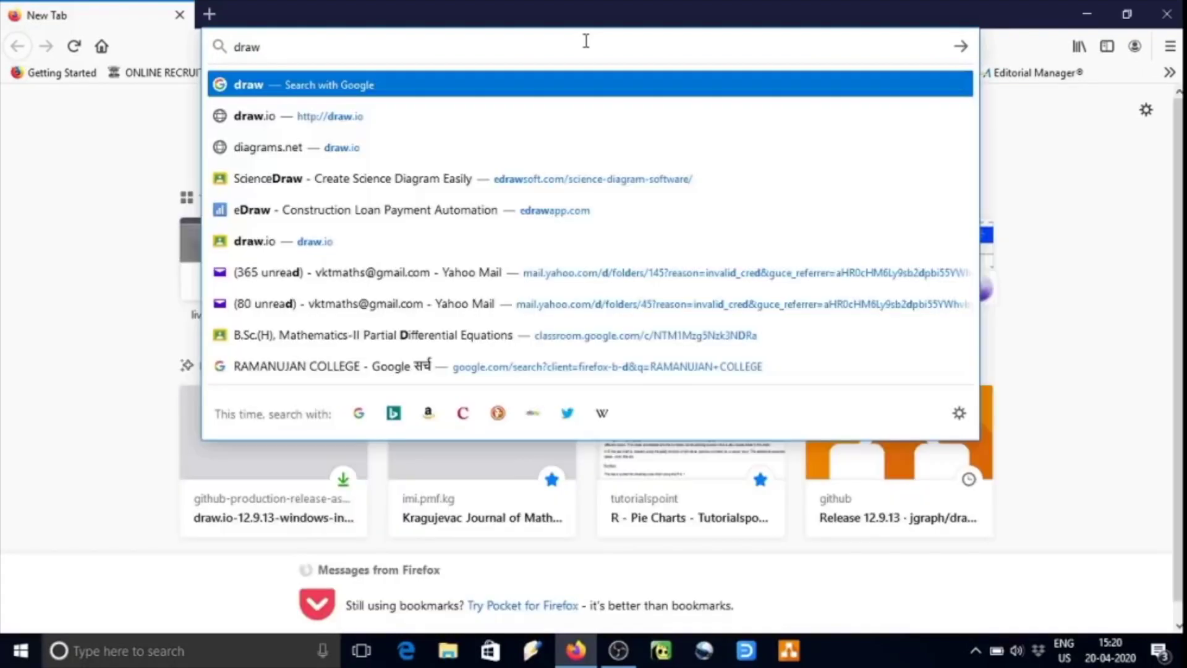
Pick the draw.io address-bar suggestion to load app.diagrams.net in Firefox
{"action": "key", "text": "Down"}
{"action": "key", "text": "Return"}
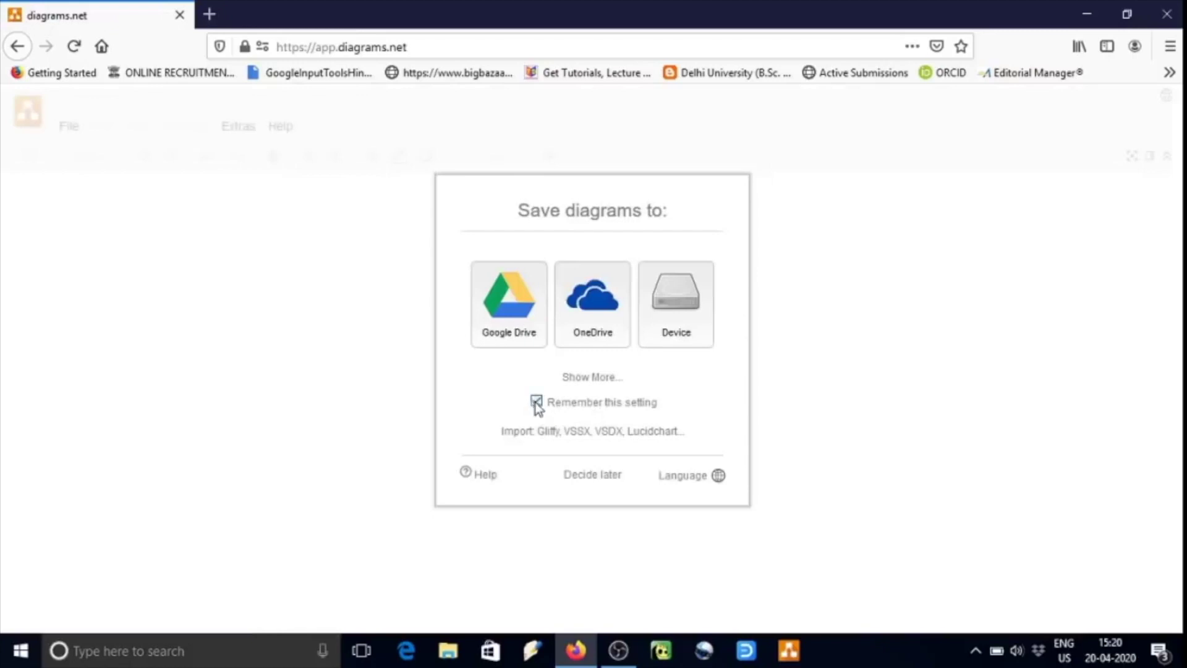
Choose Device storage and create a new diagram, starting the draw.io 12.9.13 installer download
{"action": "left_click", "coordinate": [662, 328]}
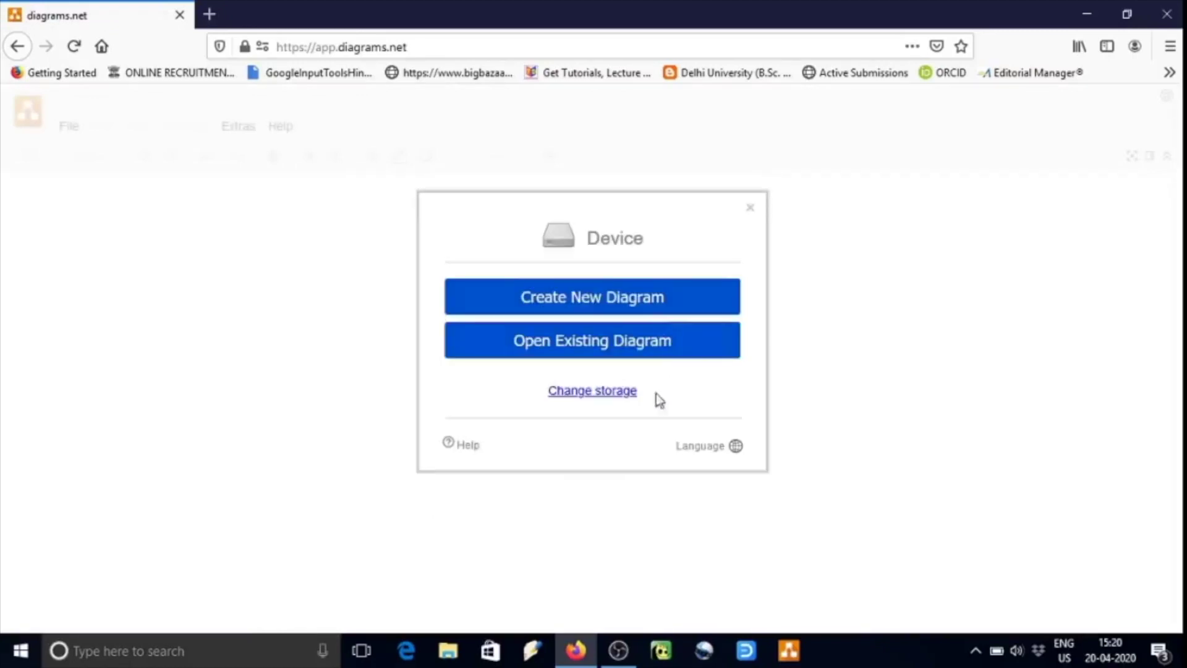
{"action": "left_click", "coordinate": [623, 304]}
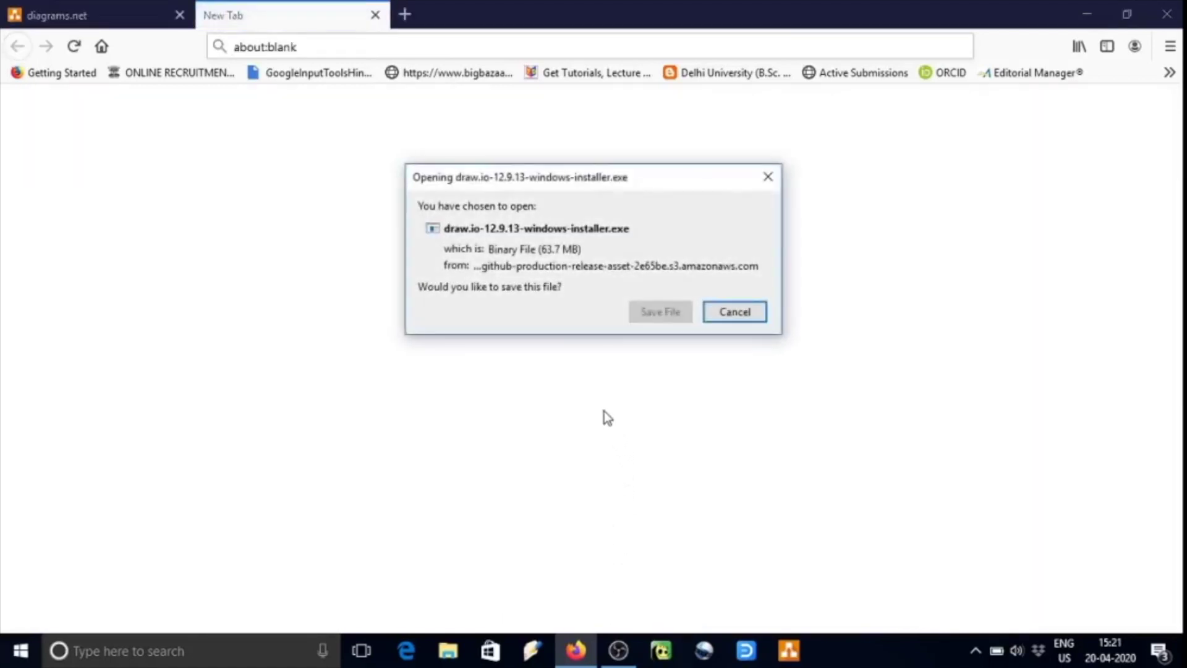
Save the draw.io installer to Downloads, keeping its original file name
{"action": "left_click", "coordinate": [667, 318]}
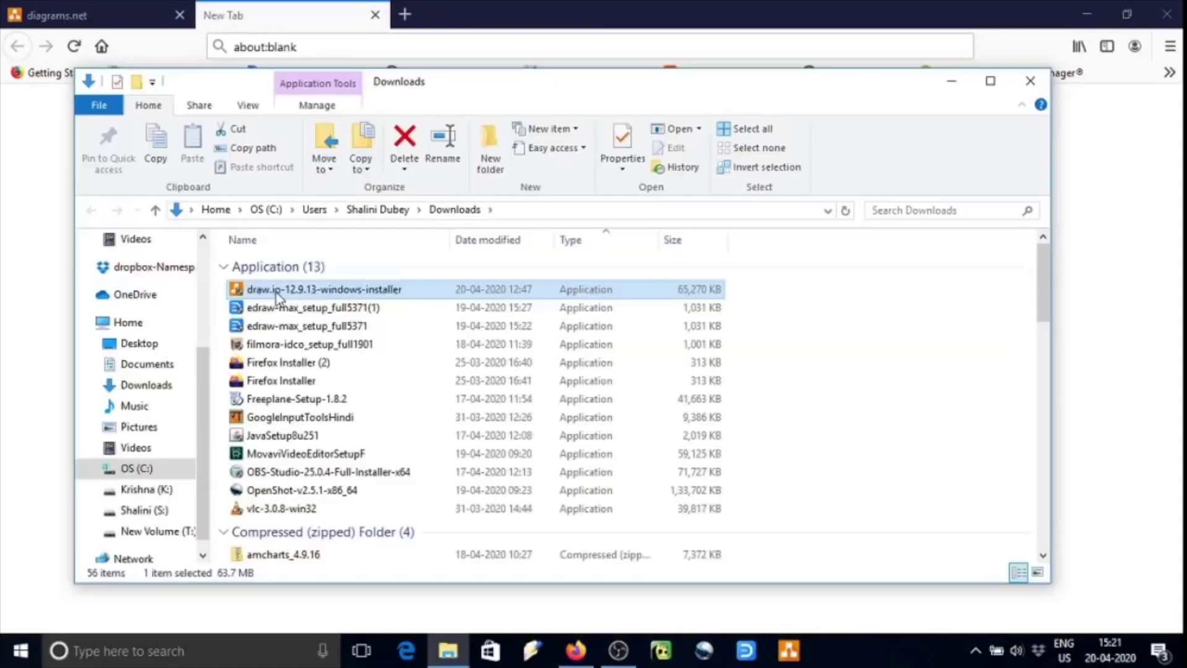
{"action": "key", "text": "F2"}
{"action": "left_click", "coordinate": [452, 290]}
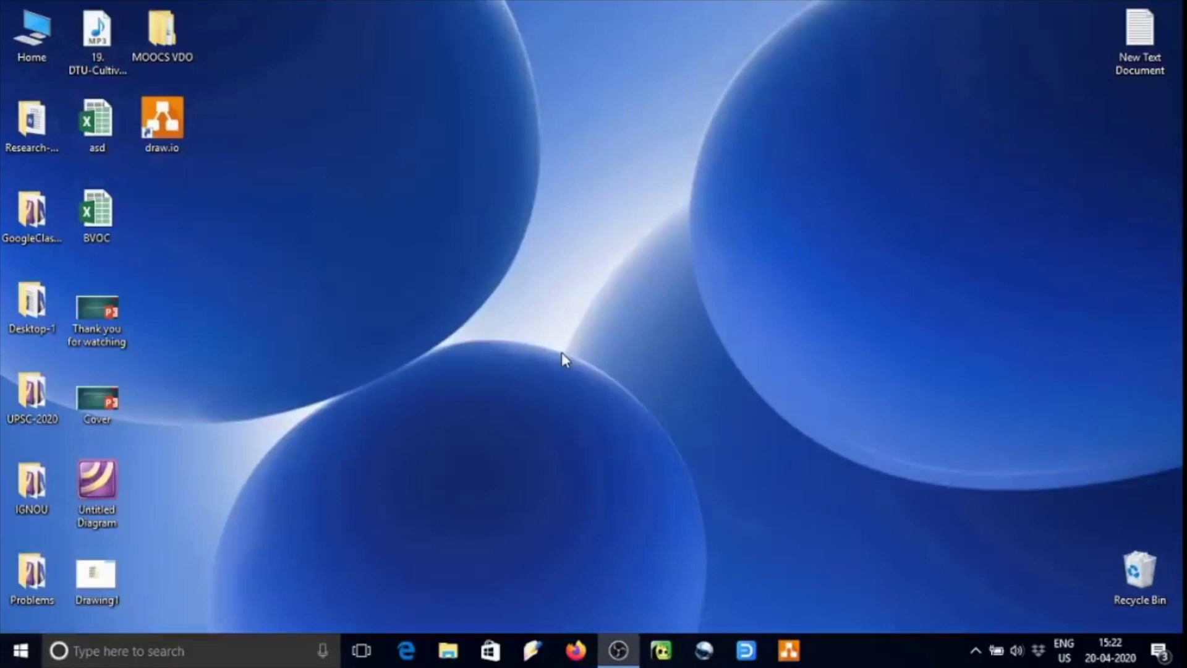
Launch the draw.io desktop app from its desktop shortcut
{"action": "double_click", "coordinate": [167, 133]}
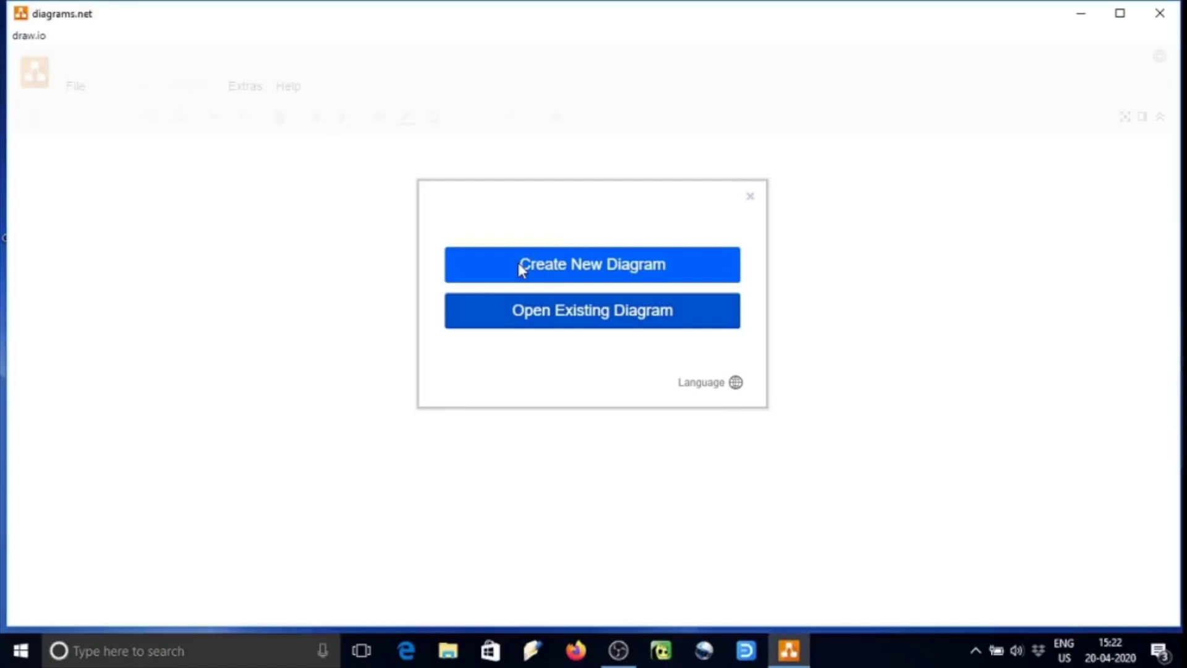
Start a new diagram and browse the template categories from Basic through Venn
{"action": "left_click", "coordinate": [525, 266]}
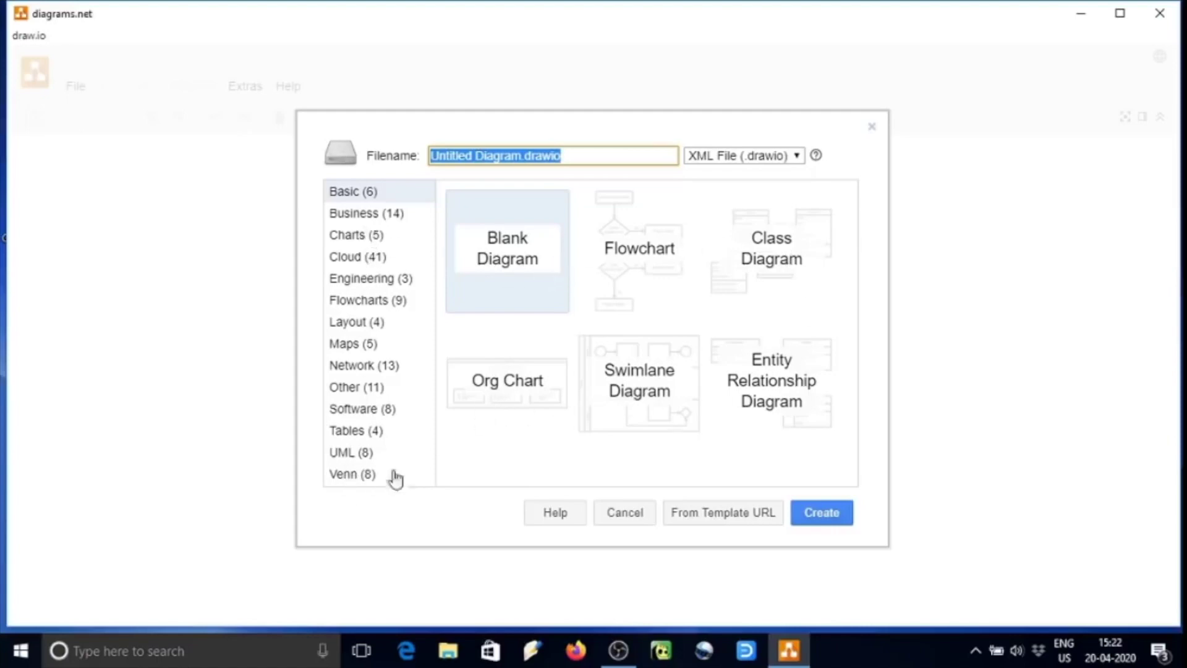
{"action": "left_click", "coordinate": [361, 197]}
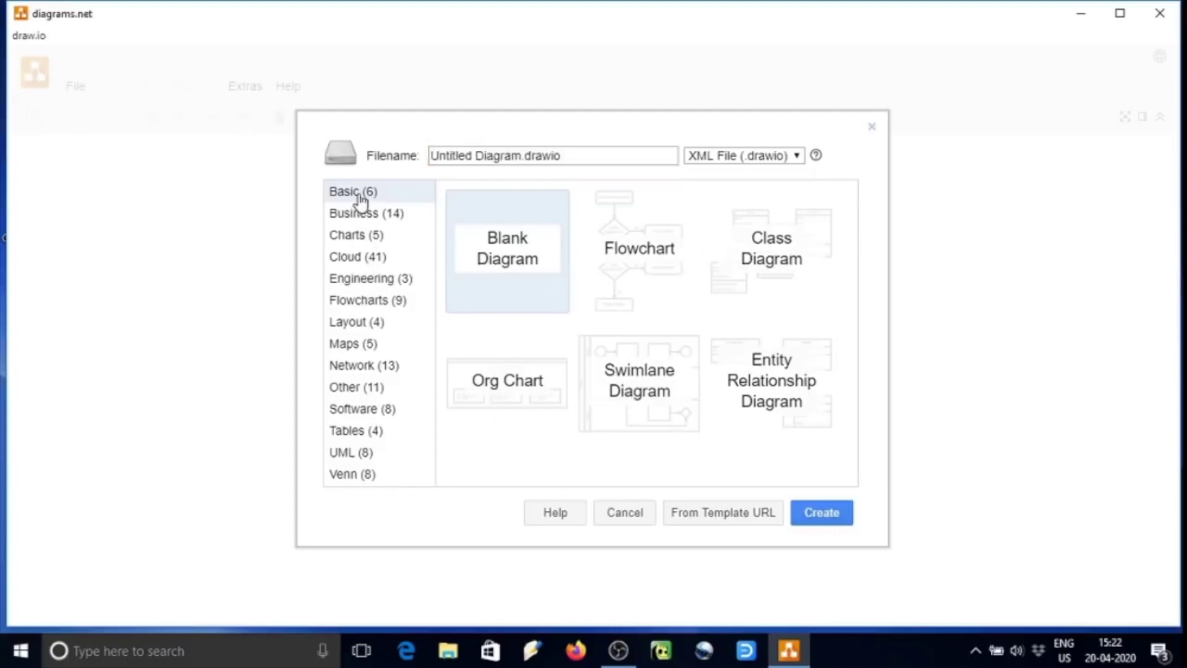
{"action": "left_click", "coordinate": [358, 216]}
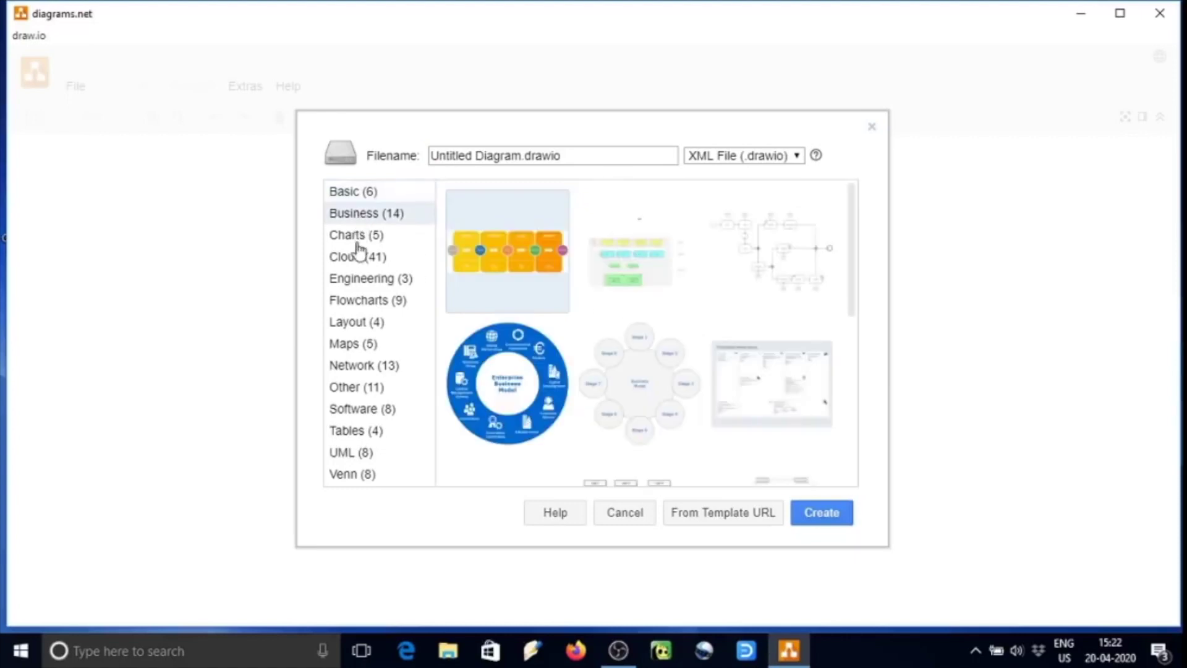
{"action": "left_click", "coordinate": [357, 243]}
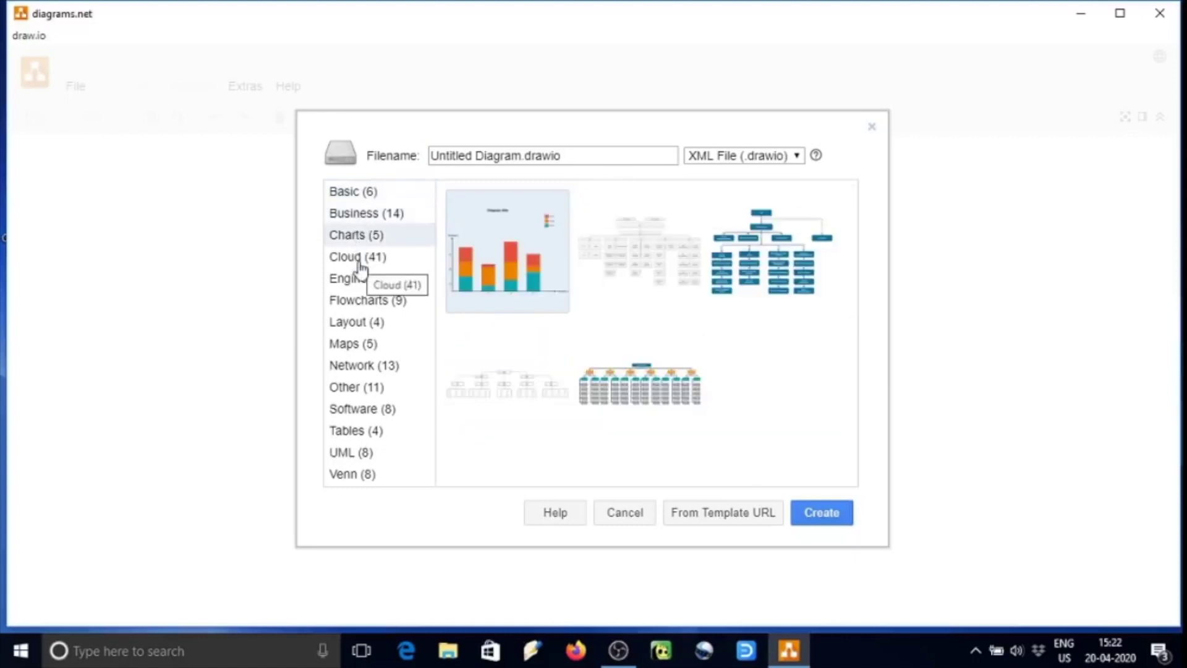
{"action": "left_click", "coordinate": [361, 263]}
{"action": "left_click", "coordinate": [366, 343]}
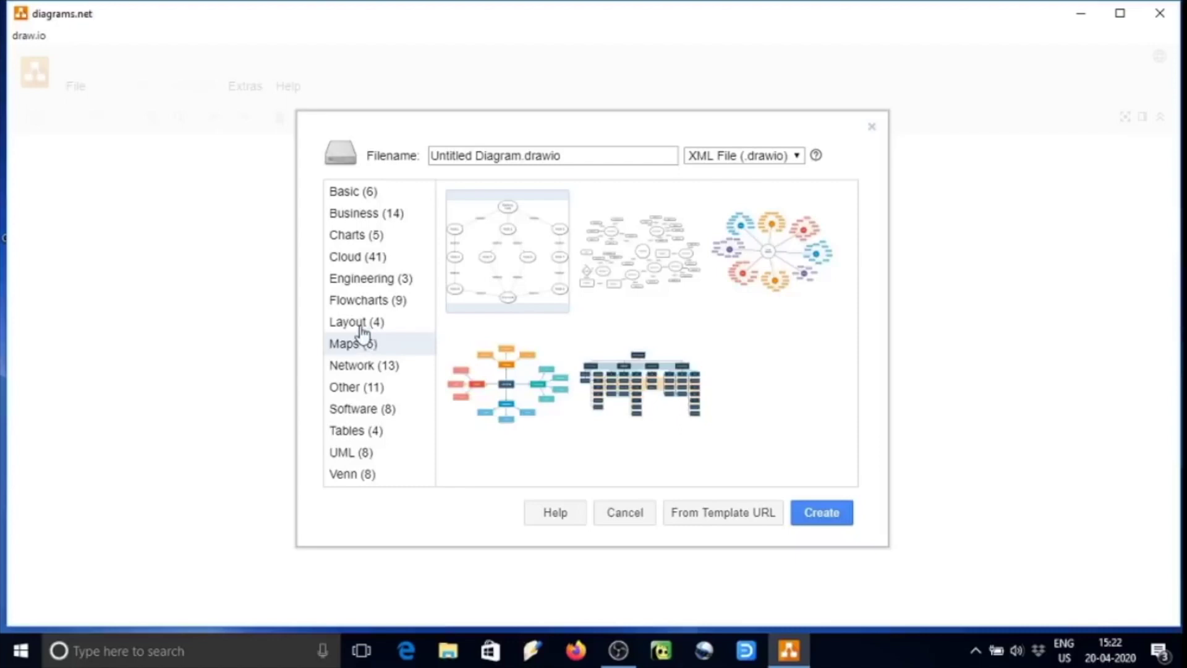
{"action": "left_click", "coordinate": [362, 325]}
{"action": "left_click", "coordinate": [358, 301]}
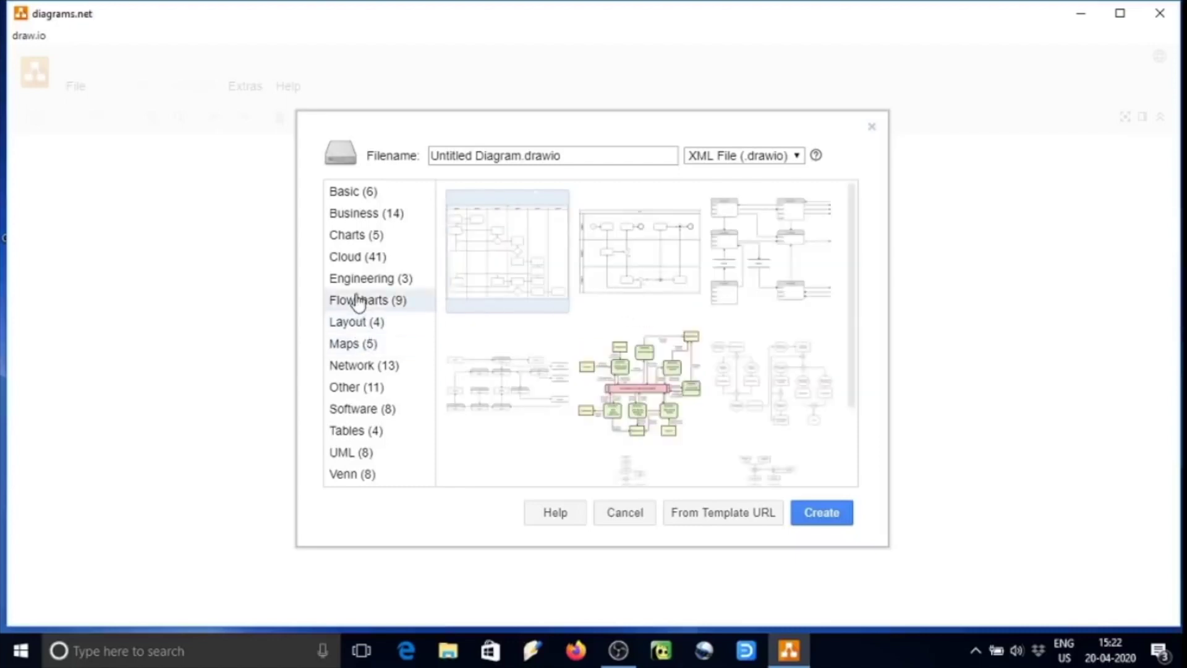
{"action": "left_click", "coordinate": [356, 369]}
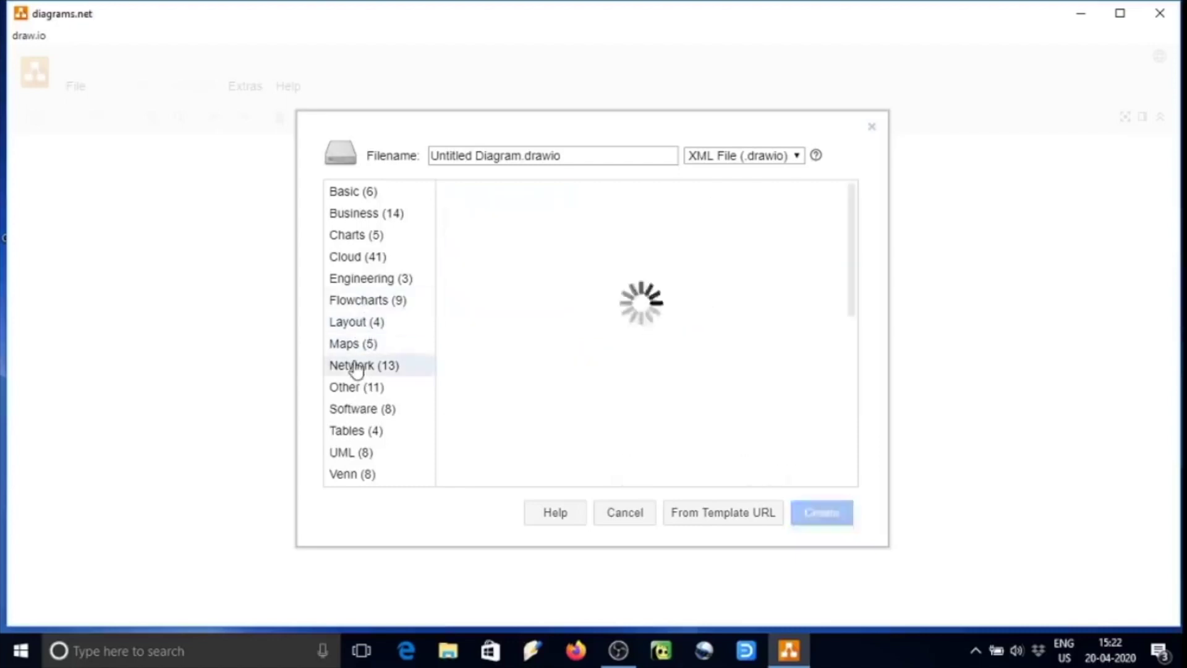
{"action": "left_click", "coordinate": [352, 390]}
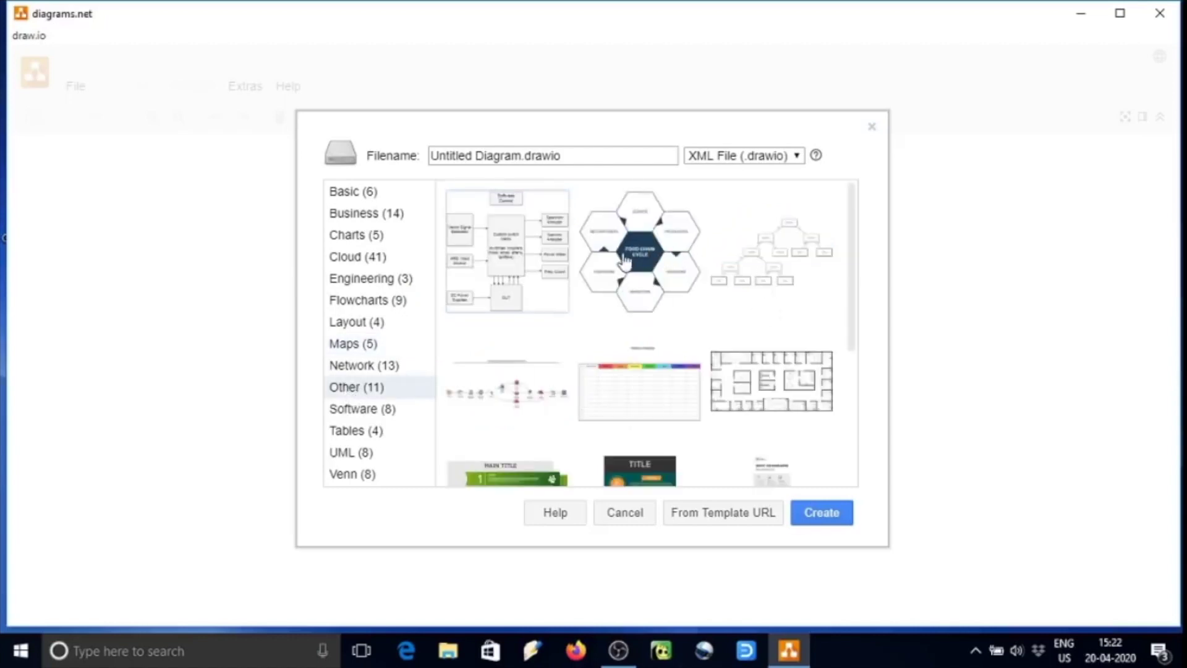
{"action": "left_click", "coordinate": [356, 433]}
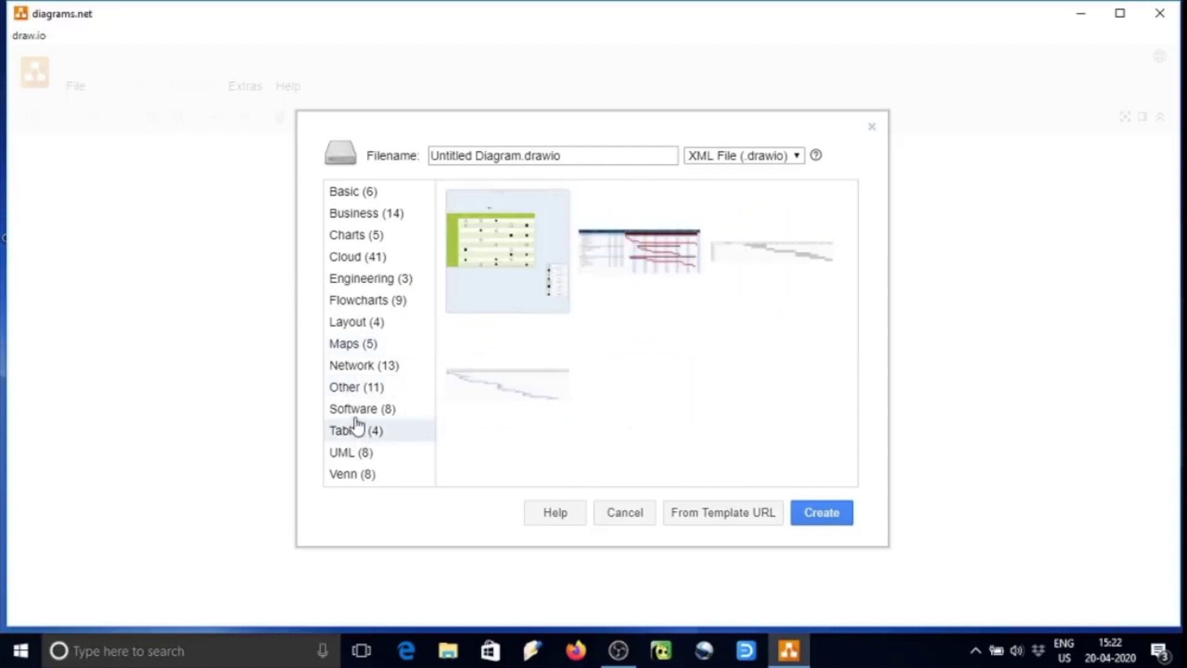
{"action": "left_click", "coordinate": [347, 453]}
{"action": "left_click", "coordinate": [351, 476]}
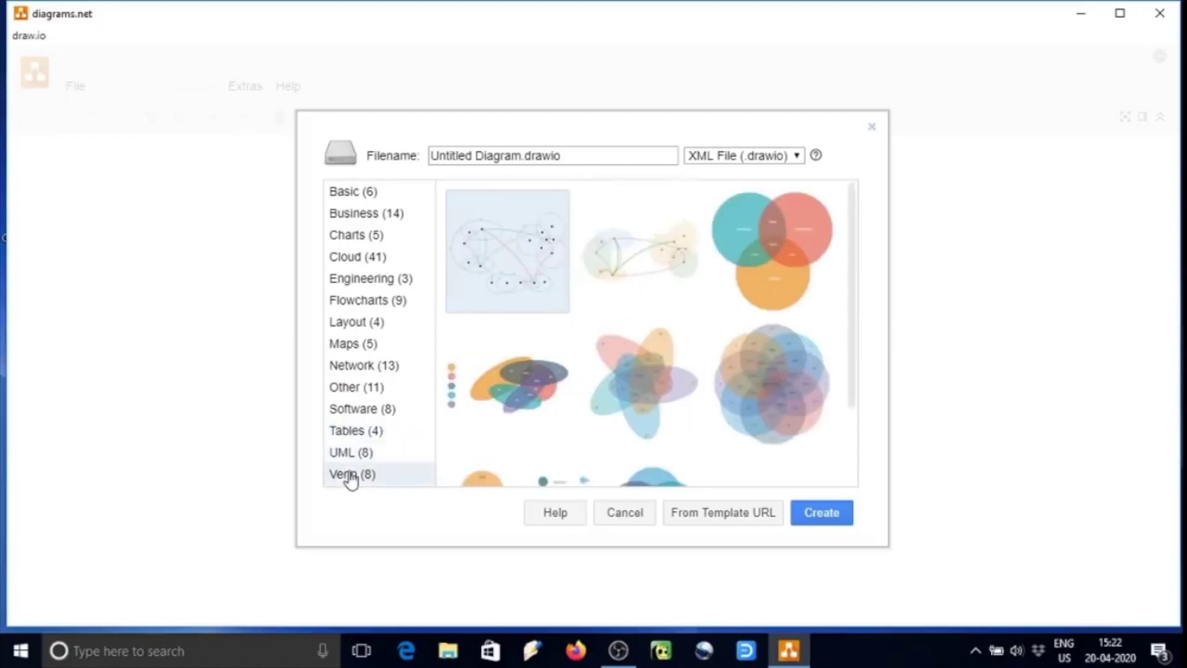
Create the diagram from the three-circle Venn template after previewing others
{"action": "left_click", "coordinate": [357, 388]}
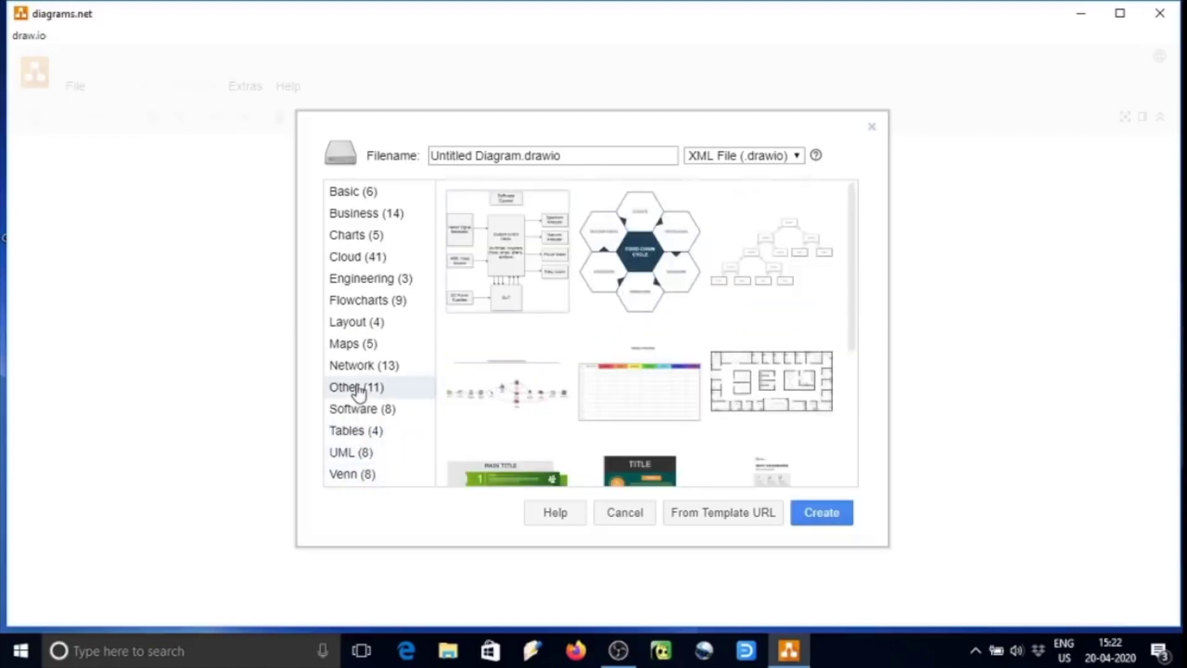
{"action": "left_click", "coordinate": [643, 256]}
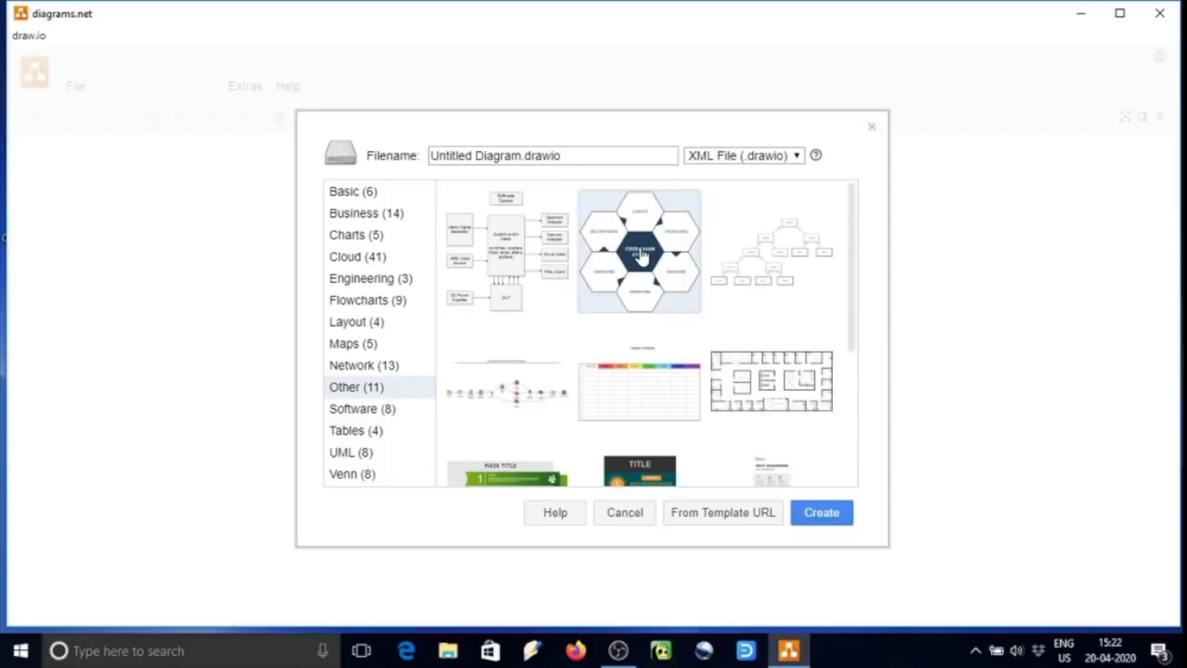
{"action": "left_click", "coordinate": [767, 258]}
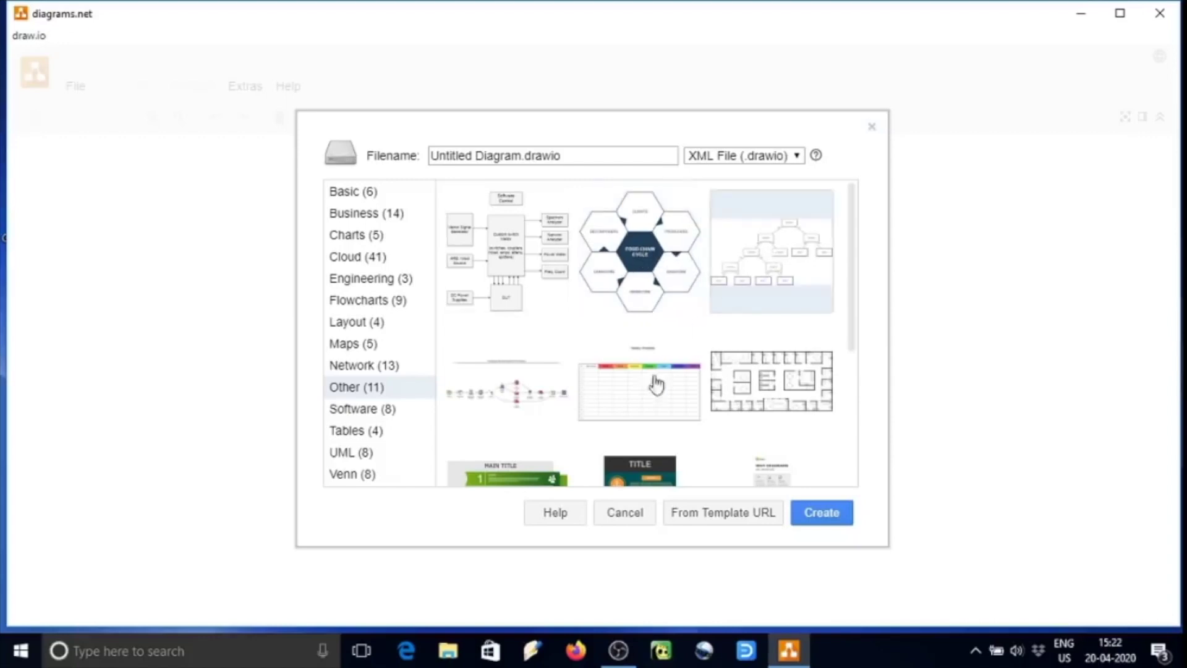
{"action": "left_click", "coordinate": [344, 475]}
{"action": "left_click", "coordinate": [760, 261]}
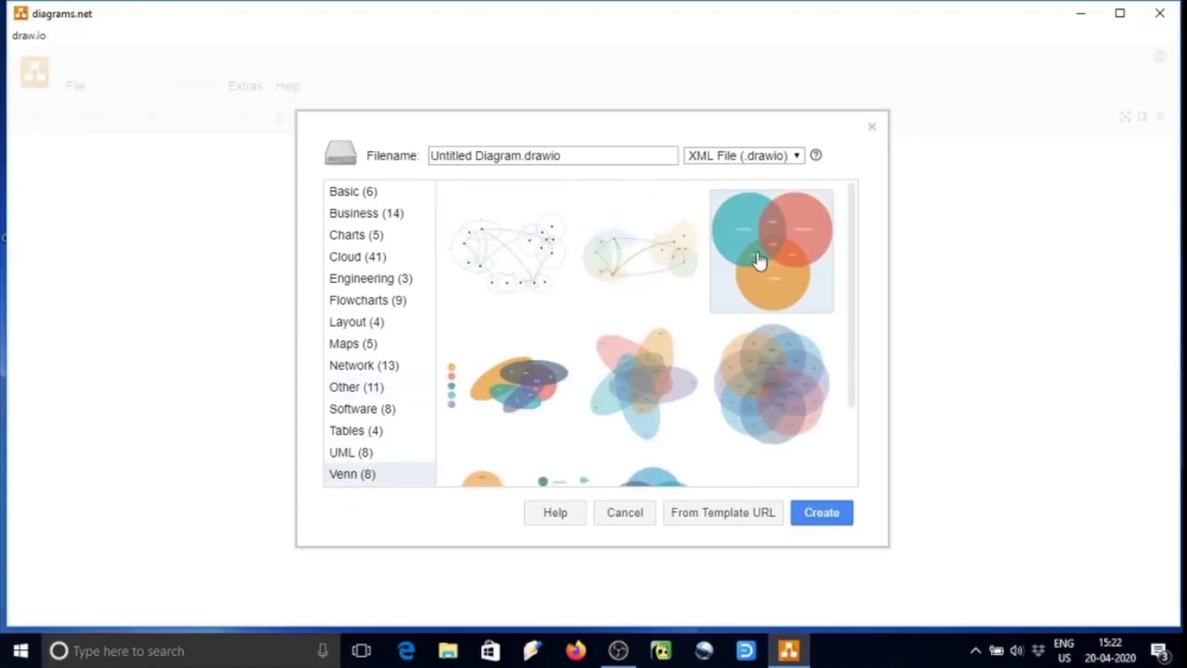
{"action": "left_click", "coordinate": [828, 515]}
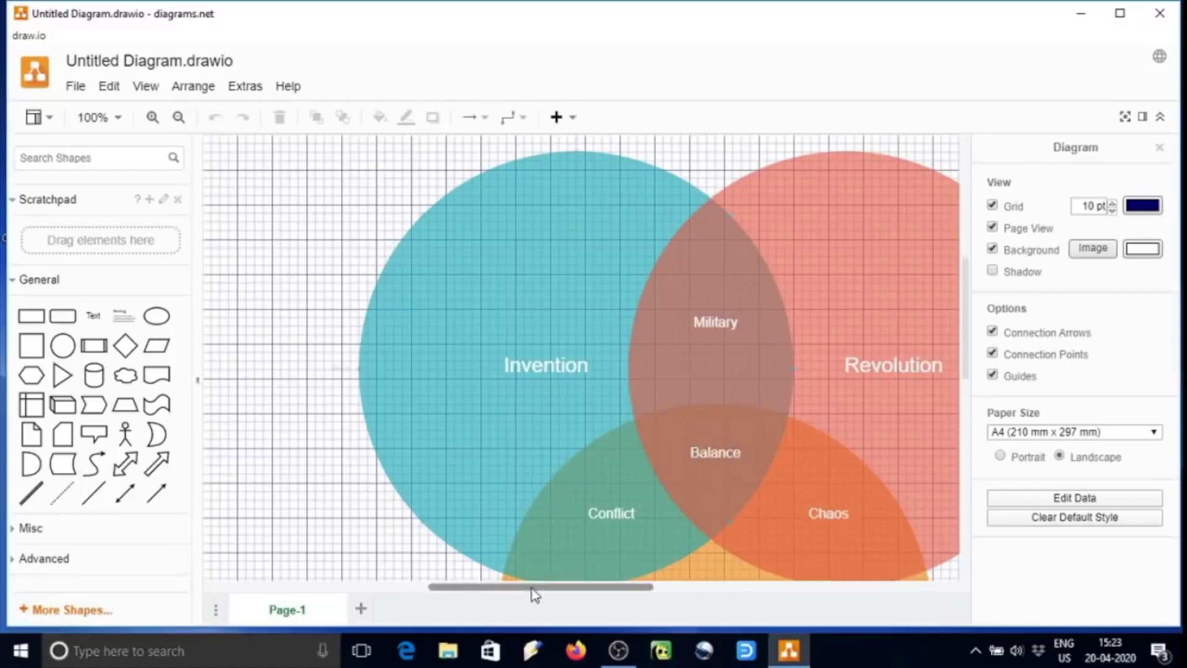
Select the Revolution label, undoing an accidental 'abc' replacement of its text
{"action": "left_click_drag", "start_coordinate": [536, 595], "coordinate": [573, 581]}
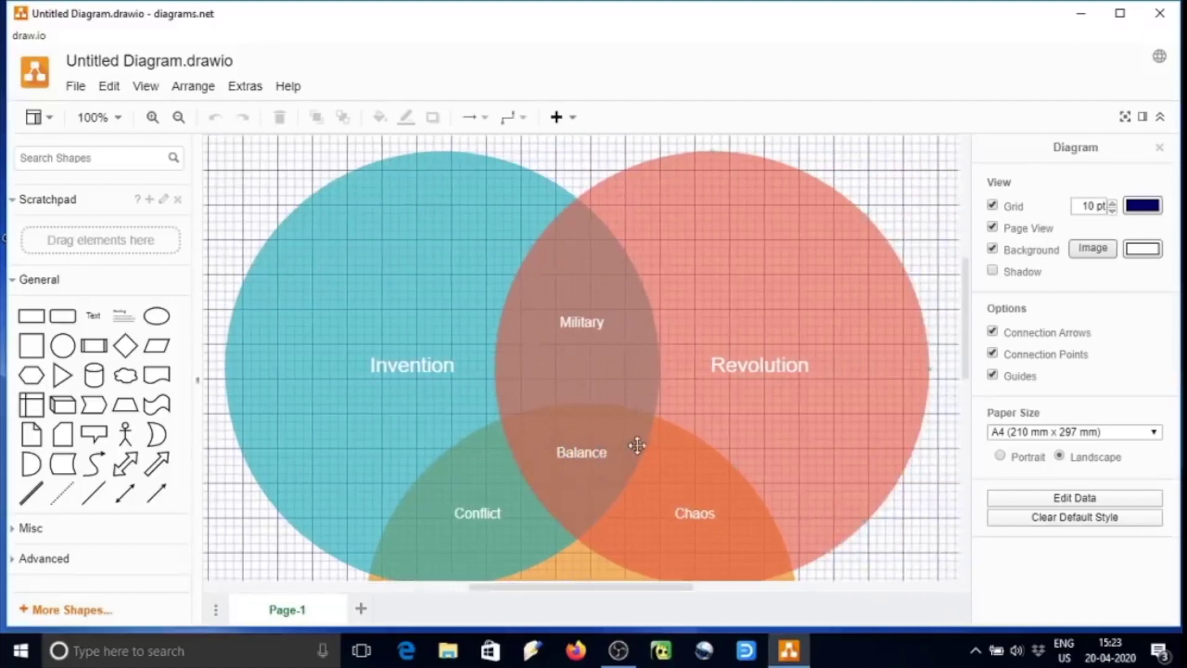
{"action": "scroll", "coordinate": [637, 446], "scroll_direction": "down", "scroll_amount": 3}
{"action": "scroll", "coordinate": [637, 444], "scroll_direction": "down", "scroll_amount": 10}
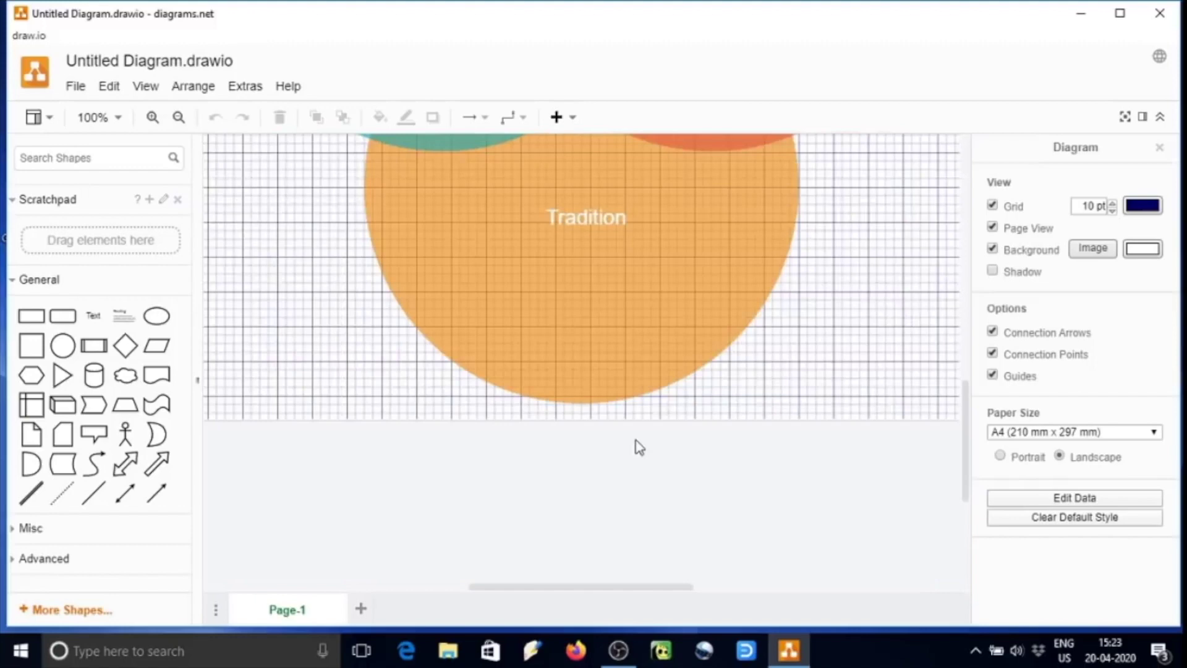
{"action": "scroll", "coordinate": [637, 444], "scroll_direction": "up", "scroll_amount": 13}
{"action": "left_click", "coordinate": [747, 369]}
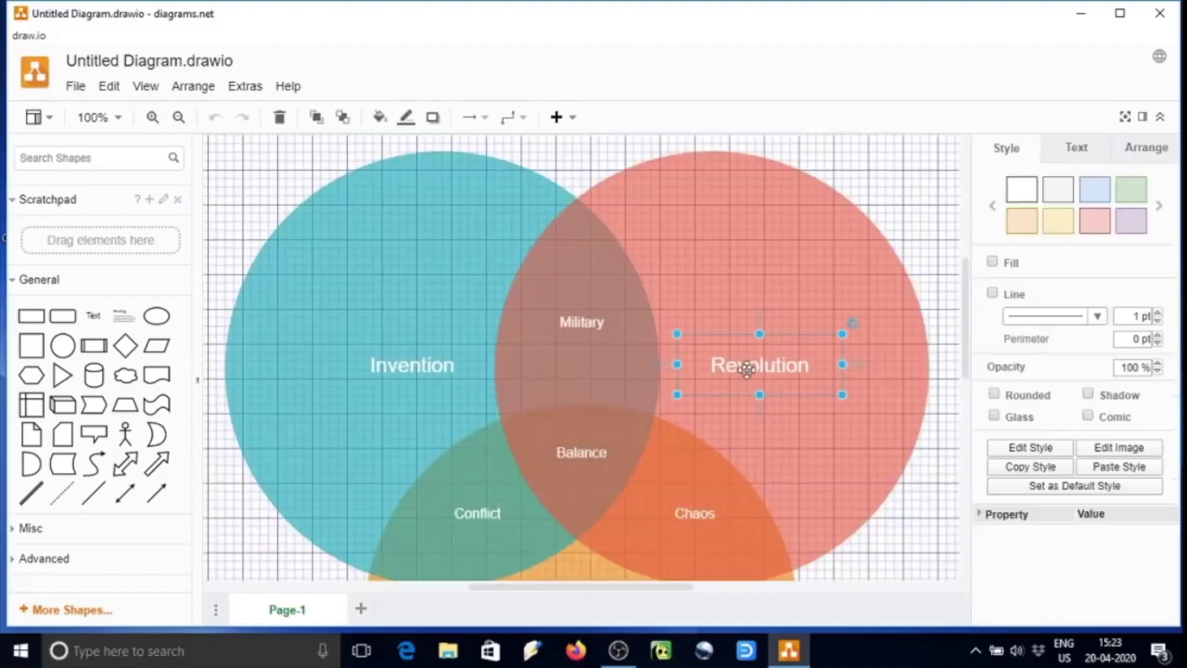
{"action": "type", "text": "abc"}
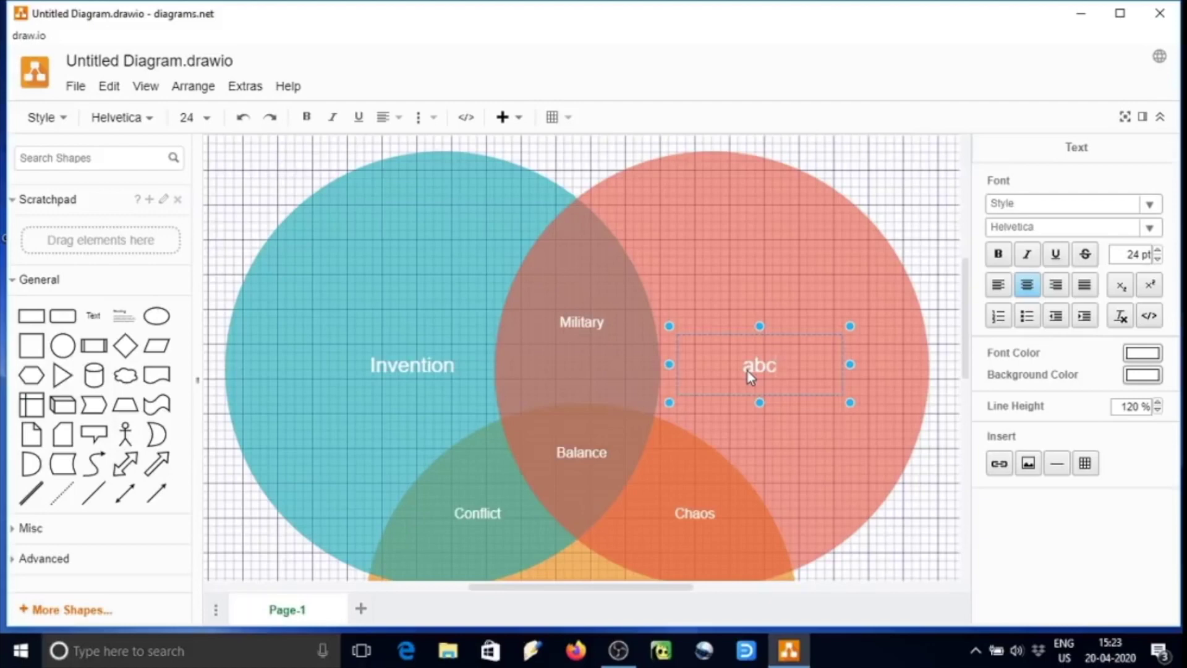
{"action": "key", "text": "ctrl+z"}
{"action": "key", "text": "ctrl+z"}
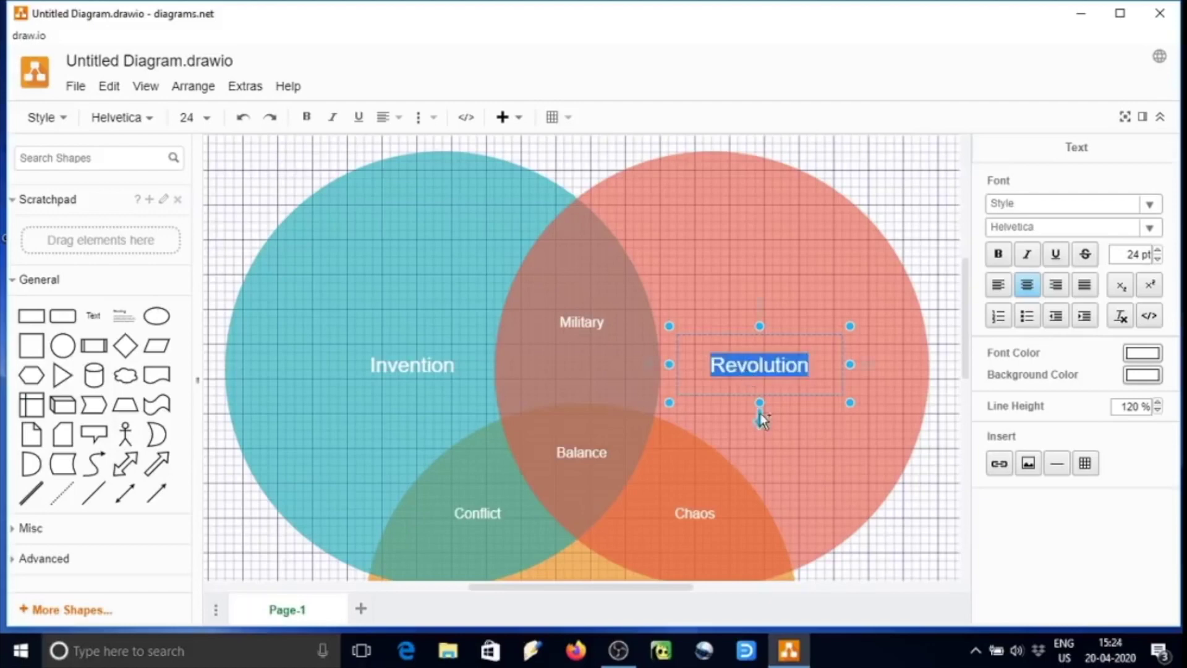
{"action": "left_click", "coordinate": [771, 365]}
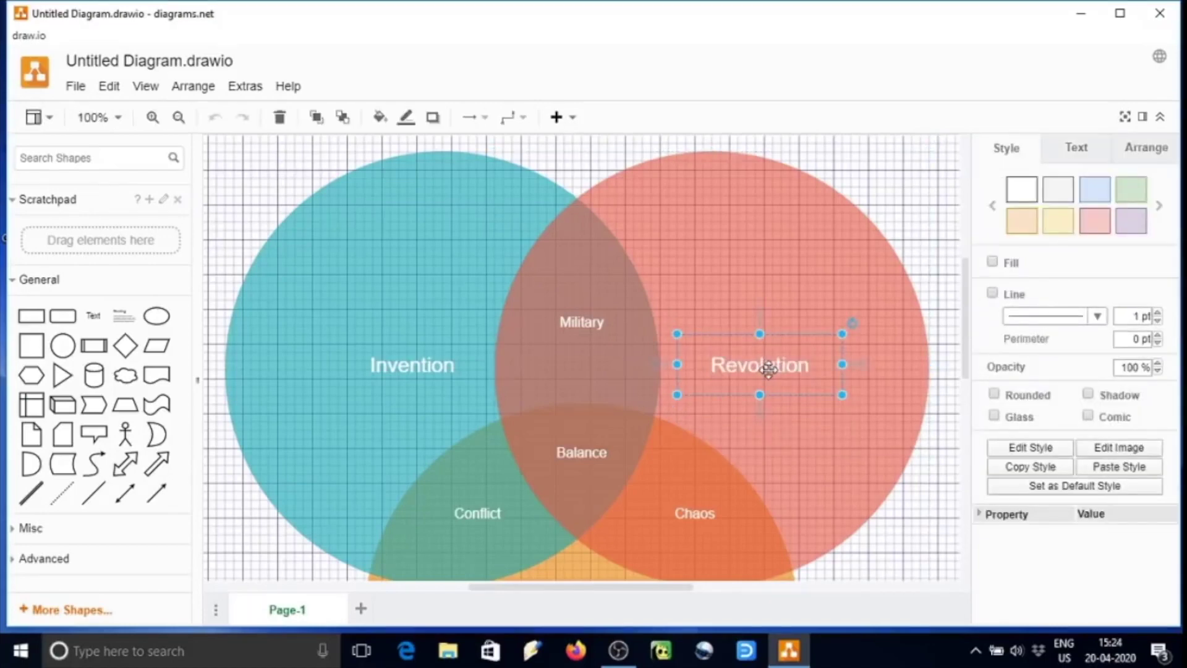
Try bold, italic, underline and vertical text on the Revolution label, then clear them
{"action": "left_click", "coordinate": [1083, 157]}
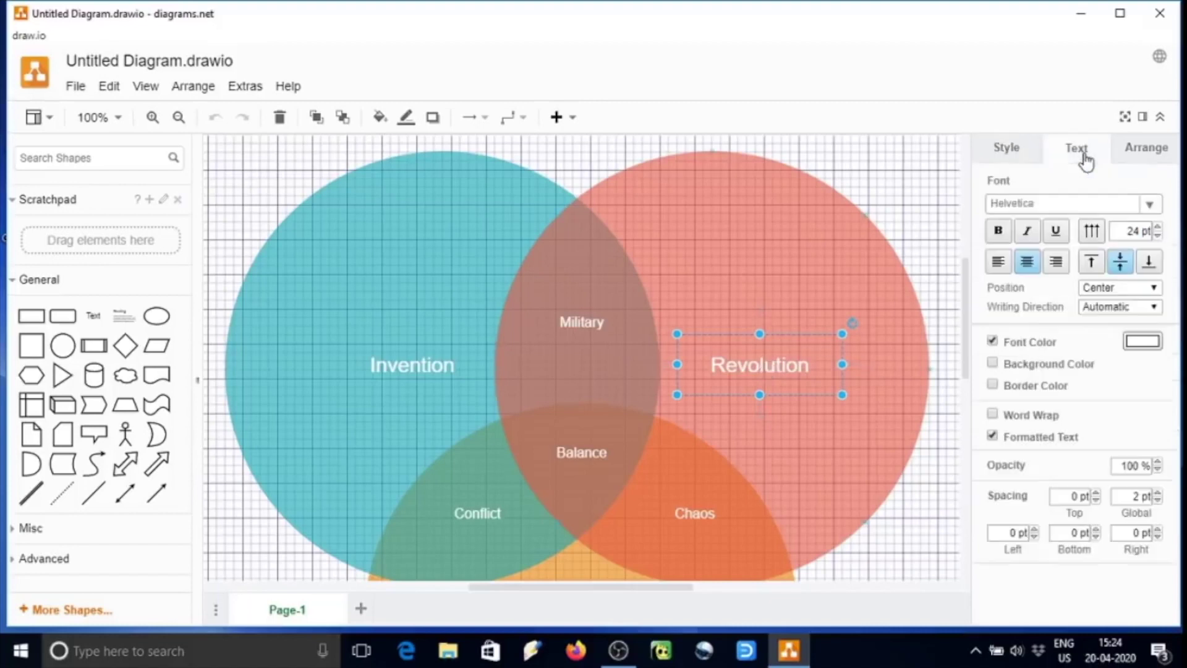
{"action": "left_click", "coordinate": [998, 230]}
{"action": "left_click", "coordinate": [1028, 234]}
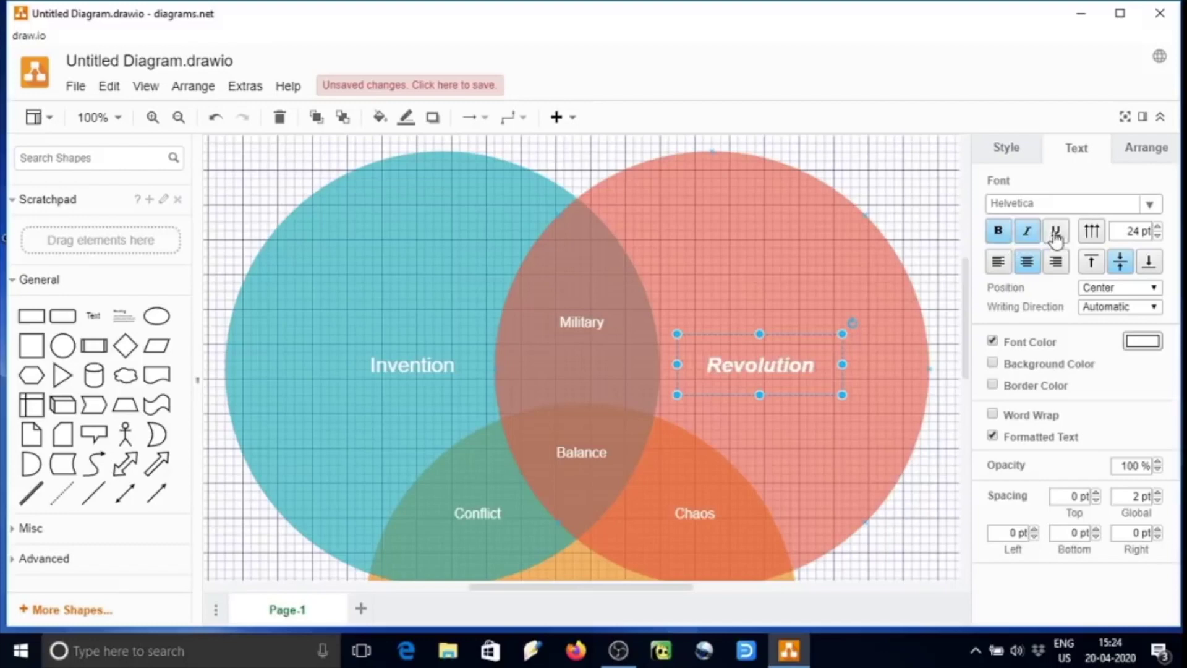
{"action": "left_click", "coordinate": [1056, 233]}
{"action": "left_click", "coordinate": [1091, 233]}
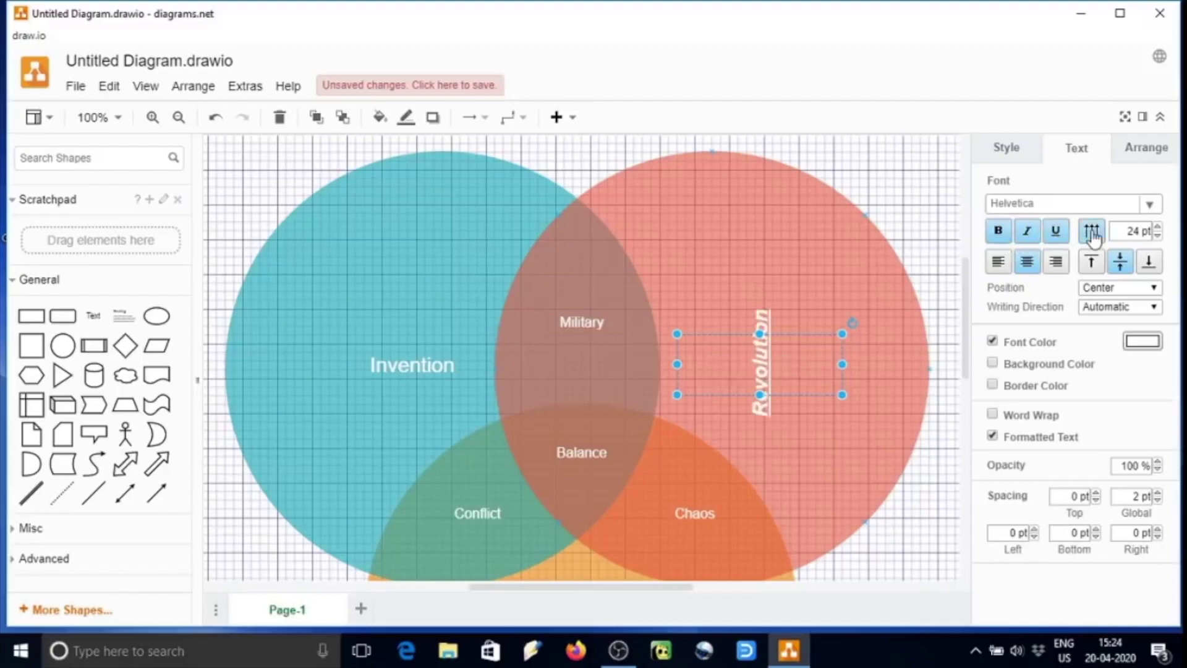
{"action": "left_click", "coordinate": [1092, 232]}
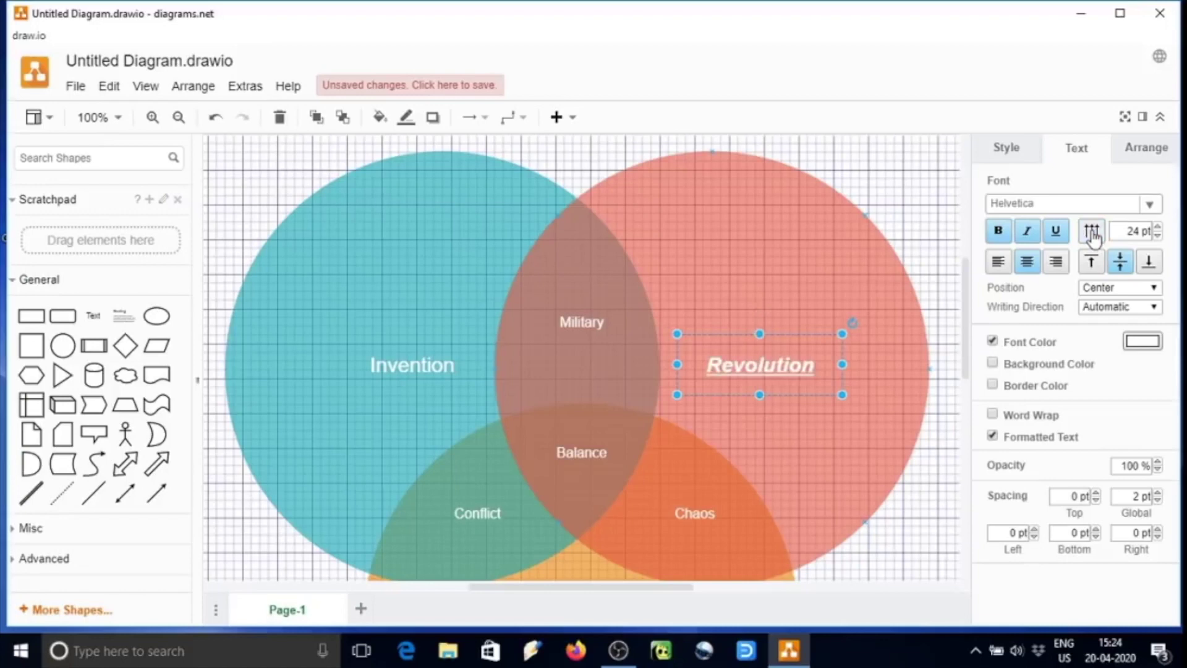
{"action": "left_click", "coordinate": [1056, 234]}
{"action": "left_click", "coordinate": [1029, 234]}
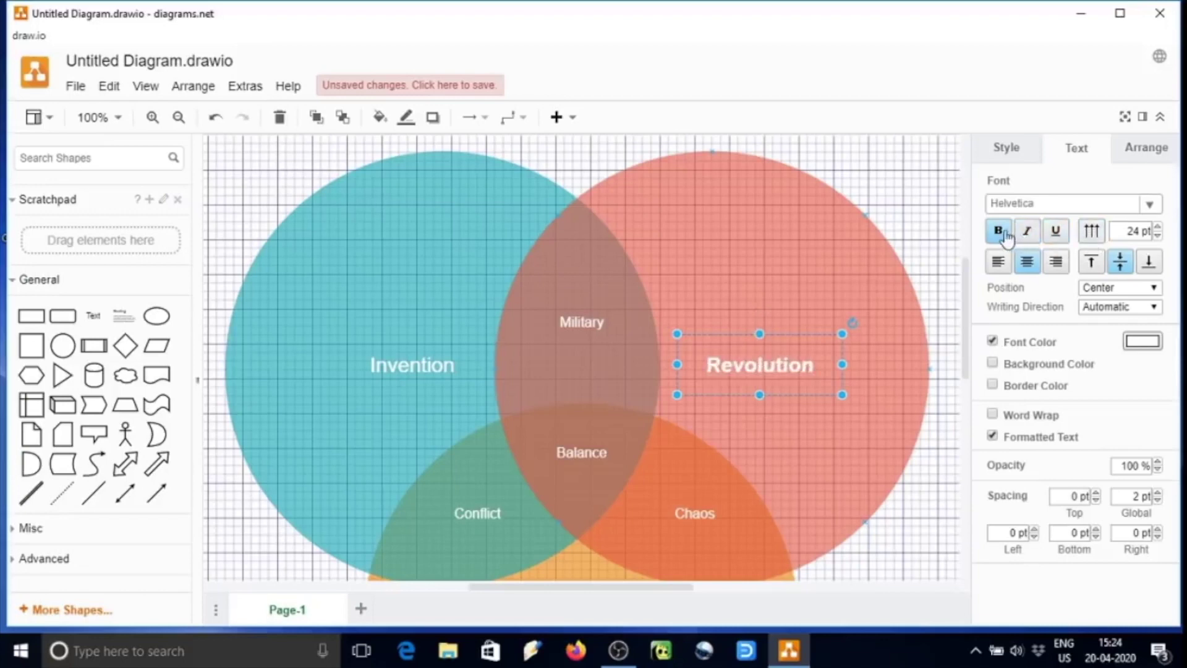
{"action": "left_click", "coordinate": [1000, 234]}
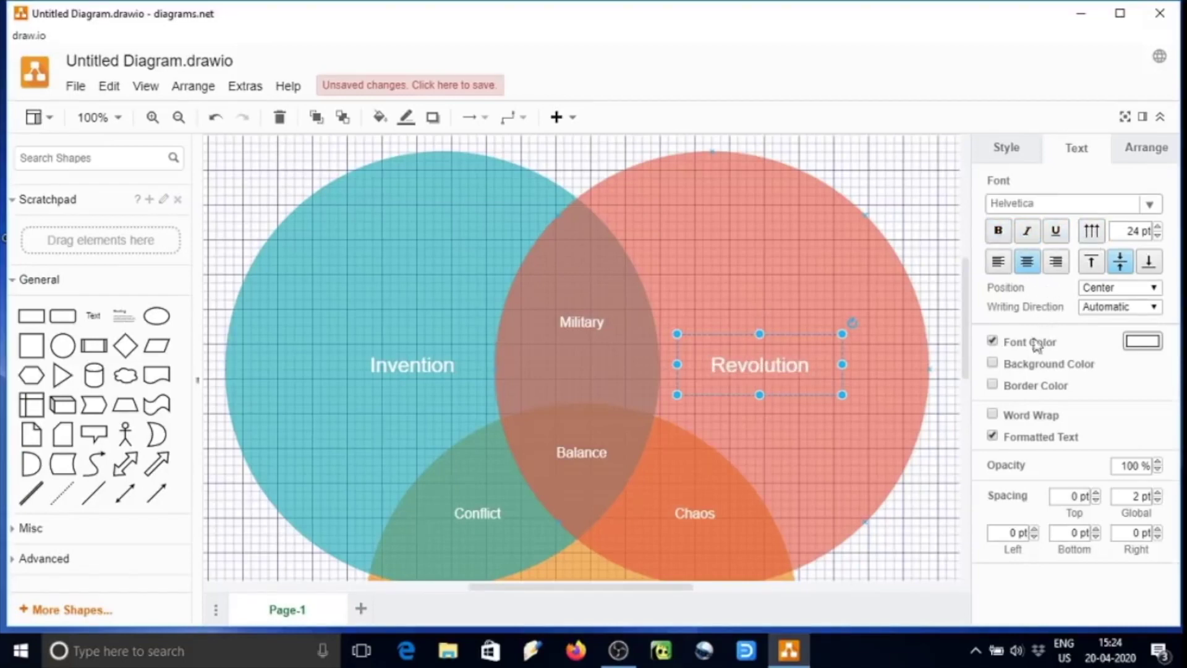
Try left and right alignment, then centre the Revolution label
{"action": "left_click", "coordinate": [998, 262]}
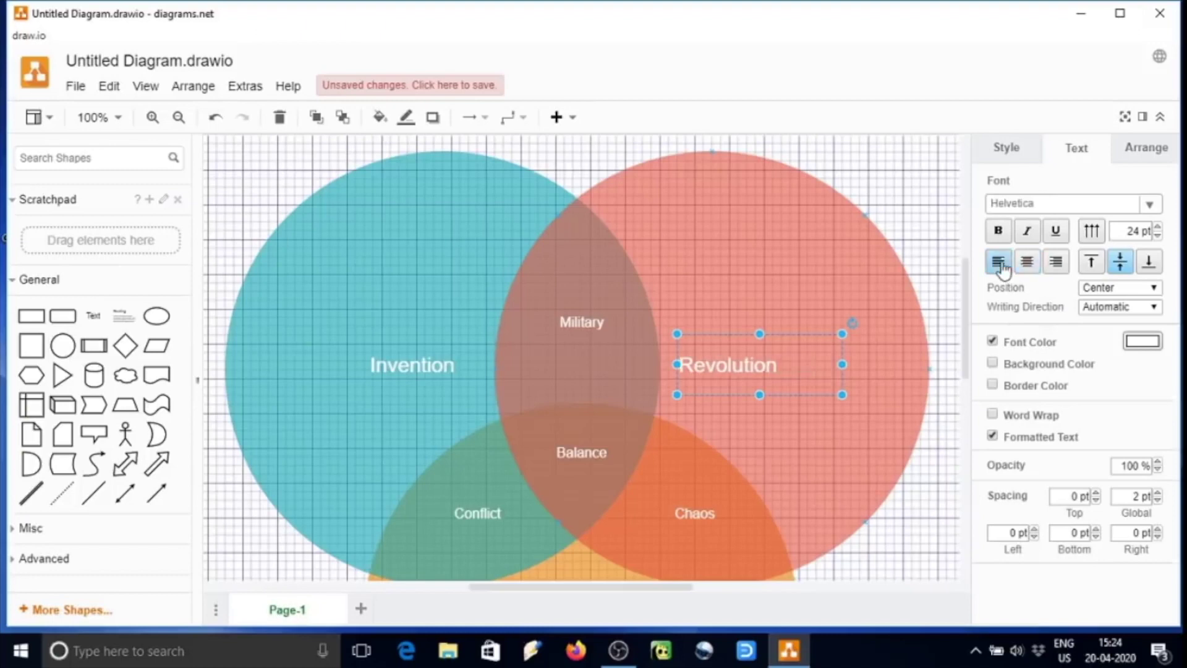
{"action": "left_click", "coordinate": [1056, 263]}
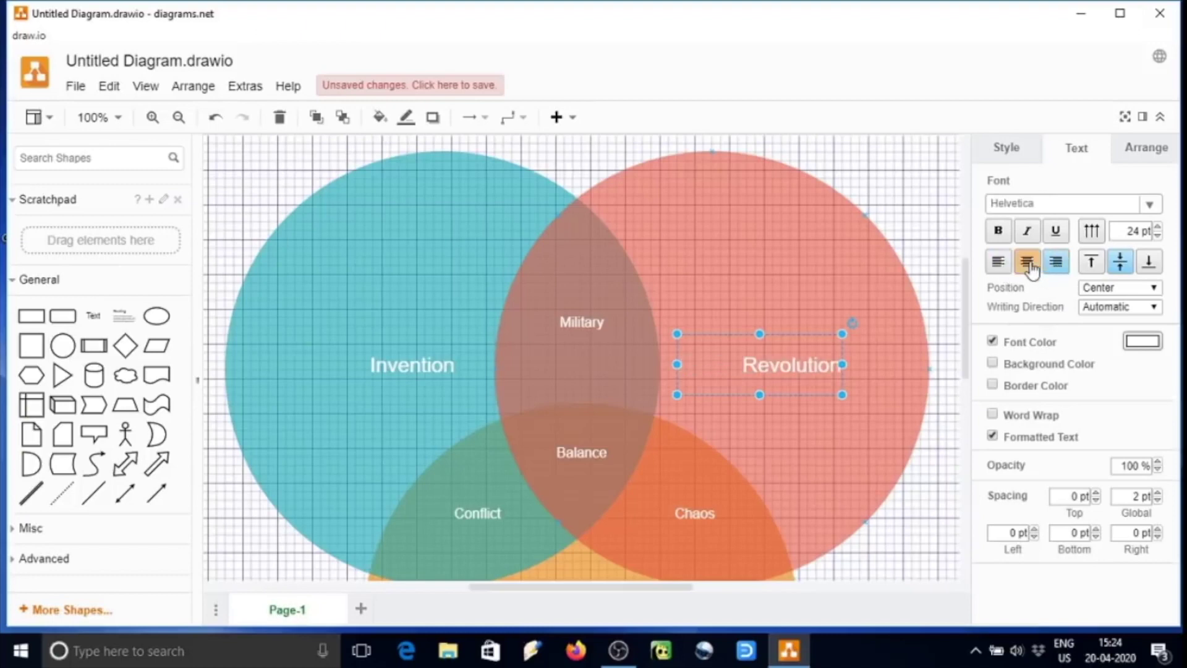
{"action": "left_click", "coordinate": [1028, 265]}
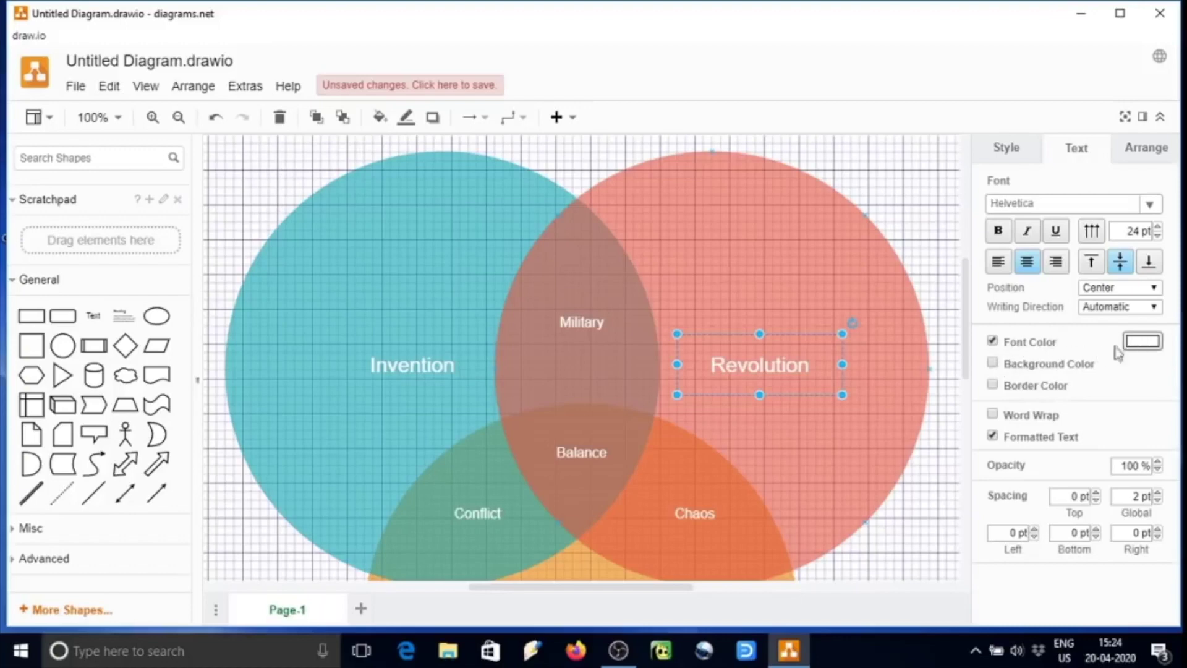
Set the Revolution label's font colour to dark blue 000099
{"action": "left_click", "coordinate": [1142, 342]}
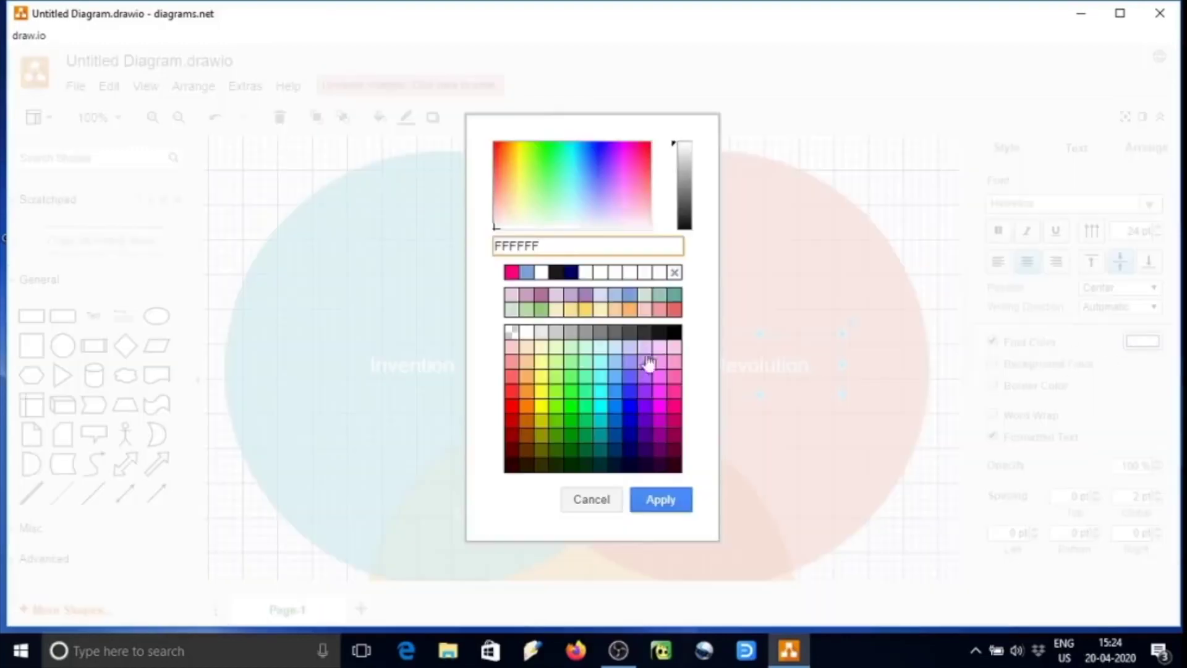
{"action": "left_click", "coordinate": [628, 441]}
{"action": "left_click", "coordinate": [659, 500]}
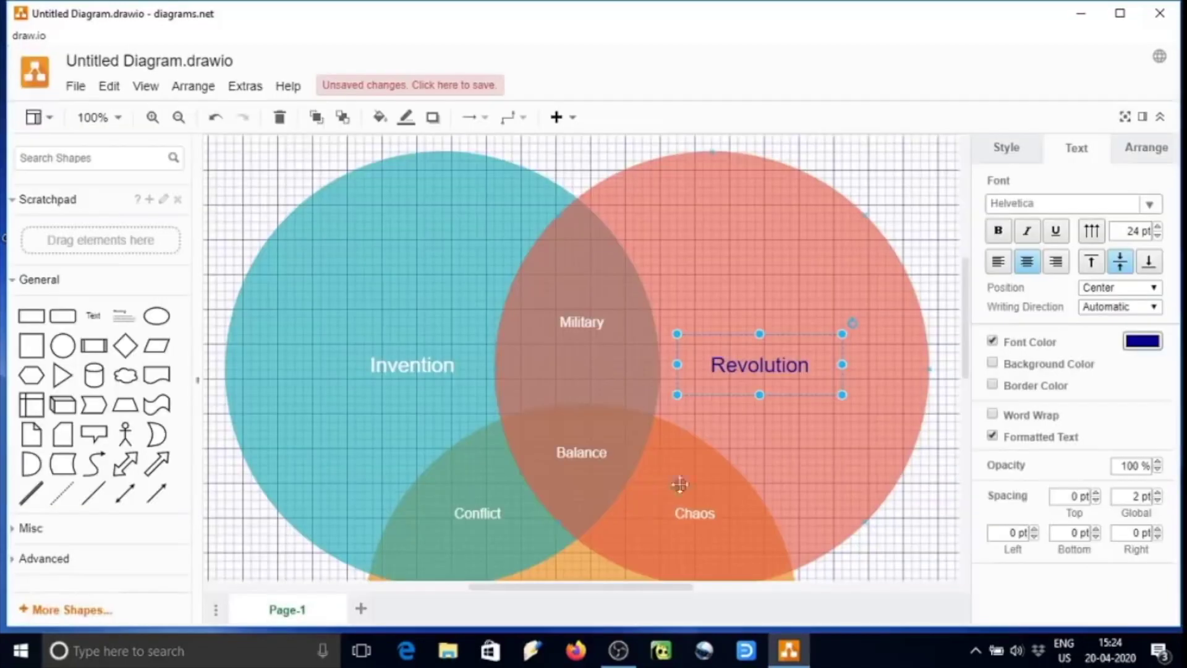
Change the Revolution circle's fill from red to darker green
{"action": "left_click", "coordinate": [807, 454]}
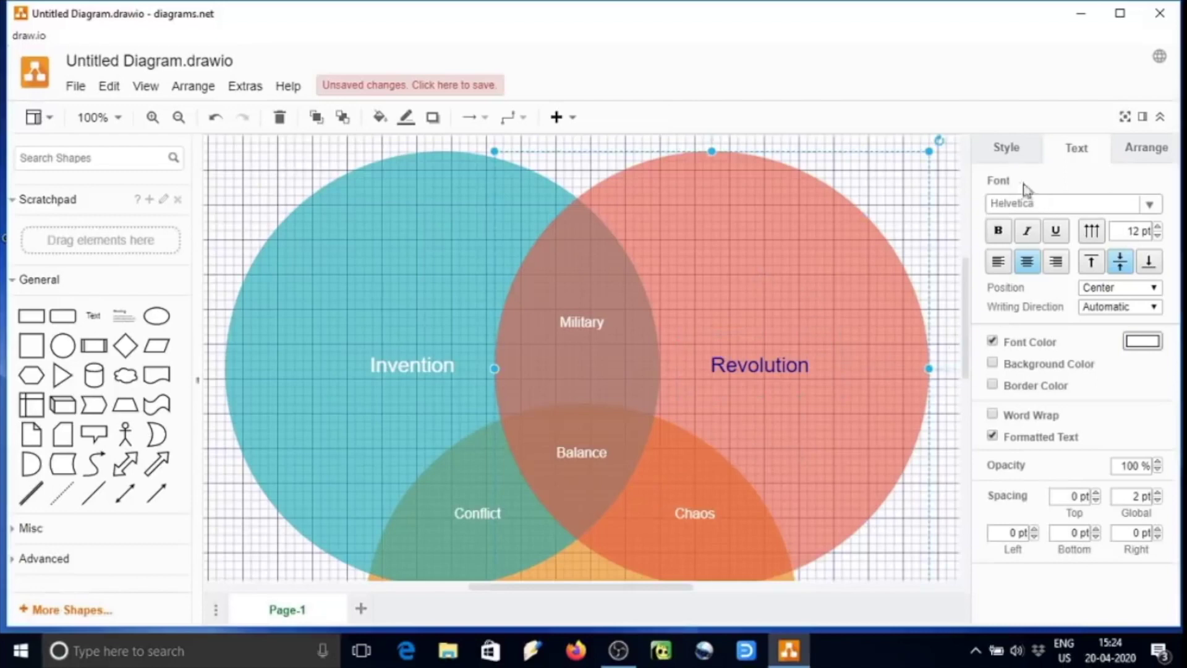
{"action": "left_click", "coordinate": [1007, 154]}
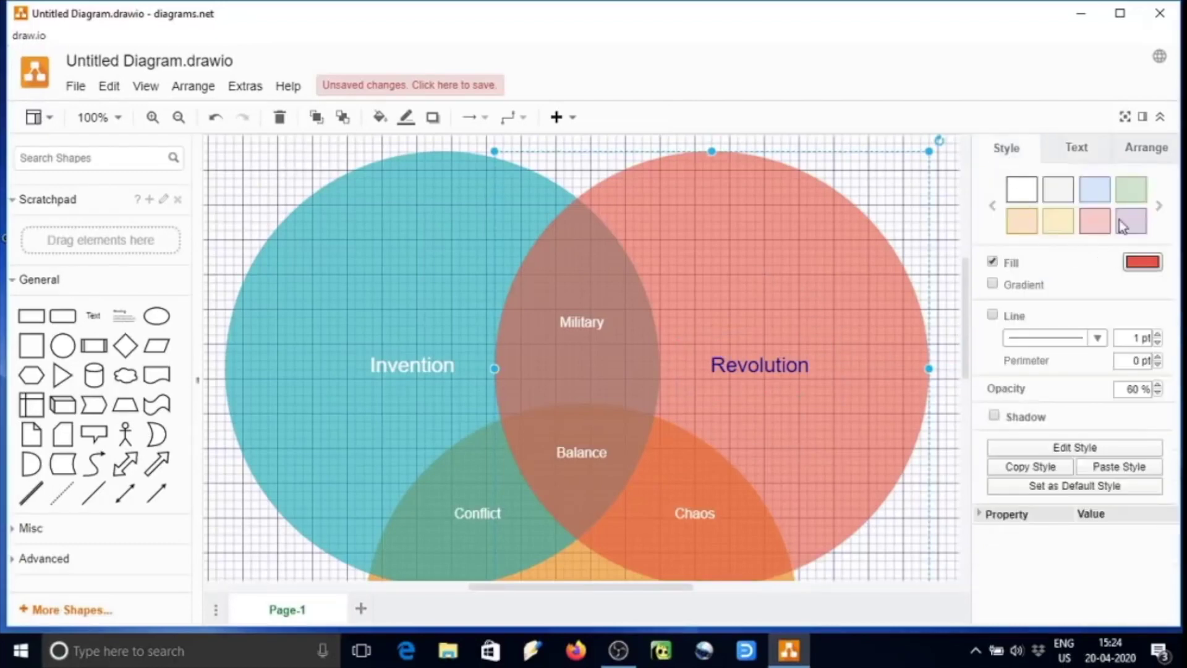
{"action": "left_click", "coordinate": [1159, 206]}
{"action": "left_click", "coordinate": [1058, 221]}
{"action": "left_click", "coordinate": [1045, 193]}
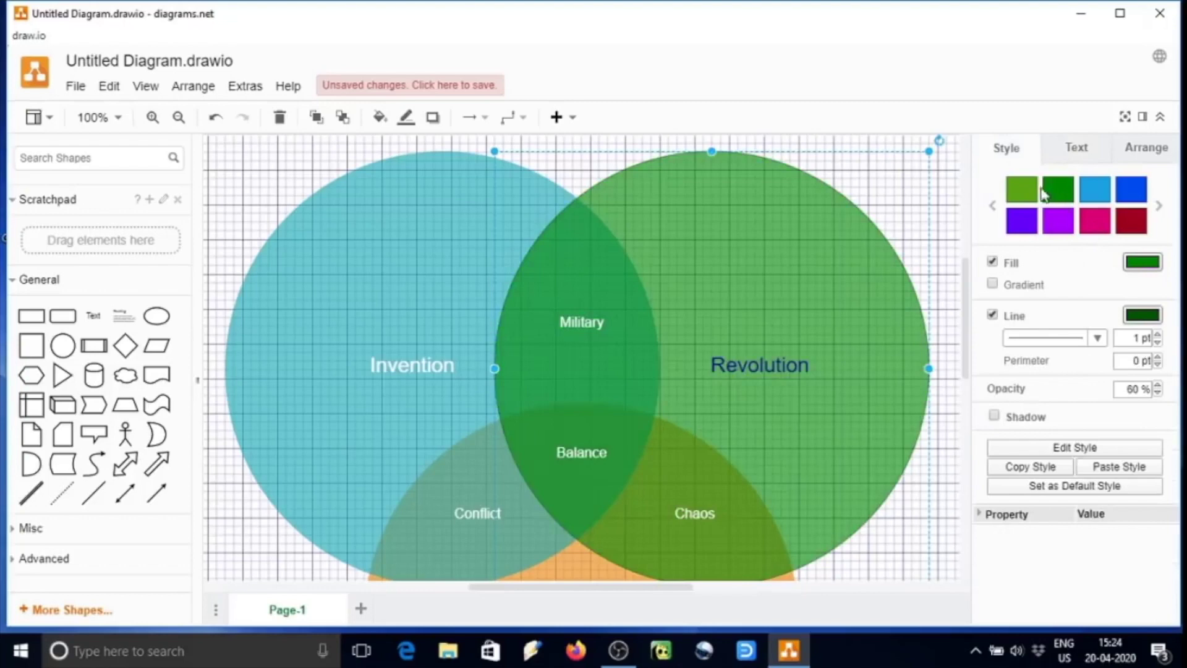
{"action": "left_click", "coordinate": [1023, 188]}
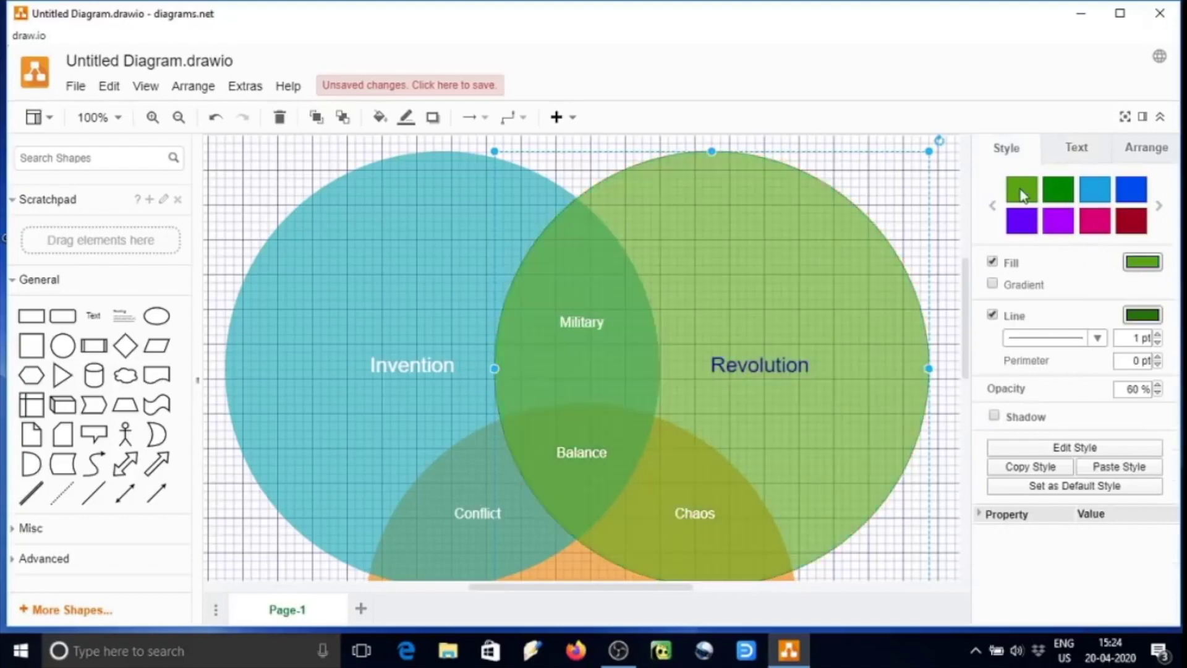
{"action": "left_click", "coordinate": [1059, 202]}
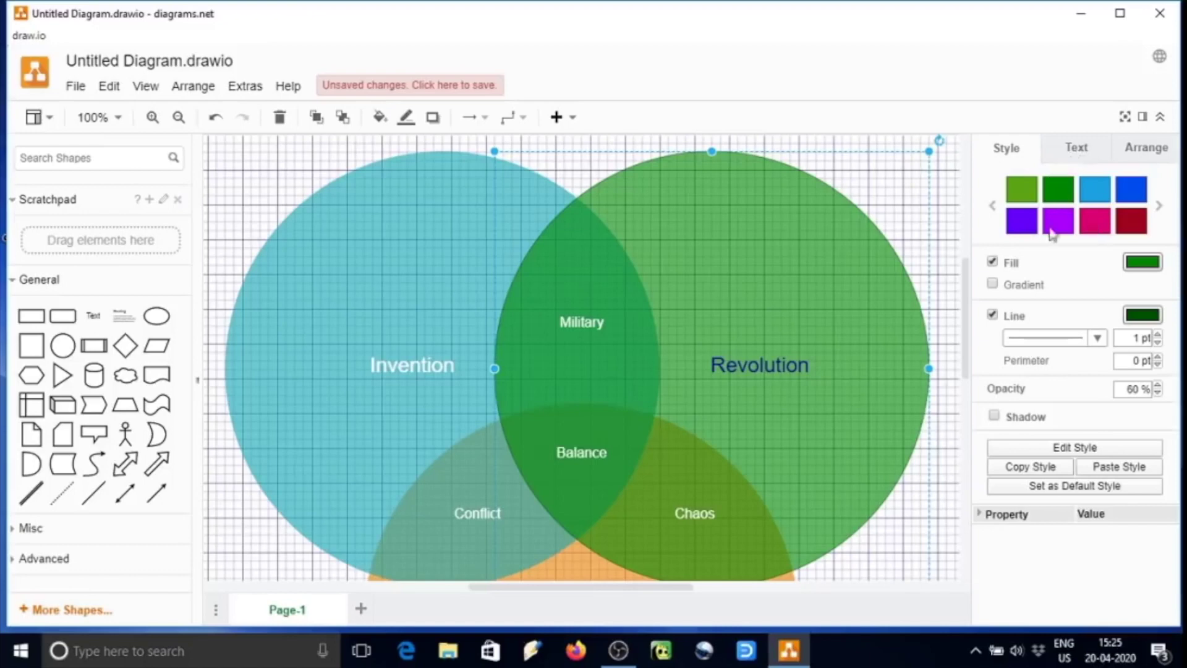
Select the Invention circle, clear the selection and open the File menu
{"action": "left_click", "coordinate": [457, 453]}
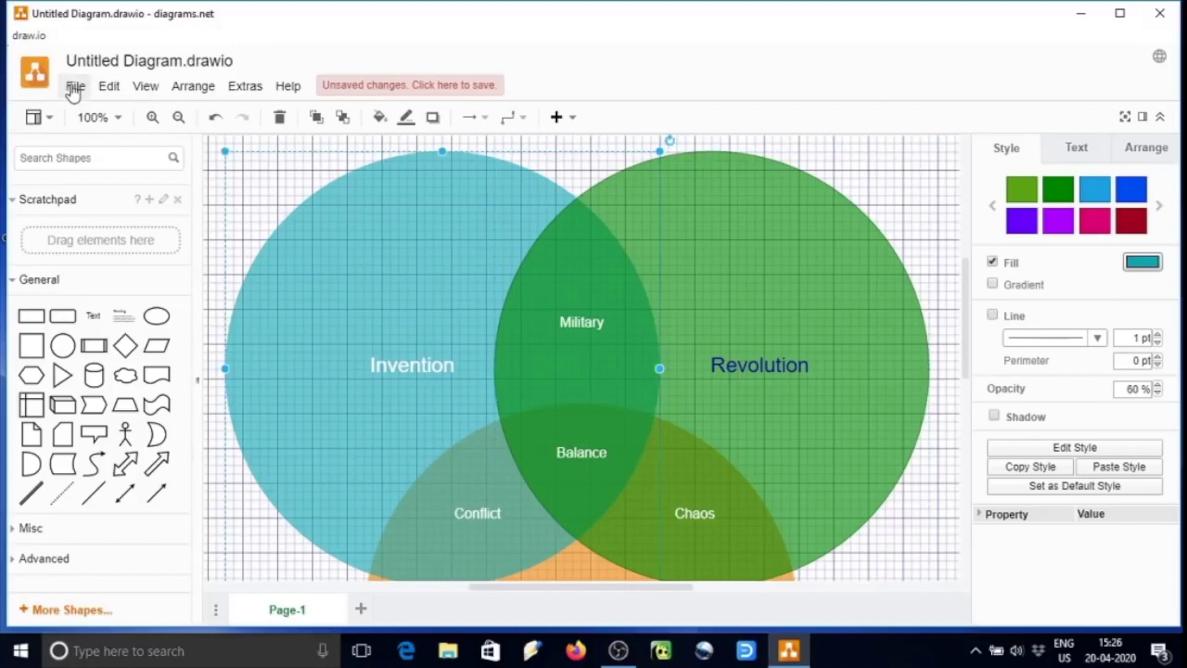
{"action": "left_click", "coordinate": [291, 175]}
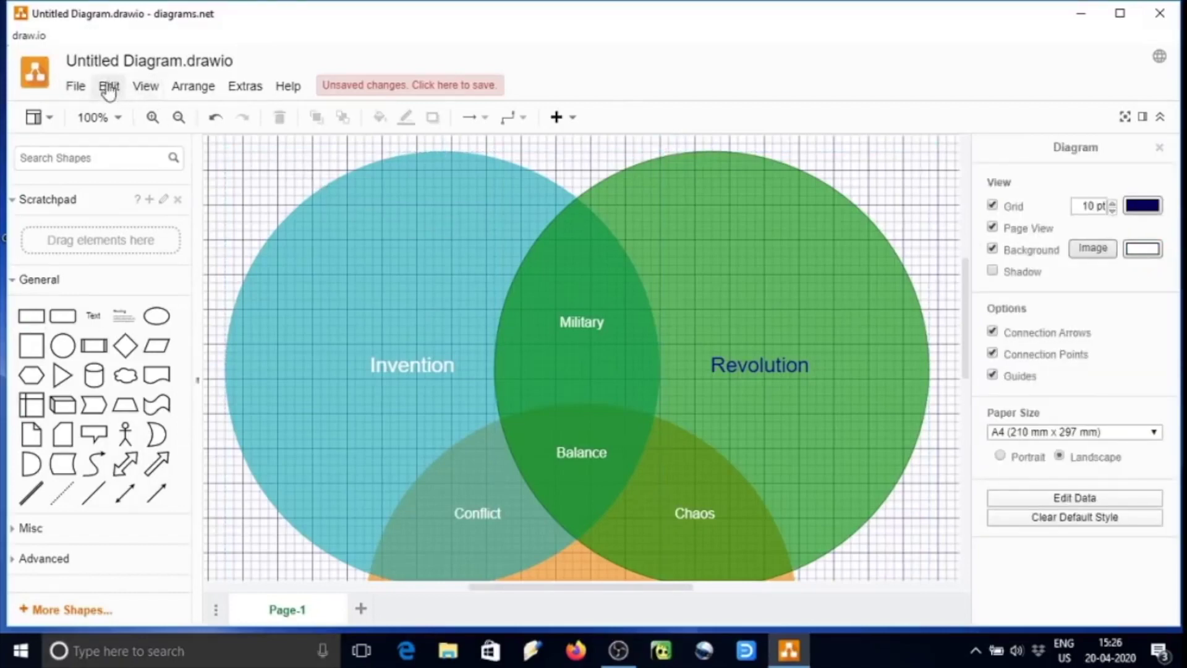
{"action": "left_click", "coordinate": [75, 87]}
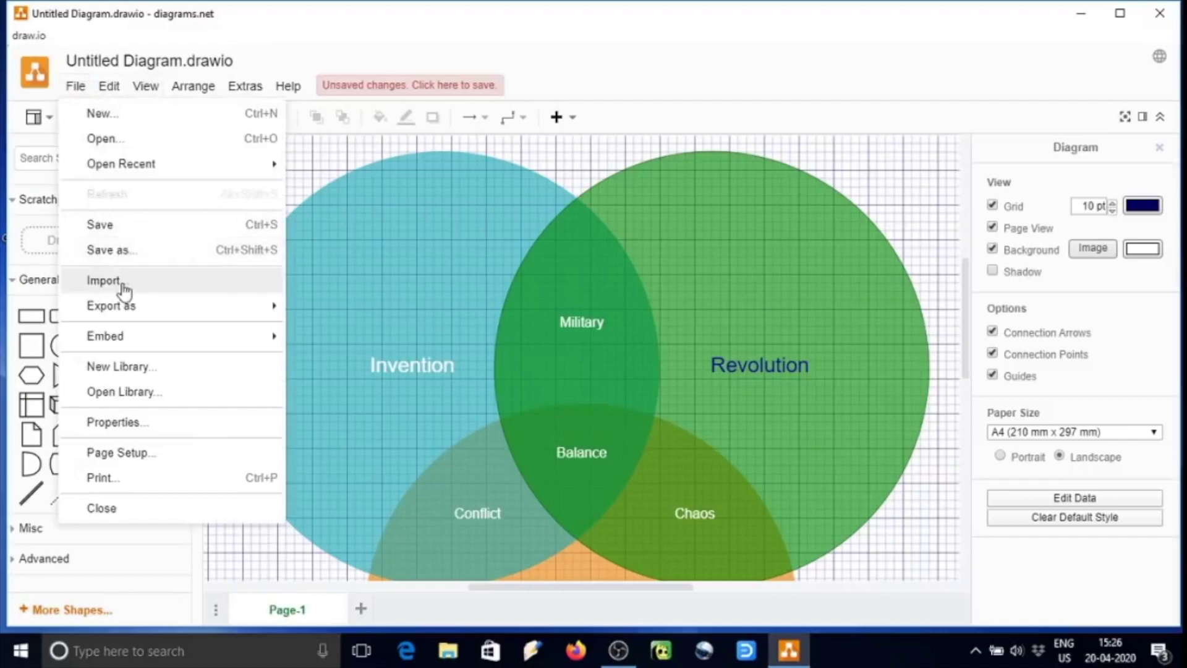
Export the Venn diagram as a PDF named Diagram-1 on the Desktop
{"action": "mouse_move", "coordinate": [125, 307]}
{"action": "mouse_move", "coordinate": [229, 312]}
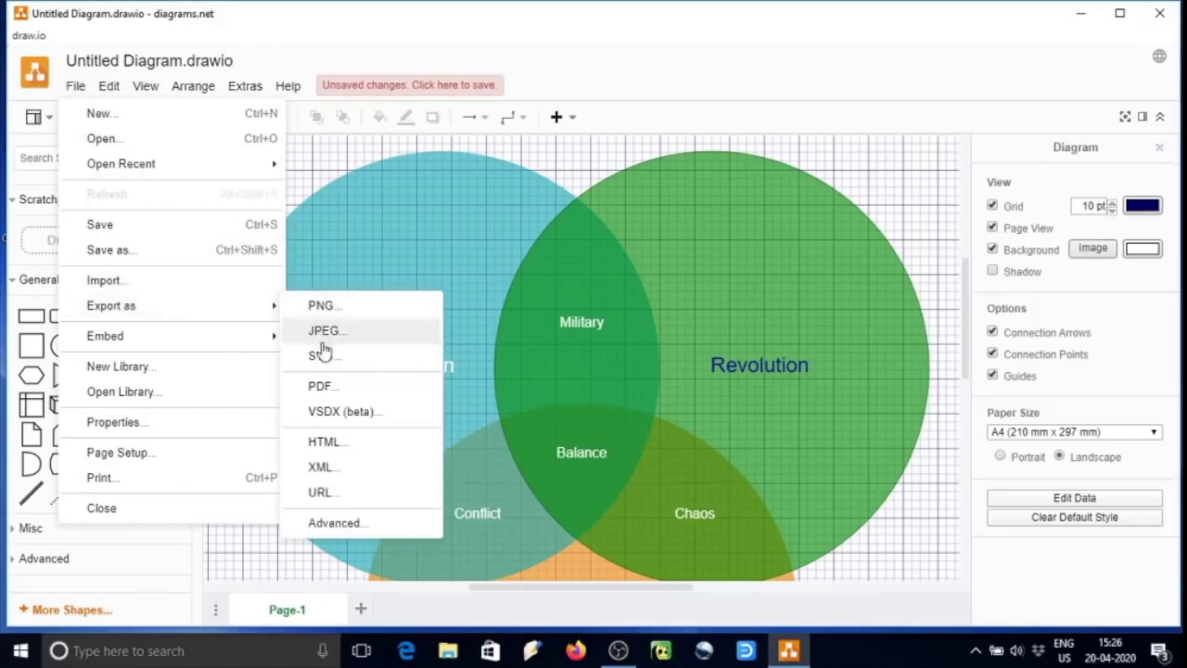
{"action": "left_click", "coordinate": [328, 389]}
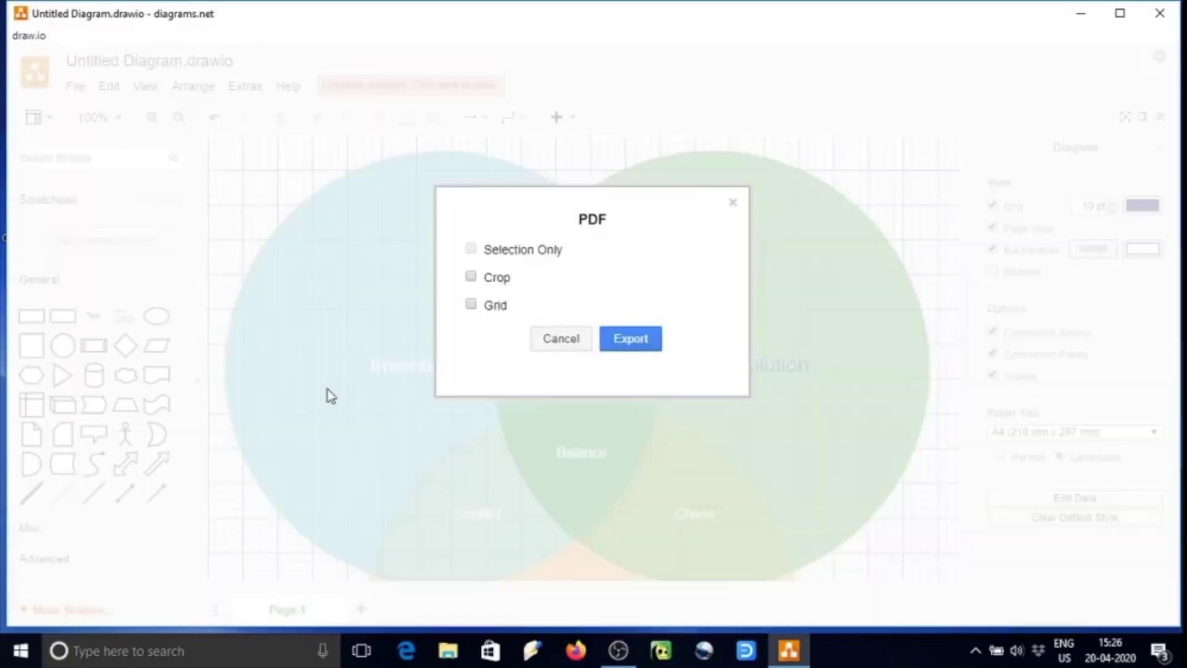
{"action": "left_click", "coordinate": [638, 341]}
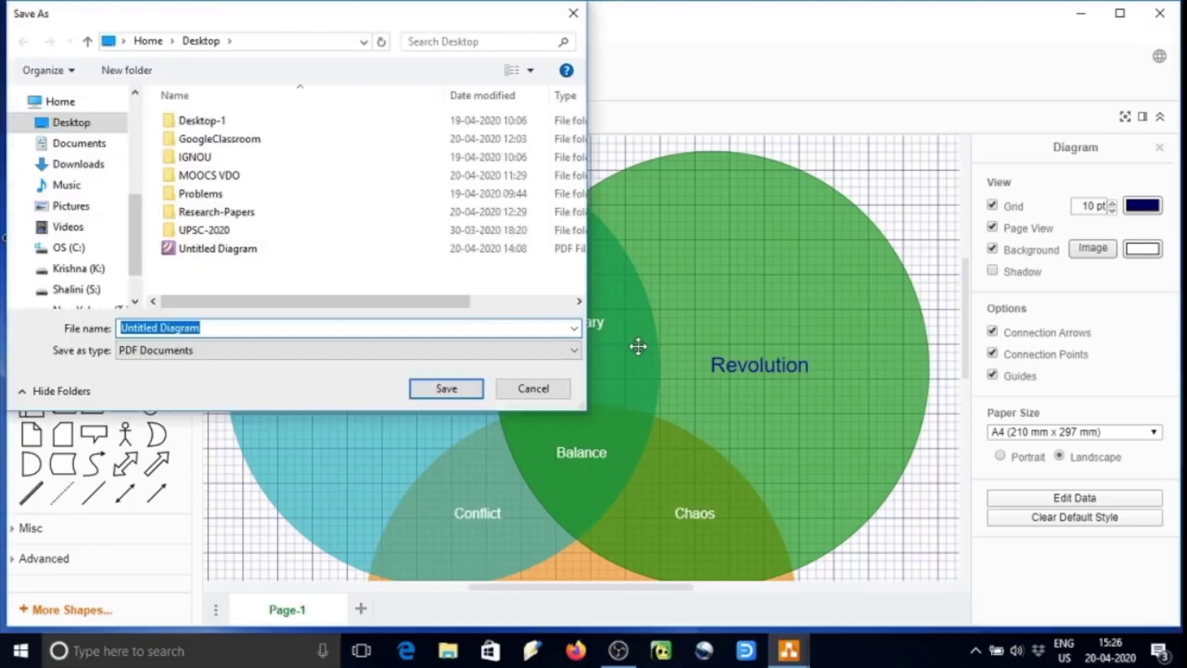
{"action": "left_click", "coordinate": [246, 254]}
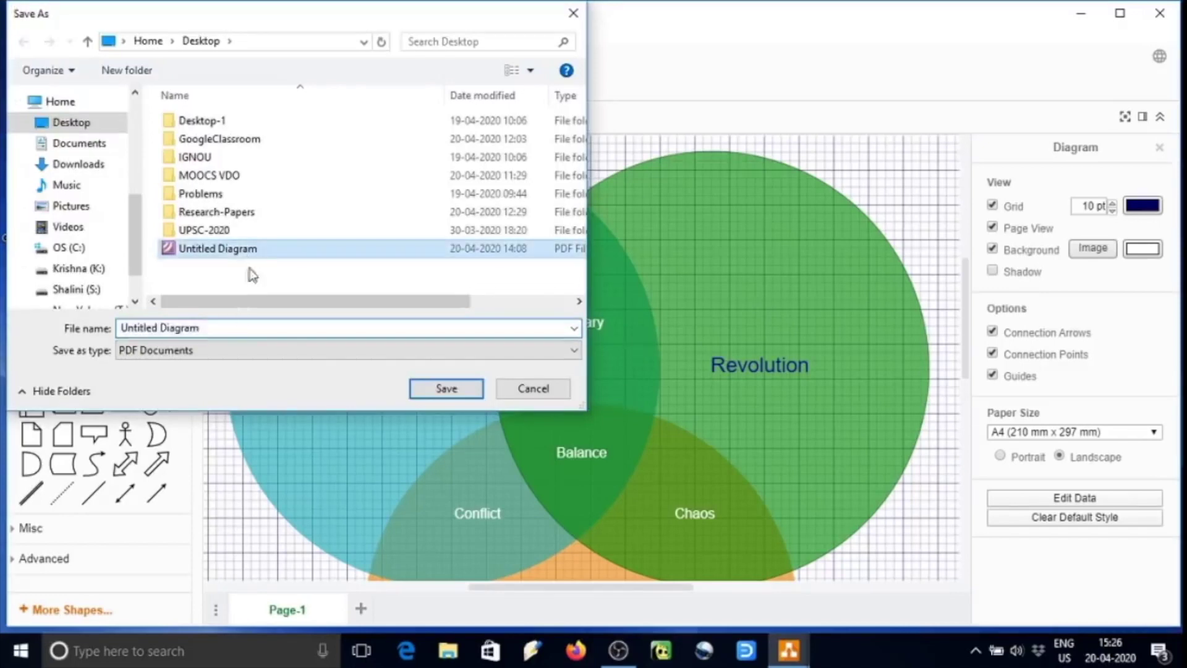
{"action": "left_click", "coordinate": [248, 329]}
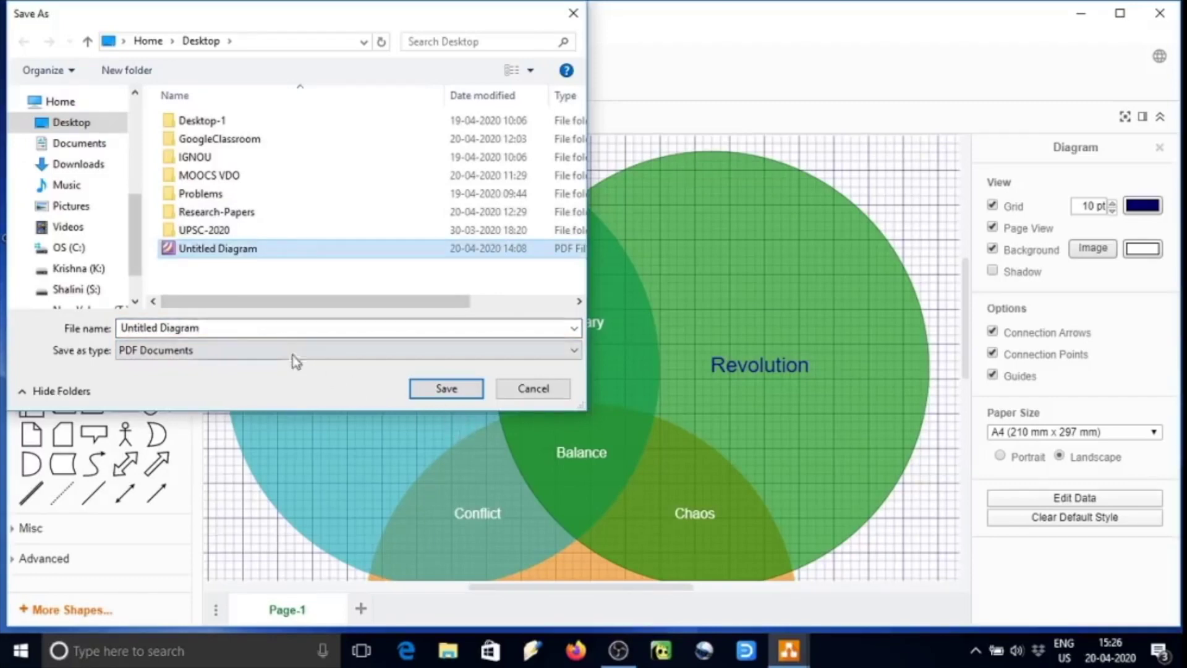
{"action": "left_click_drag", "start_coordinate": [265, 331], "coordinate": [55, 334]}
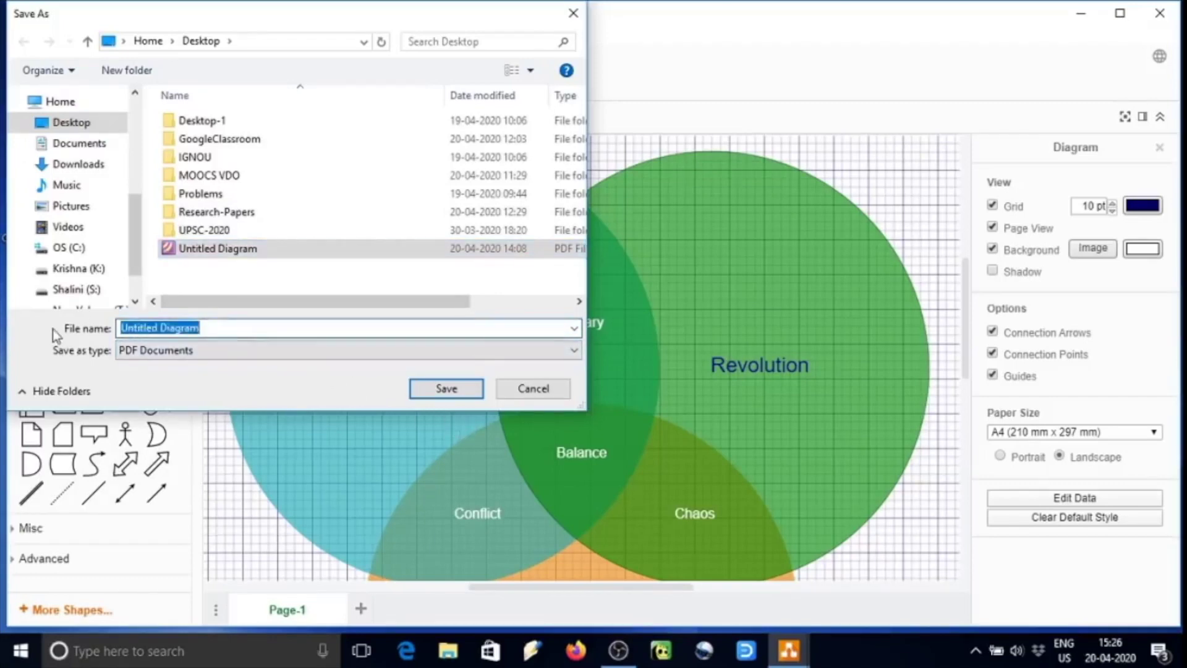
{"action": "type", "text": "Diagram-1"}
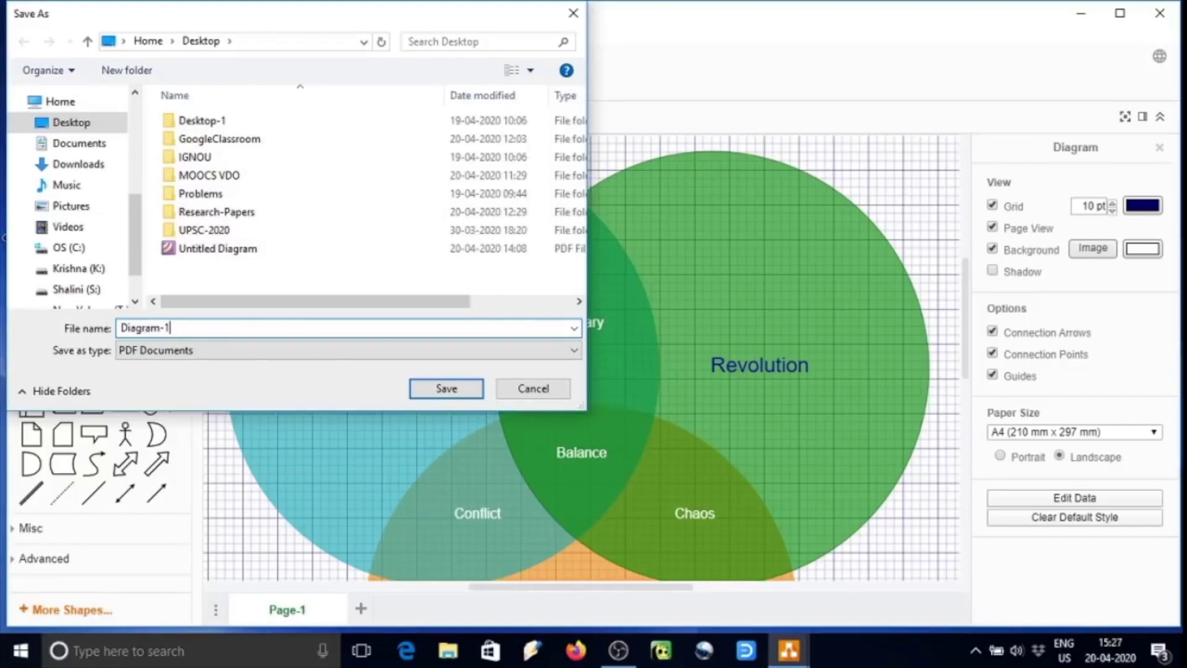
{"action": "key", "text": "Return"}
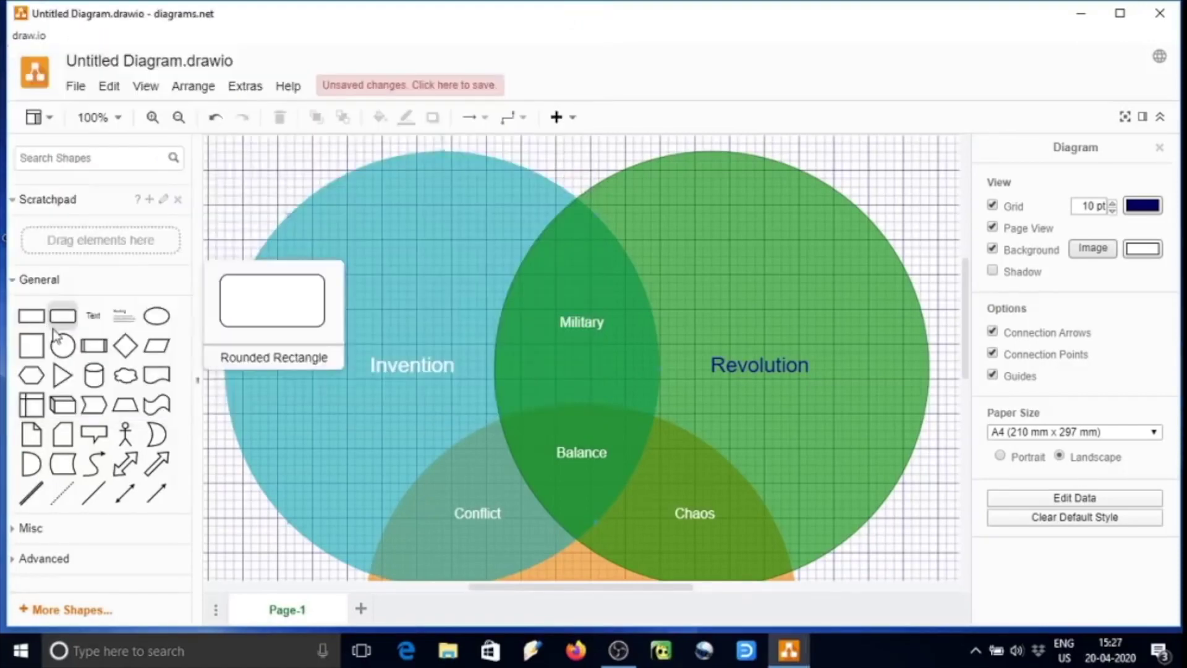
View Diagram-1.pdf in Foxit Phantom at 100% zoom, then close it
{"action": "left_click", "coordinate": [1081, 14]}
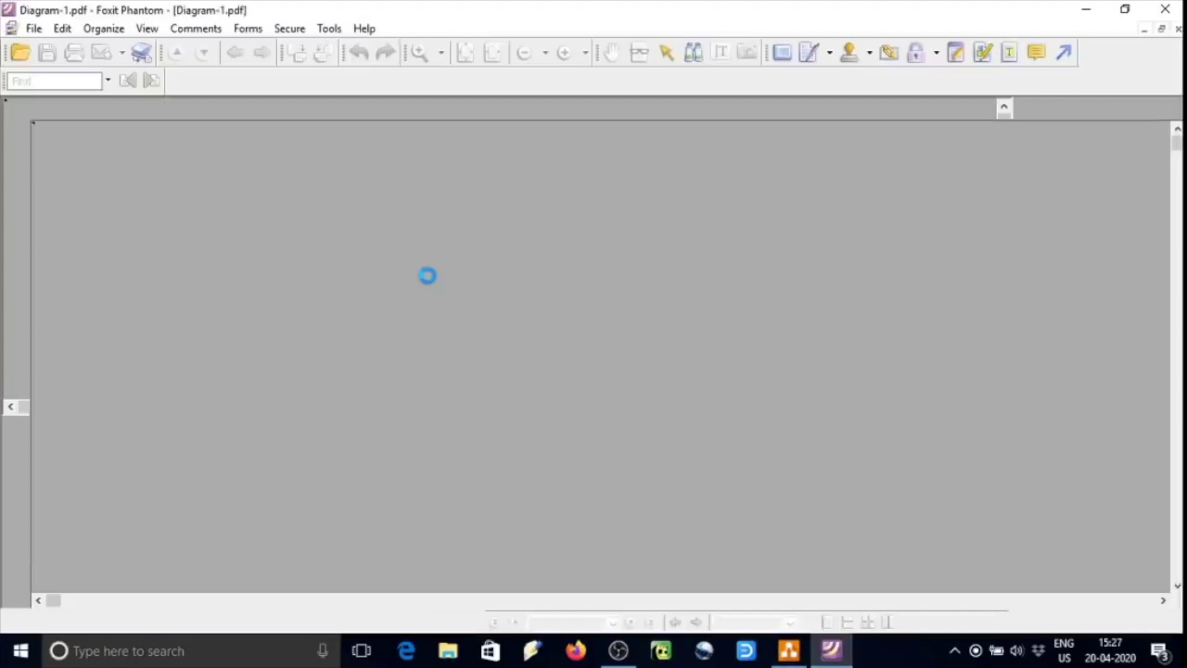
{"action": "scroll", "coordinate": [490, 340], "scroll_direction": "down", "scroll_amount": 5}
{"action": "scroll", "coordinate": [490, 345], "scroll_direction": "up", "scroll_amount": 5}
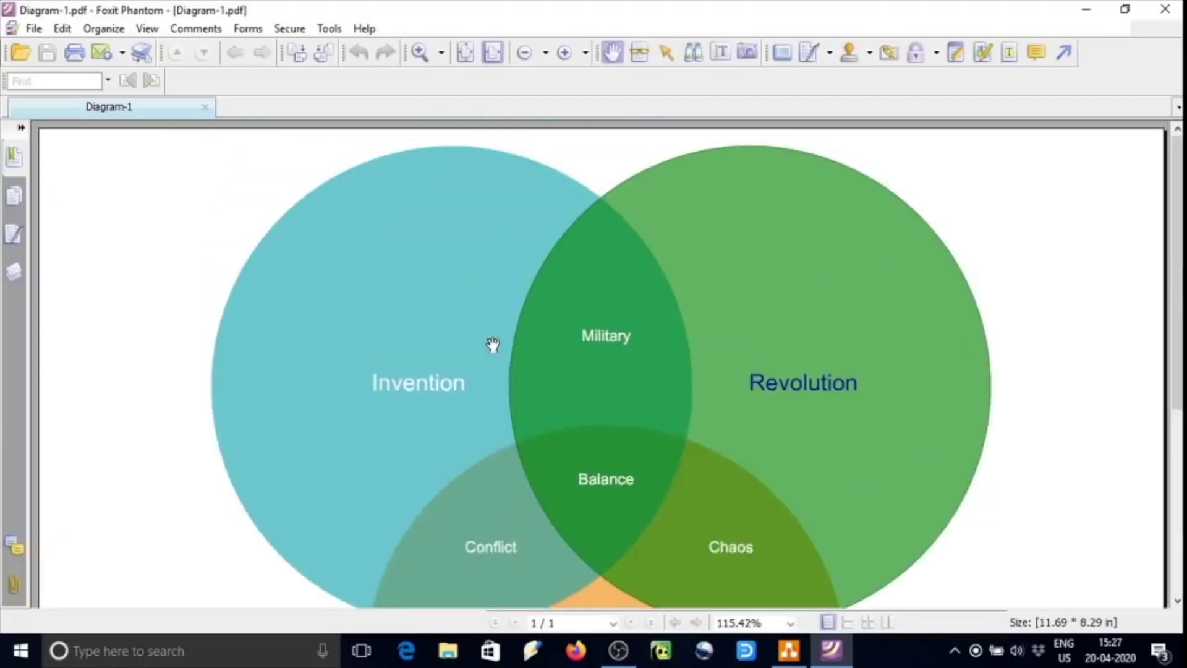
{"action": "left_click", "coordinate": [546, 54]}
{"action": "left_click", "coordinate": [546, 74]}
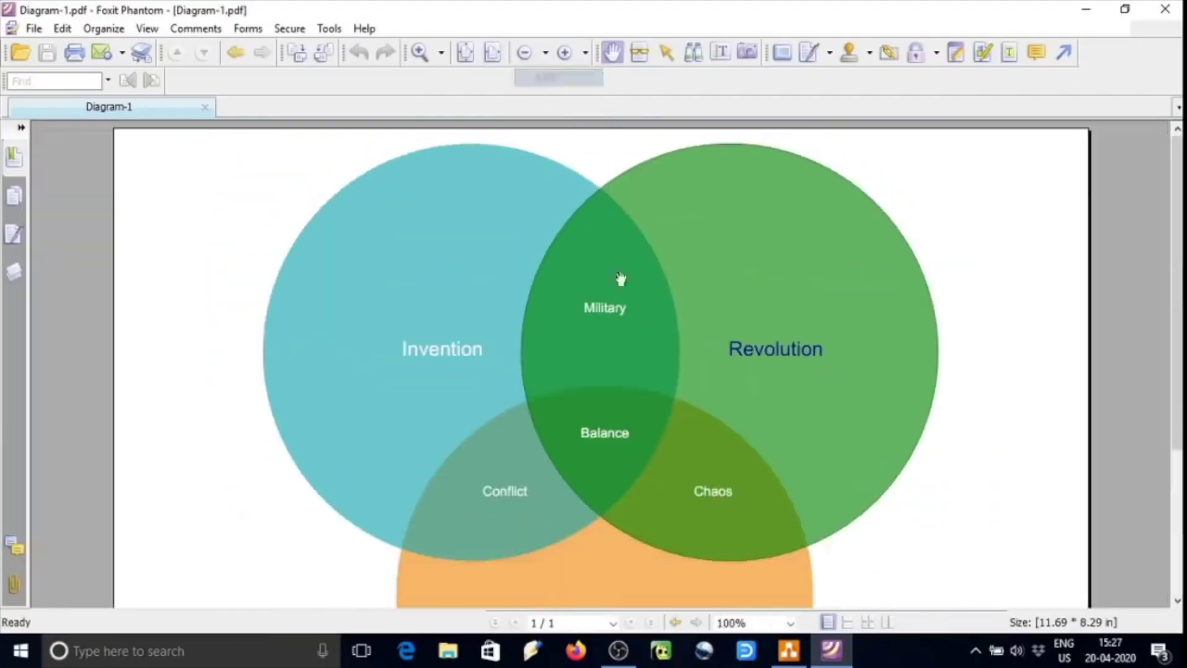
{"action": "scroll", "coordinate": [624, 346], "scroll_direction": "down", "scroll_amount": 4}
{"action": "scroll", "coordinate": [625, 355], "scroll_direction": "up", "scroll_amount": 4}
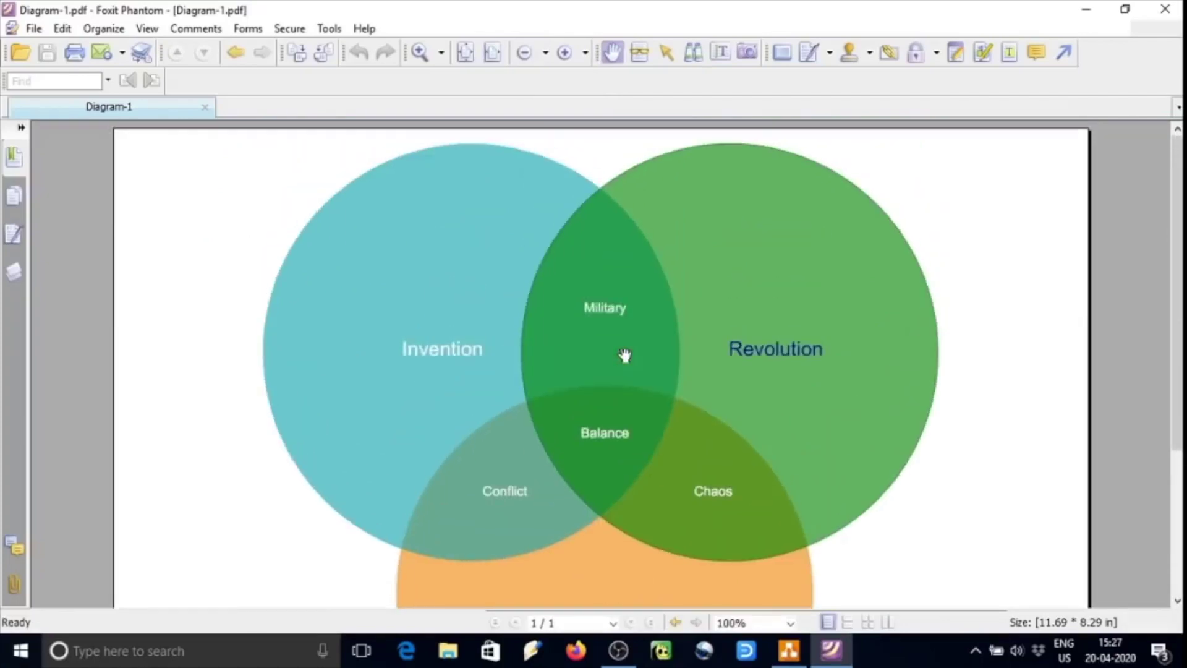
{"action": "scroll", "coordinate": [625, 354], "scroll_direction": "down", "scroll_amount": 3}
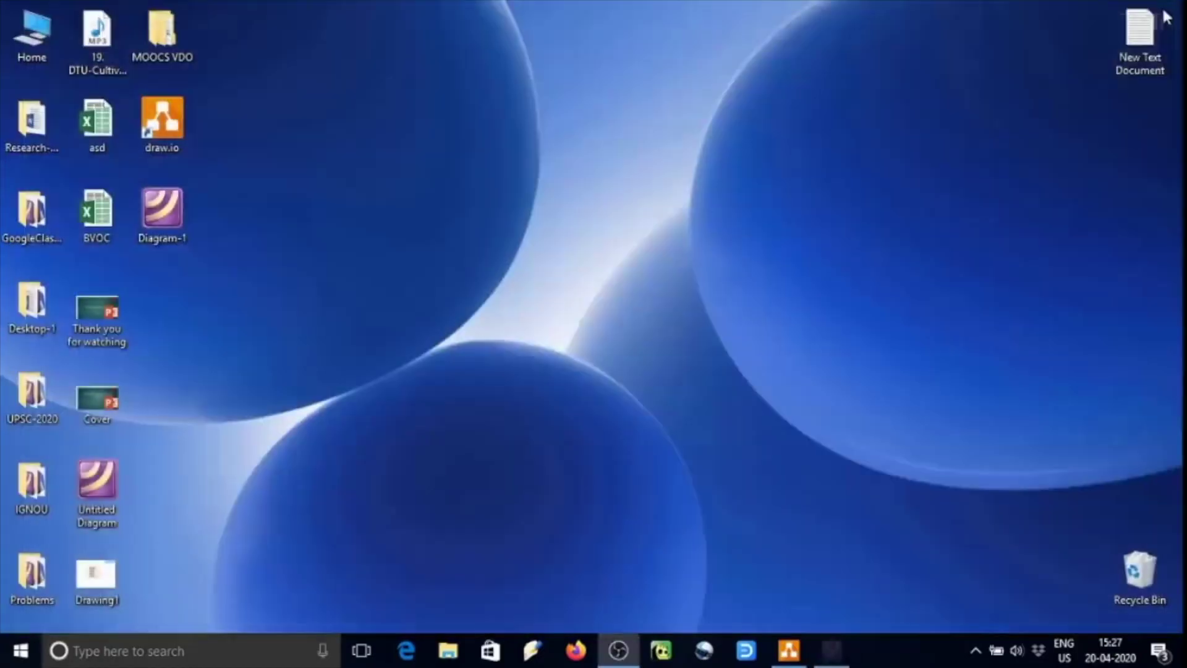
{"action": "left_click", "coordinate": [1165, 9]}
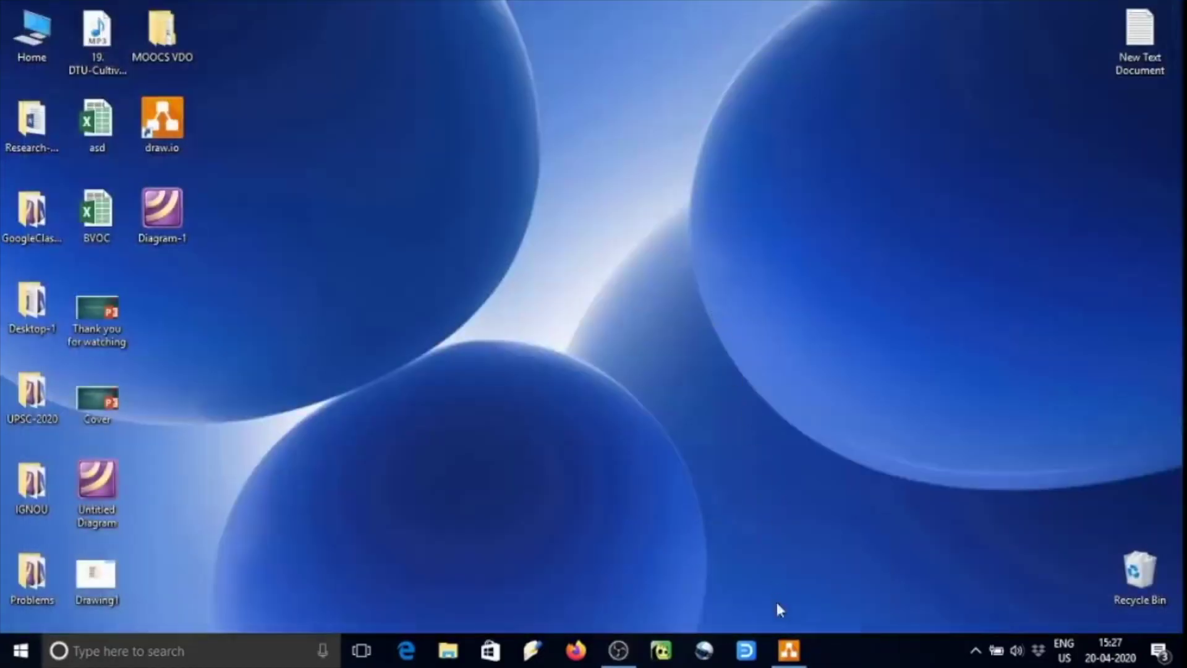
On Page-2, place an ellipse at top, a parallelogram below it and a diamond beneath
{"action": "left_click", "coordinate": [789, 648]}
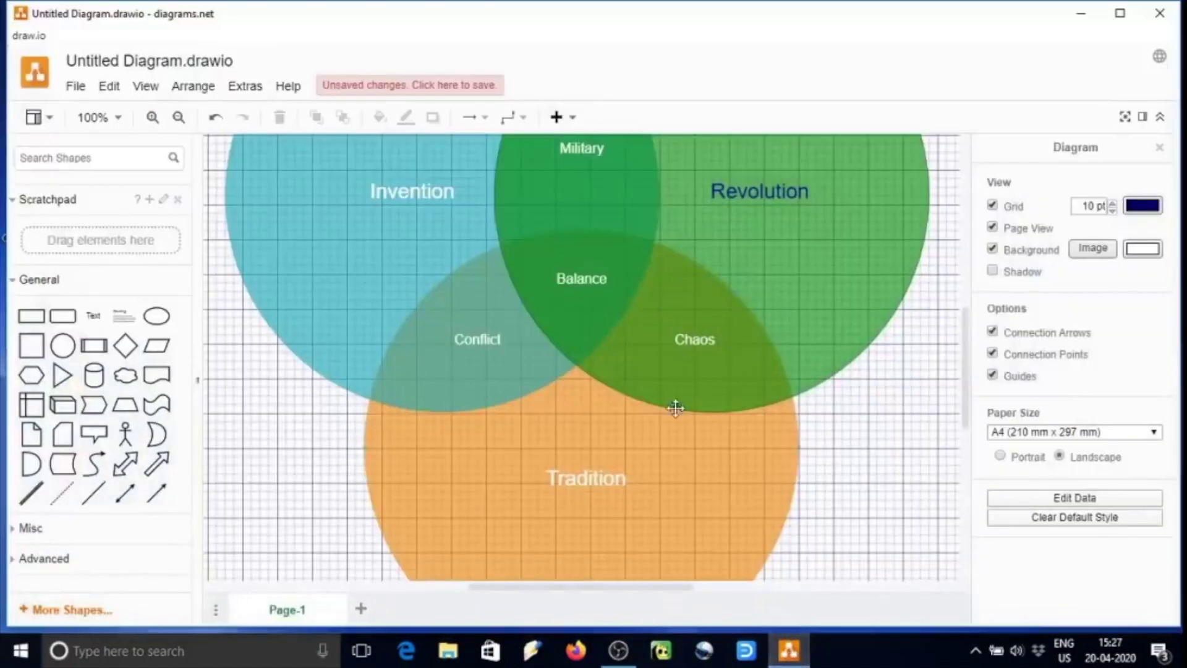
{"action": "left_click", "coordinate": [361, 610]}
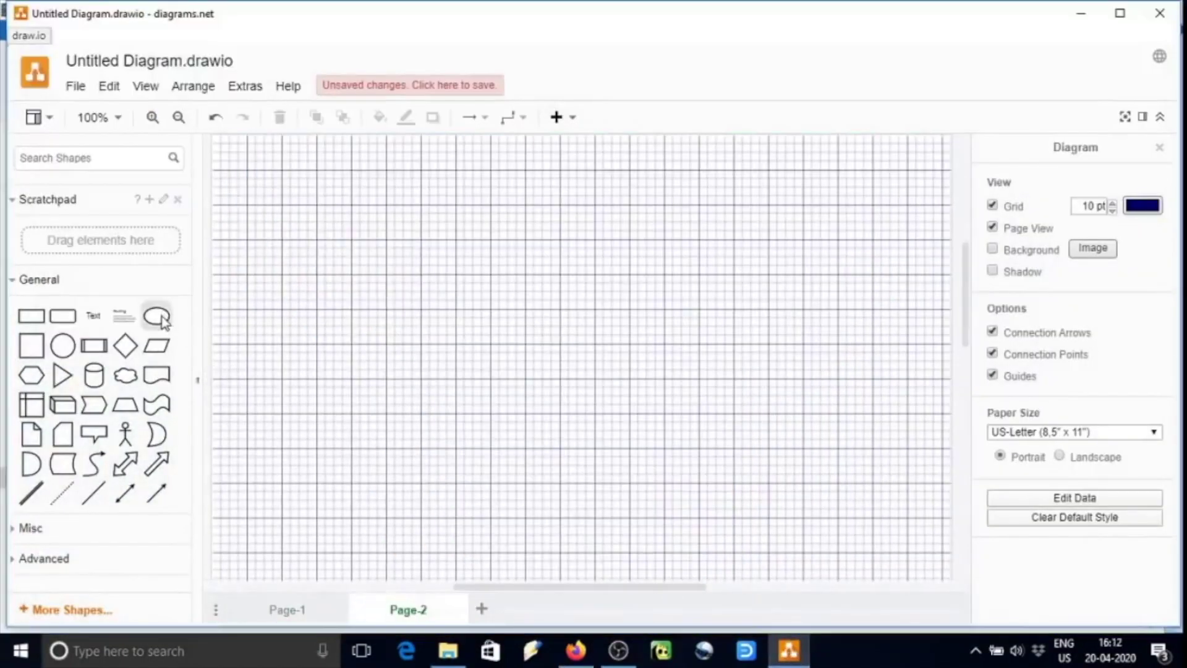
{"action": "left_click", "coordinate": [156, 316]}
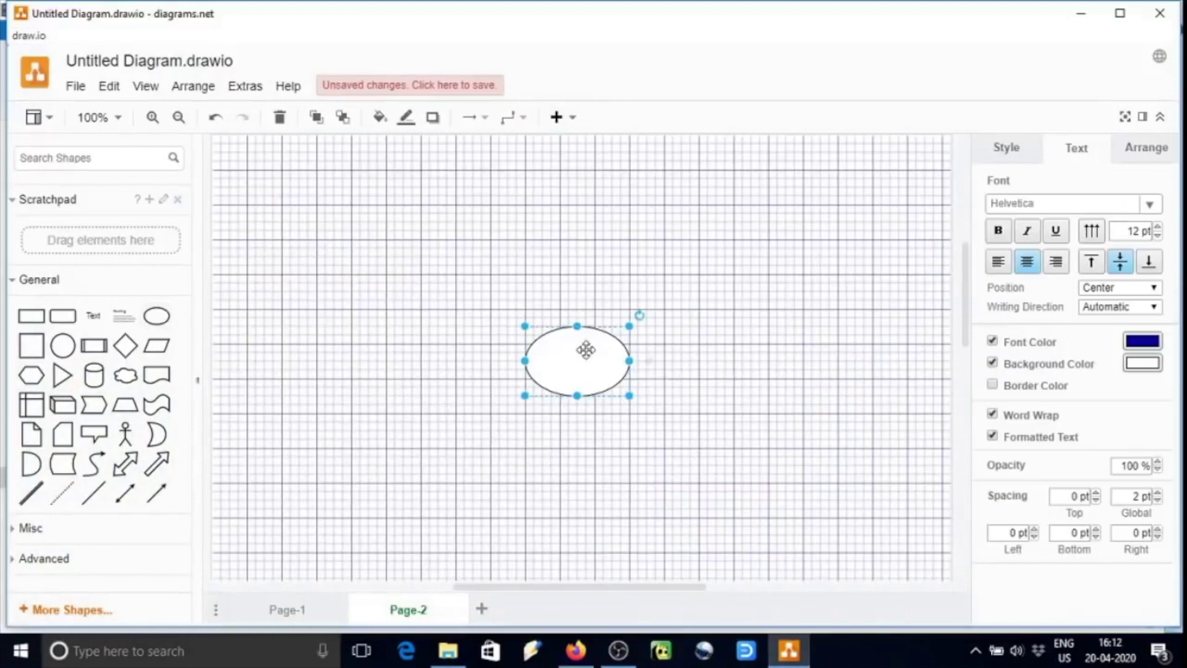
{"action": "left_click_drag", "start_coordinate": [583, 346], "coordinate": [543, 186]}
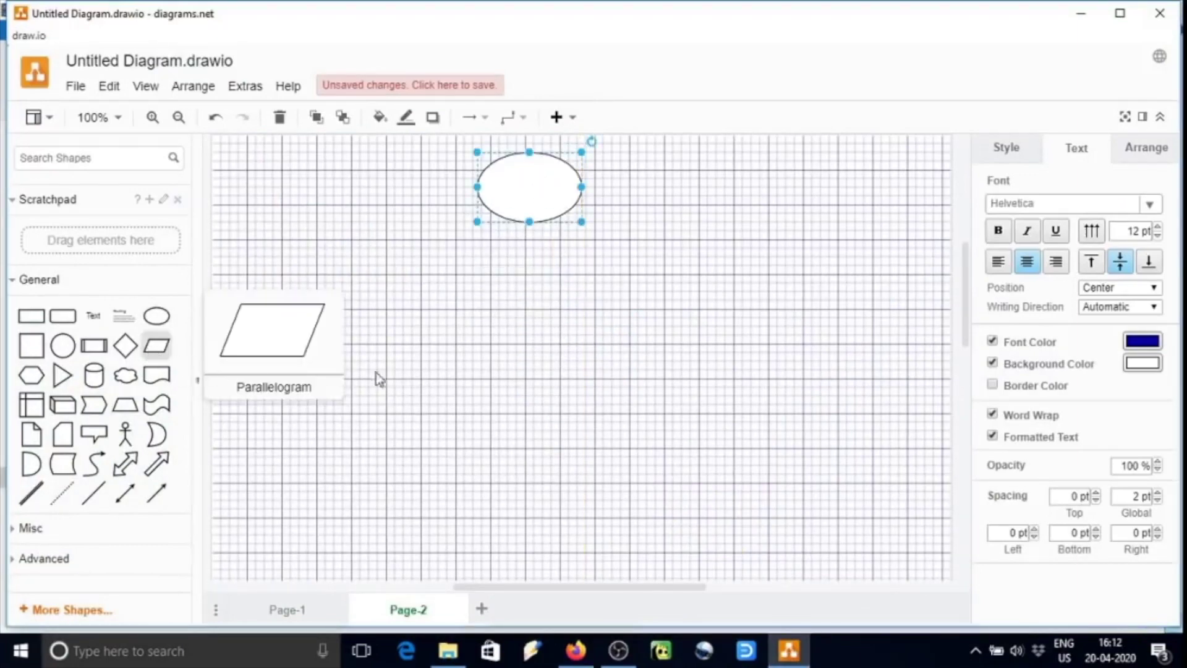
{"action": "left_click", "coordinate": [156, 346]}
{"action": "left_click_drag", "start_coordinate": [580, 361], "coordinate": [520, 333]}
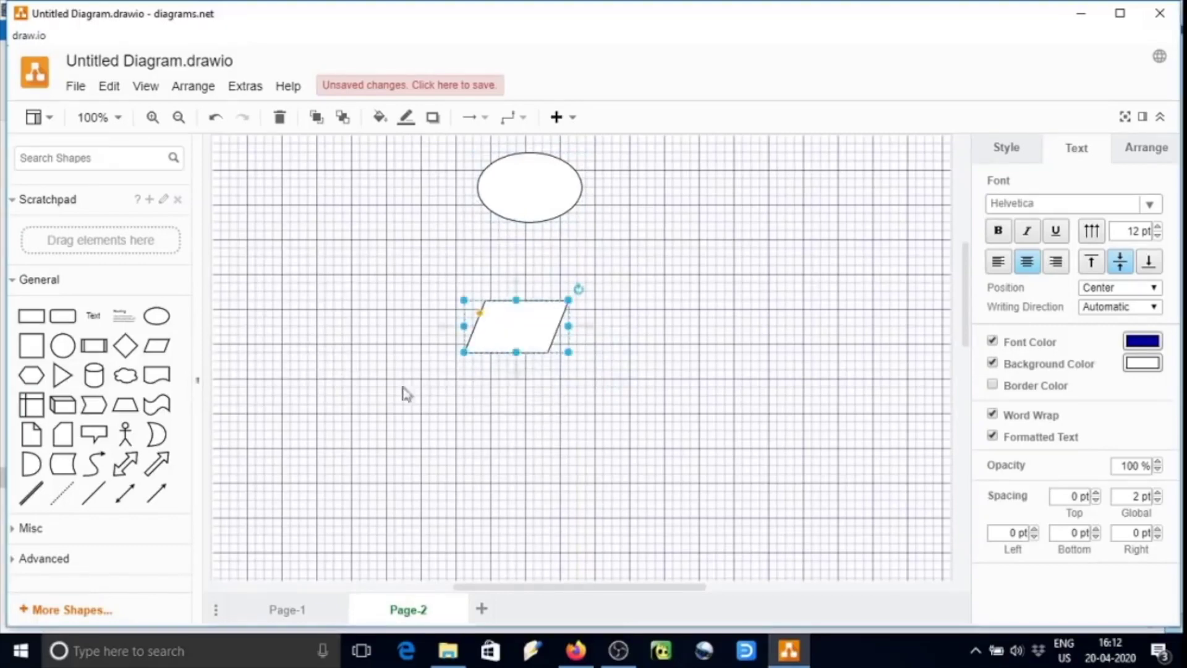
{"action": "left_click", "coordinate": [128, 343]}
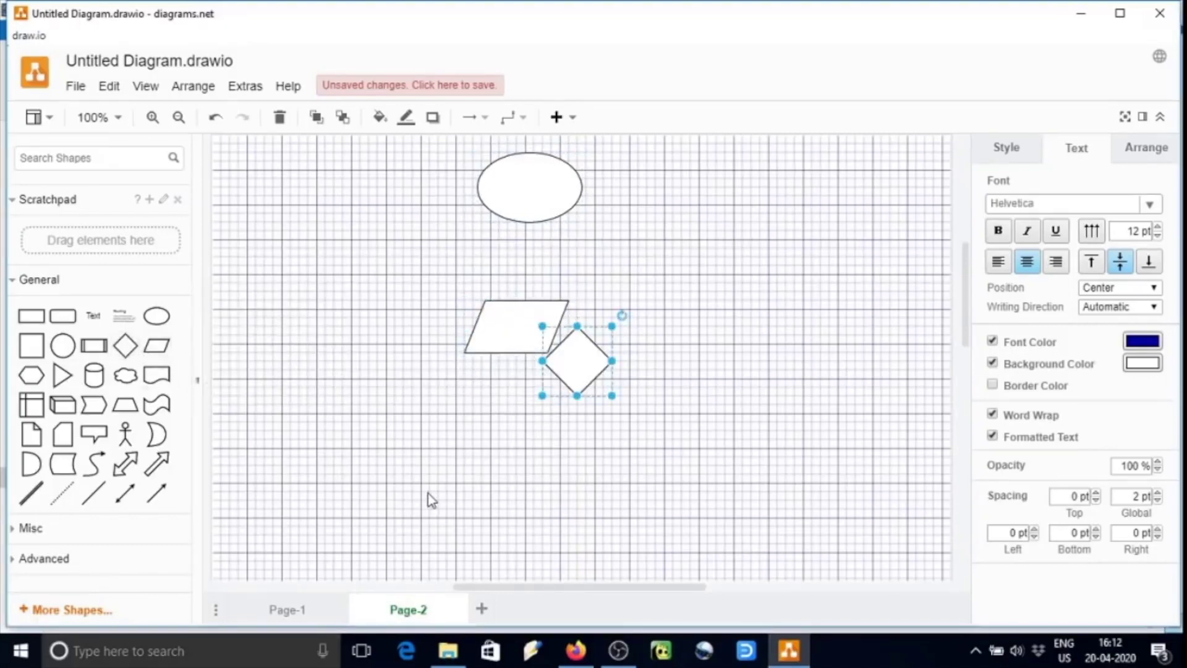
{"action": "left_click_drag", "start_coordinate": [586, 371], "coordinate": [527, 502]}
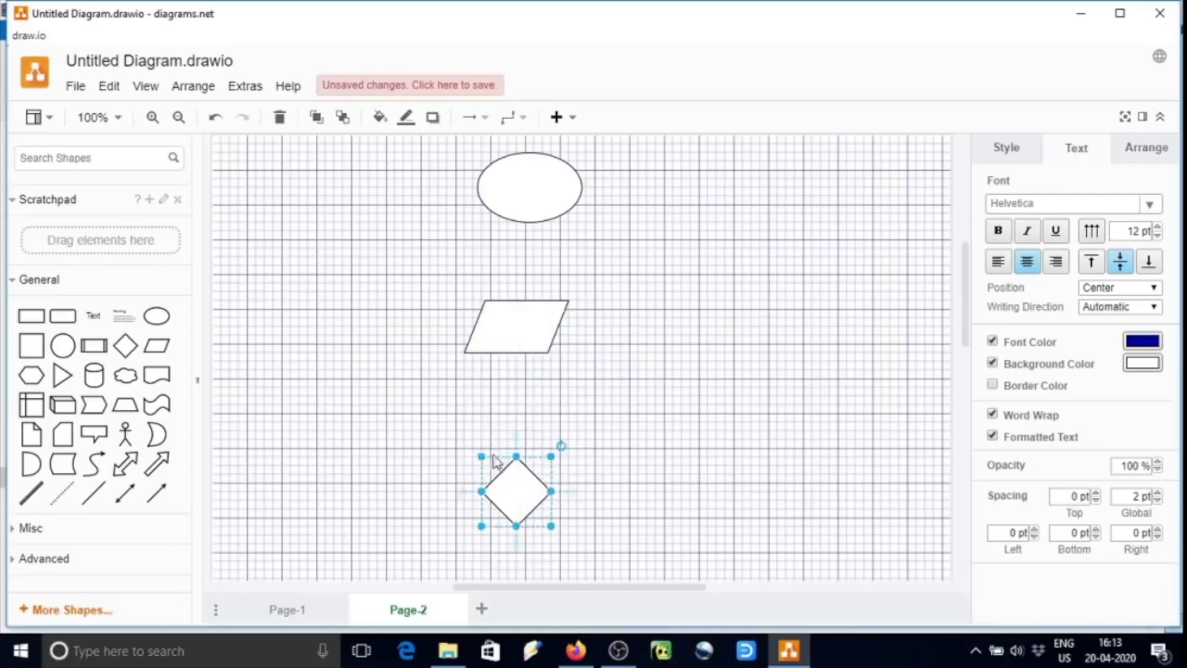
{"action": "left_click", "coordinate": [374, 444]}
Add parallelograms left and right of the diamond and a closing ellipse below it
{"action": "left_click", "coordinate": [156, 345]}
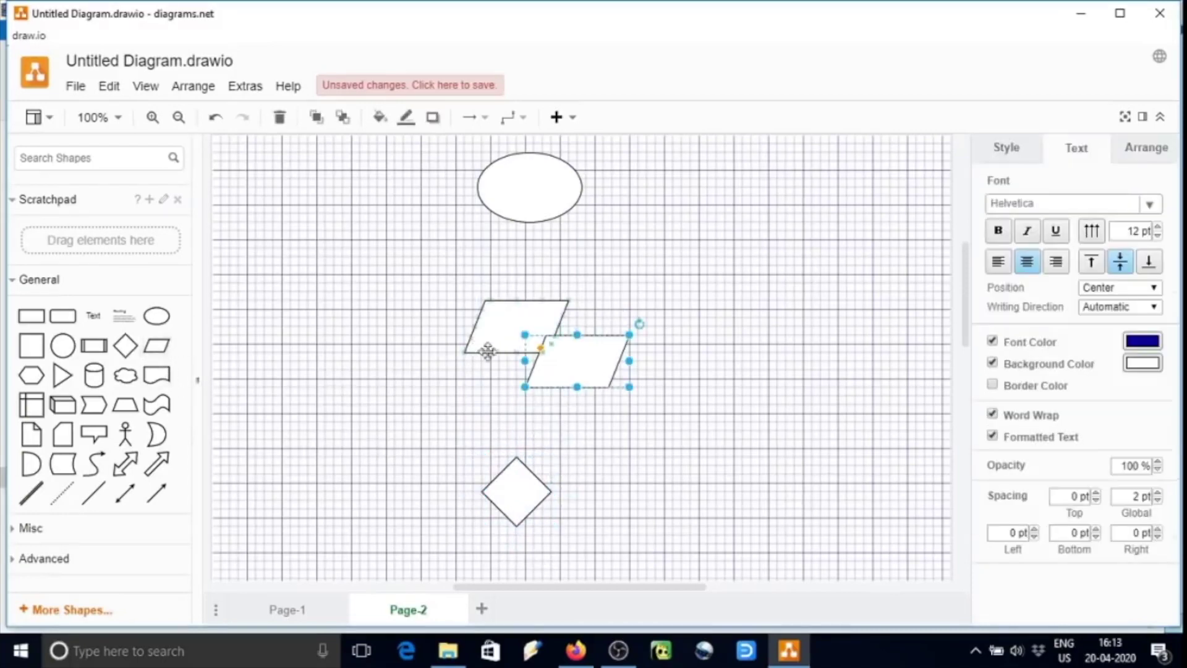
{"action": "left_click_drag", "start_coordinate": [559, 366], "coordinate": [278, 512]}
{"action": "scroll", "coordinate": [329, 418], "scroll_direction": "down", "scroll_amount": 3}
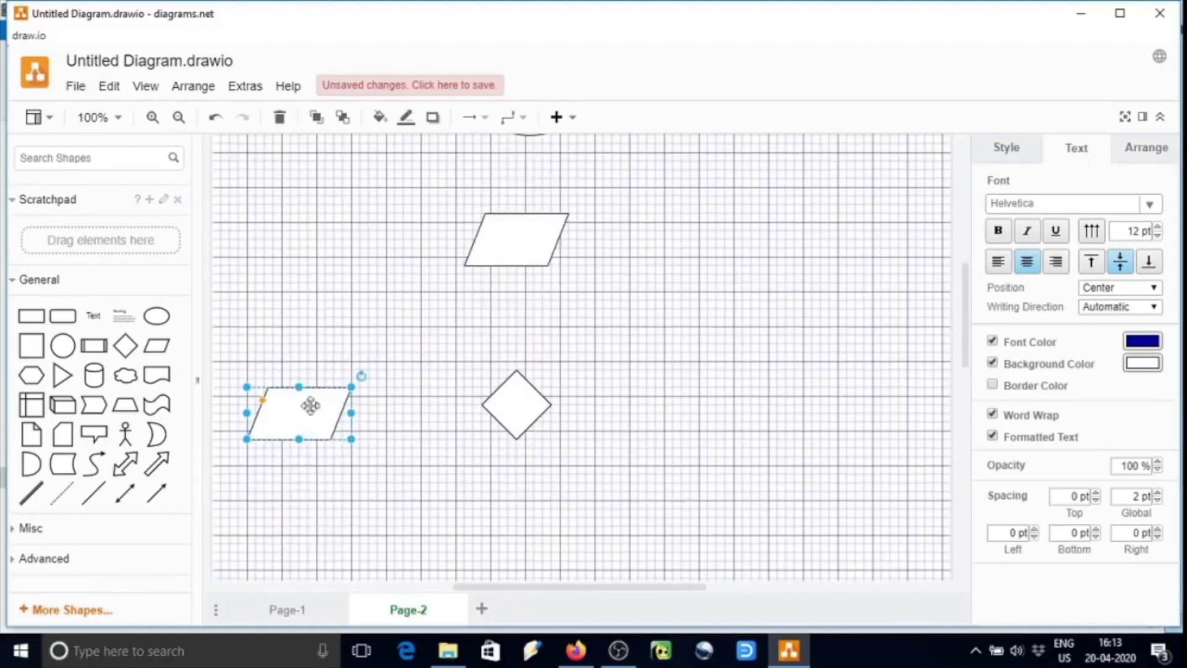
{"action": "left_click", "coordinate": [154, 348]}
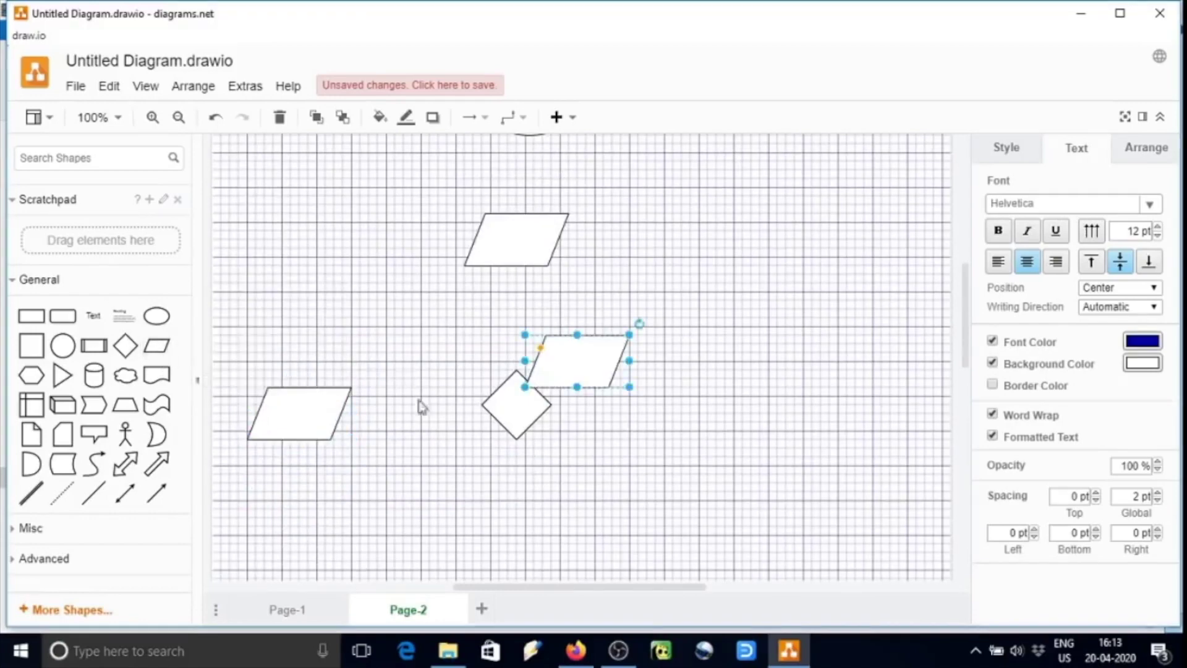
{"action": "left_click_drag", "start_coordinate": [611, 386], "coordinate": [773, 405]}
{"action": "scroll", "coordinate": [615, 437], "scroll_direction": "down", "scroll_amount": 3}
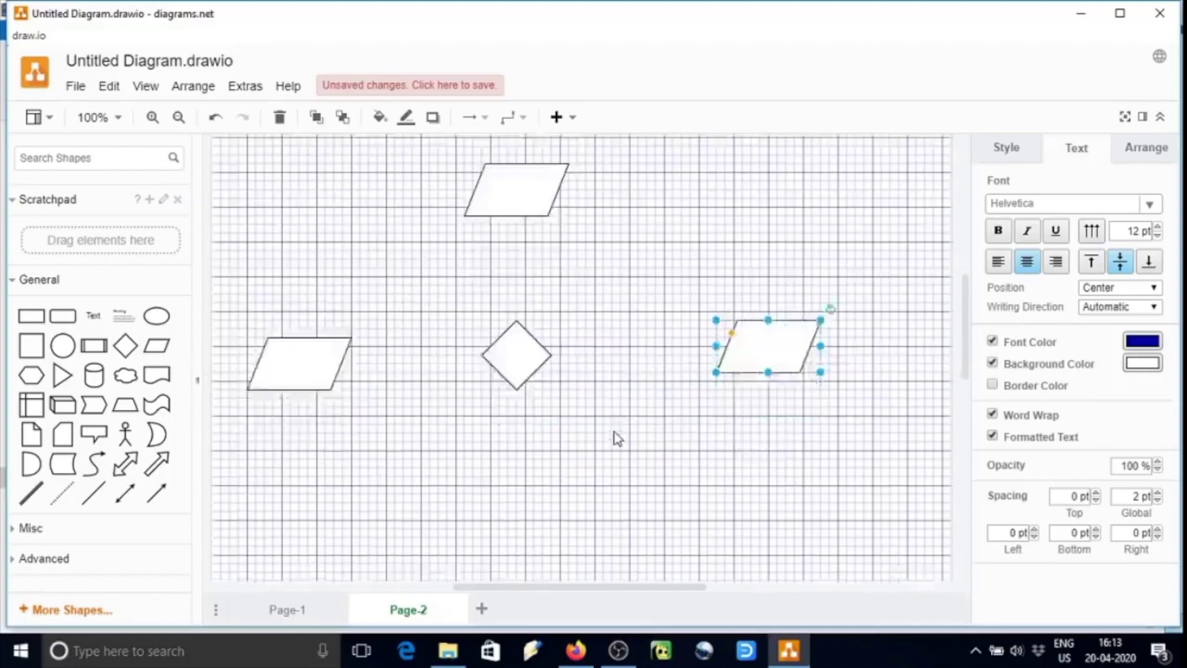
{"action": "left_click", "coordinate": [156, 316]}
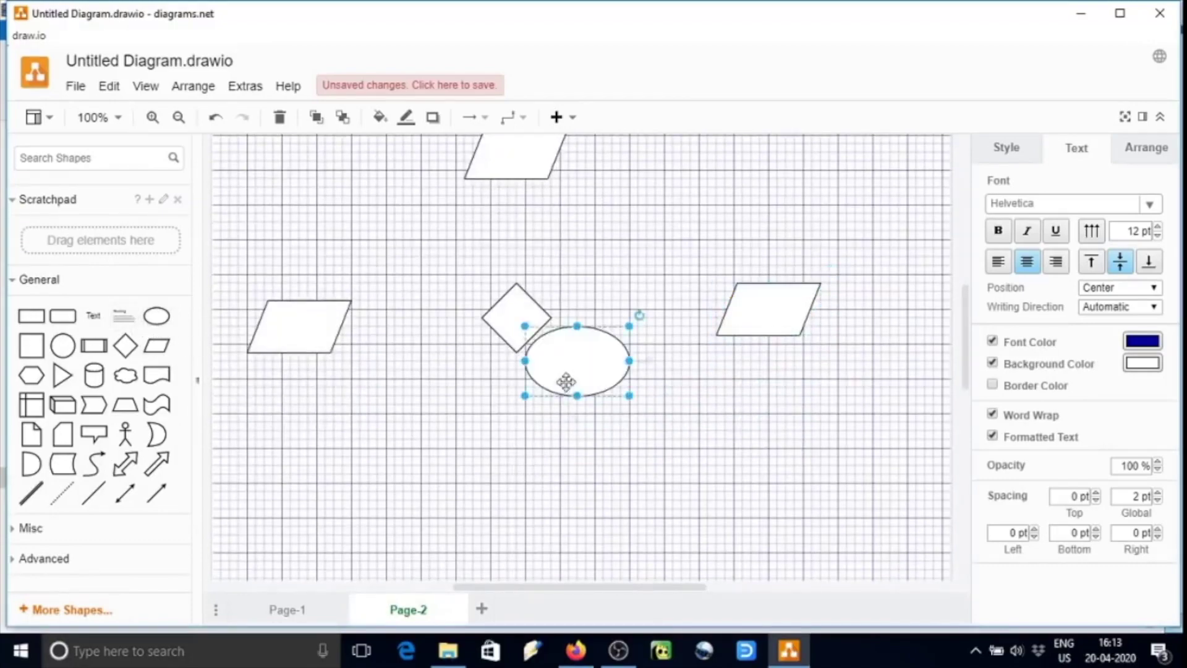
{"action": "left_click_drag", "start_coordinate": [564, 384], "coordinate": [515, 544]}
{"action": "scroll", "coordinate": [555, 477], "scroll_direction": "up", "scroll_amount": 5}
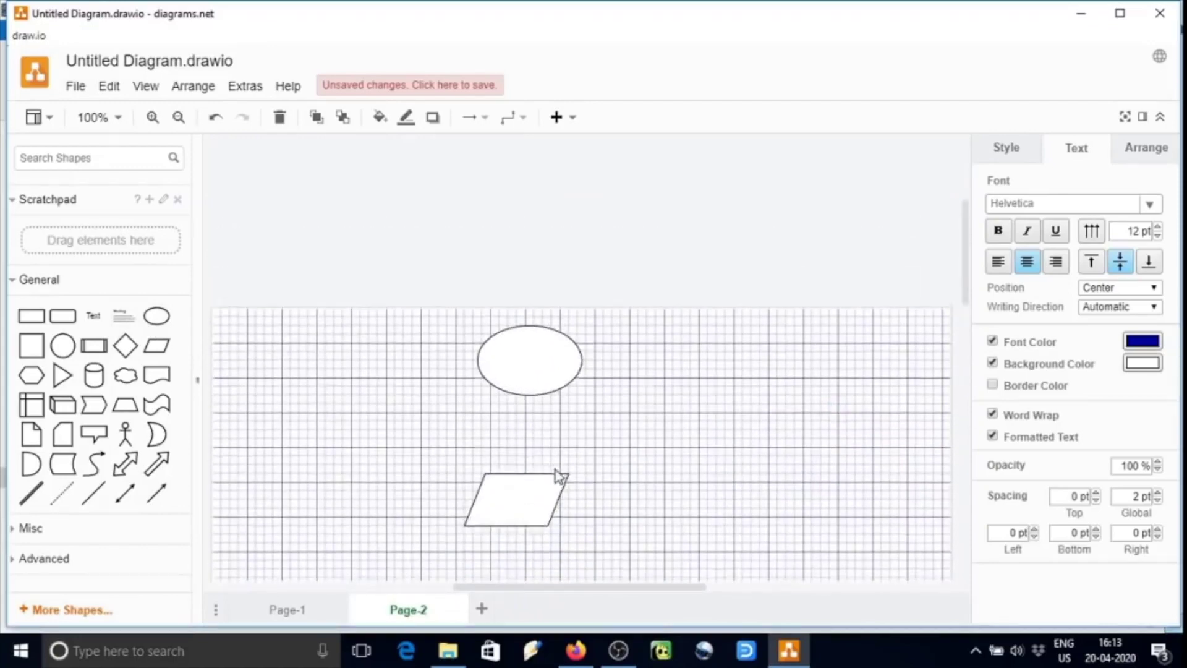
{"action": "scroll", "coordinate": [555, 459], "scroll_direction": "down", "scroll_amount": 1}
{"action": "scroll", "coordinate": [555, 459], "scroll_direction": "down", "scroll_amount": 3}
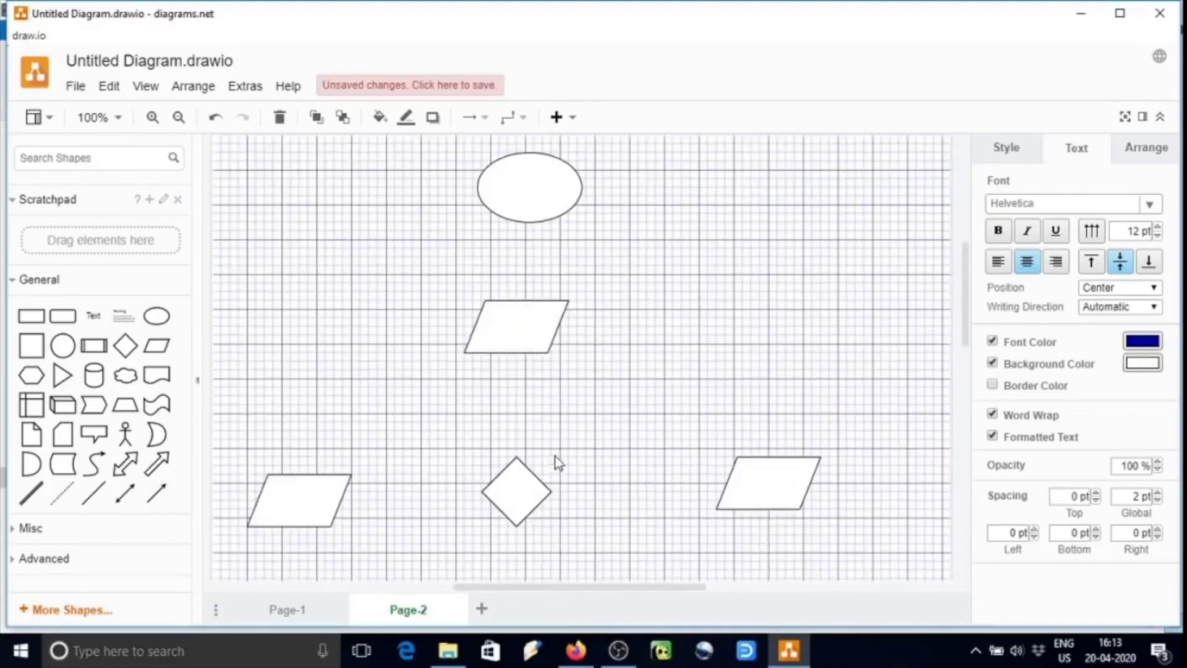
Enlarge the top ellipse and align the input parallelogram and diamond on its centre line
{"action": "left_click", "coordinate": [529, 207]}
{"action": "left_click_drag", "start_coordinate": [581, 221], "coordinate": [530, 212]}
{"action": "left_click_drag", "start_coordinate": [525, 323], "coordinate": [535, 330]}
{"action": "mouse_move", "coordinate": [521, 502]}
{"action": "left_mouse_down"}
{"action": "mouse_move", "coordinate": [602, 536]}
{"action": "mouse_move", "coordinate": [526, 510]}
{"action": "left_mouse_up"}
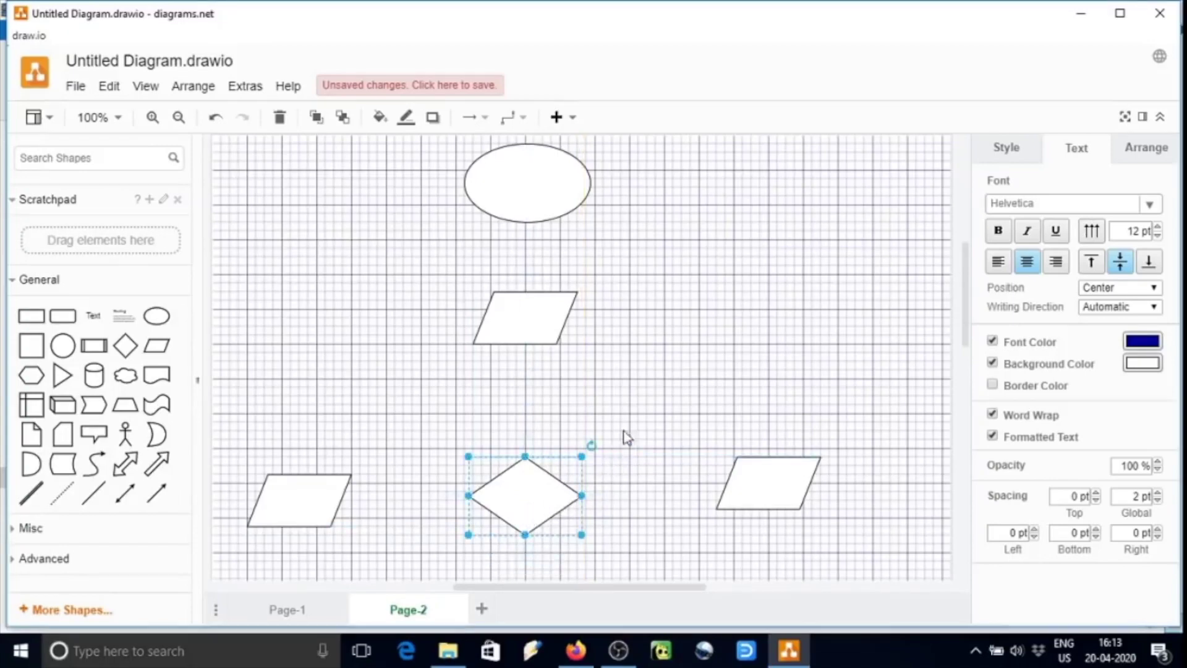
Align the left parallelogram with the diamond, then centre the closing ellipse below at 120 x 80
{"action": "left_click", "coordinate": [581, 512]}
{"action": "scroll", "coordinate": [584, 513], "scroll_direction": "down", "scroll_amount": 2}
{"action": "scroll", "coordinate": [584, 513], "scroll_direction": "down", "scroll_amount": 1}
{"action": "left_click_drag", "start_coordinate": [760, 397], "coordinate": [761, 414]}
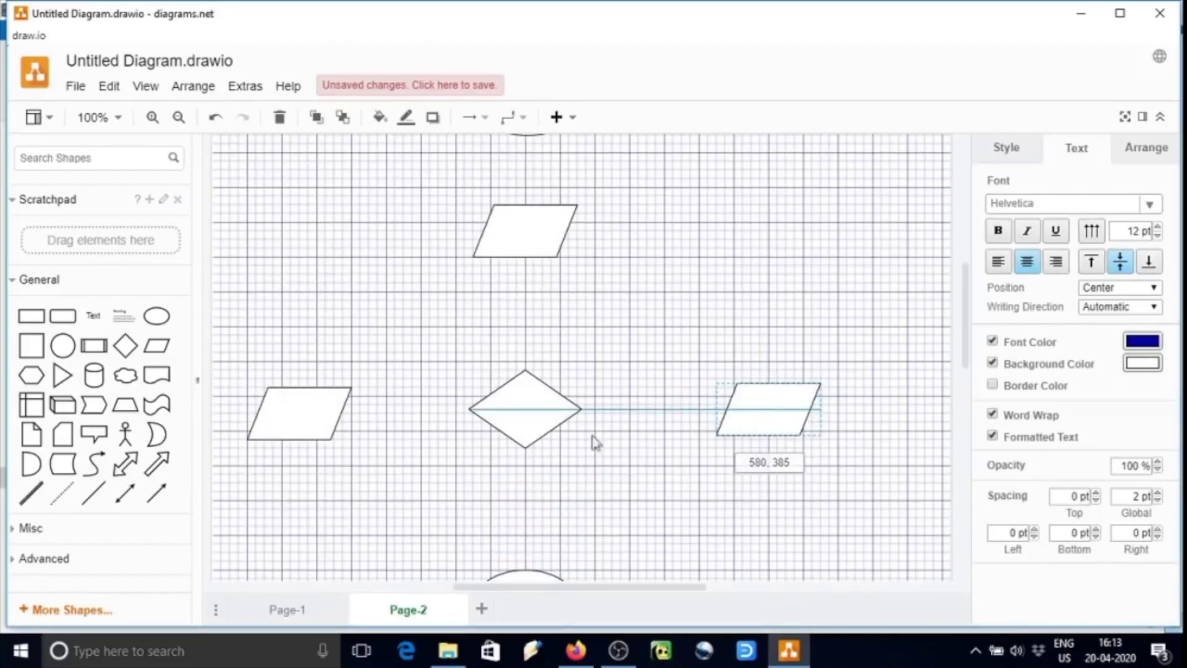
{"action": "left_click_drag", "start_coordinate": [310, 419], "coordinate": [356, 439]}
{"action": "scroll", "coordinate": [392, 480], "scroll_direction": "down", "scroll_amount": 3}
{"action": "left_click_drag", "start_coordinate": [521, 428], "coordinate": [529, 433]}
{"action": "left_click_drag", "start_coordinate": [579, 465], "coordinate": [539, 454]}
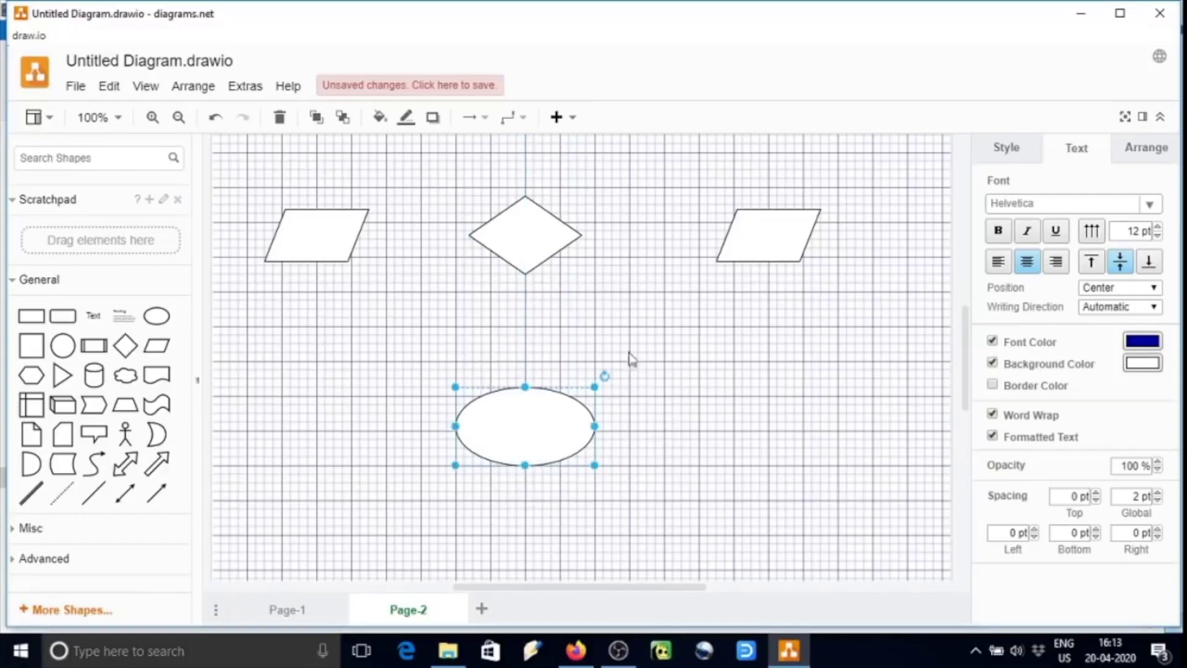
Enlarge the diamond to 105 x 105 and the input parallelogram, re-centring both
{"action": "left_click", "coordinate": [526, 236]}
{"action": "left_click_drag", "start_coordinate": [576, 267], "coordinate": [538, 254]}
{"action": "left_click", "coordinate": [660, 371]}
{"action": "scroll", "coordinate": [659, 373], "scroll_direction": "up", "scroll_amount": 5}
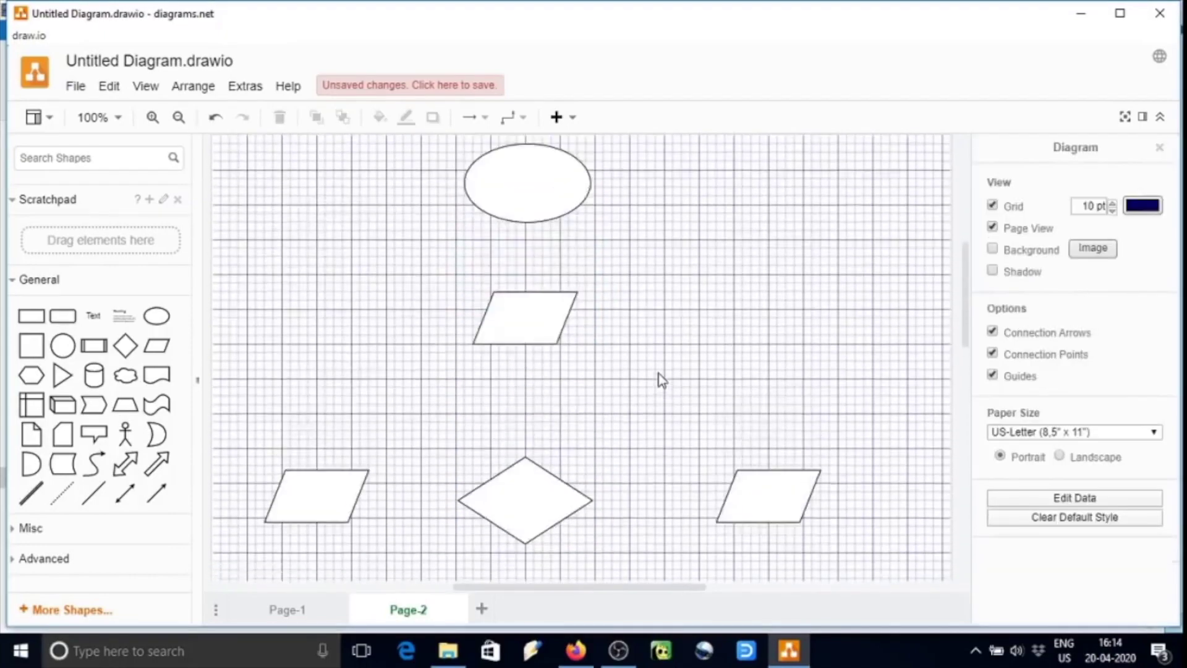
{"action": "left_click", "coordinate": [523, 321]}
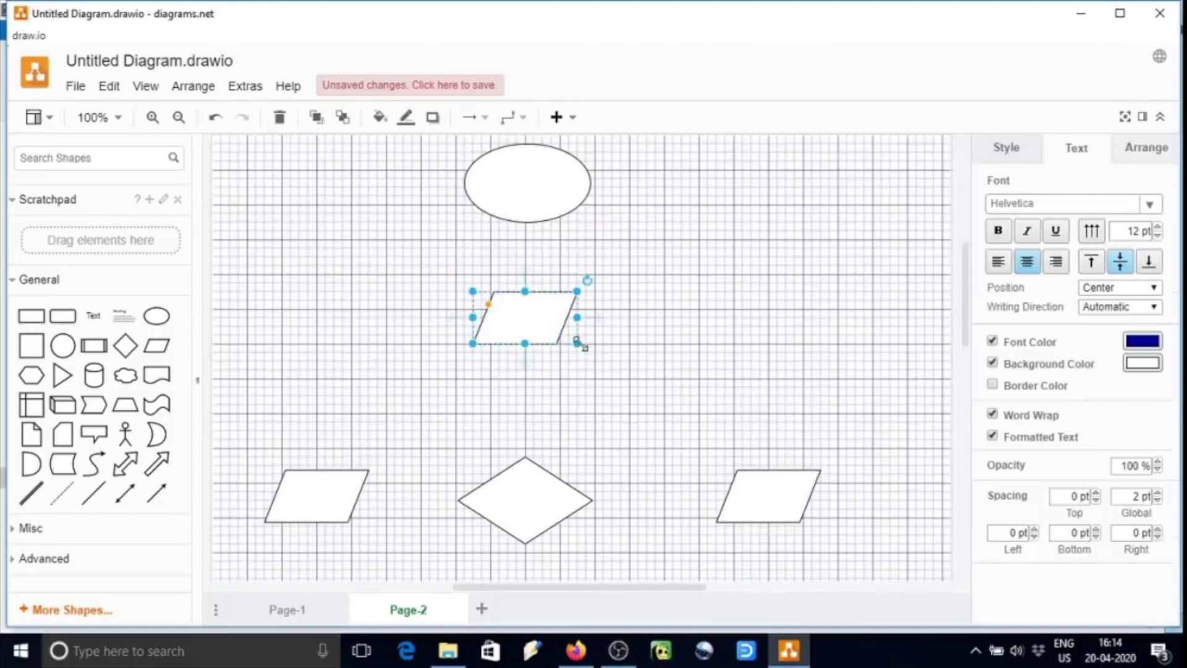
{"action": "left_click_drag", "start_coordinate": [577, 343], "coordinate": [605, 356]}
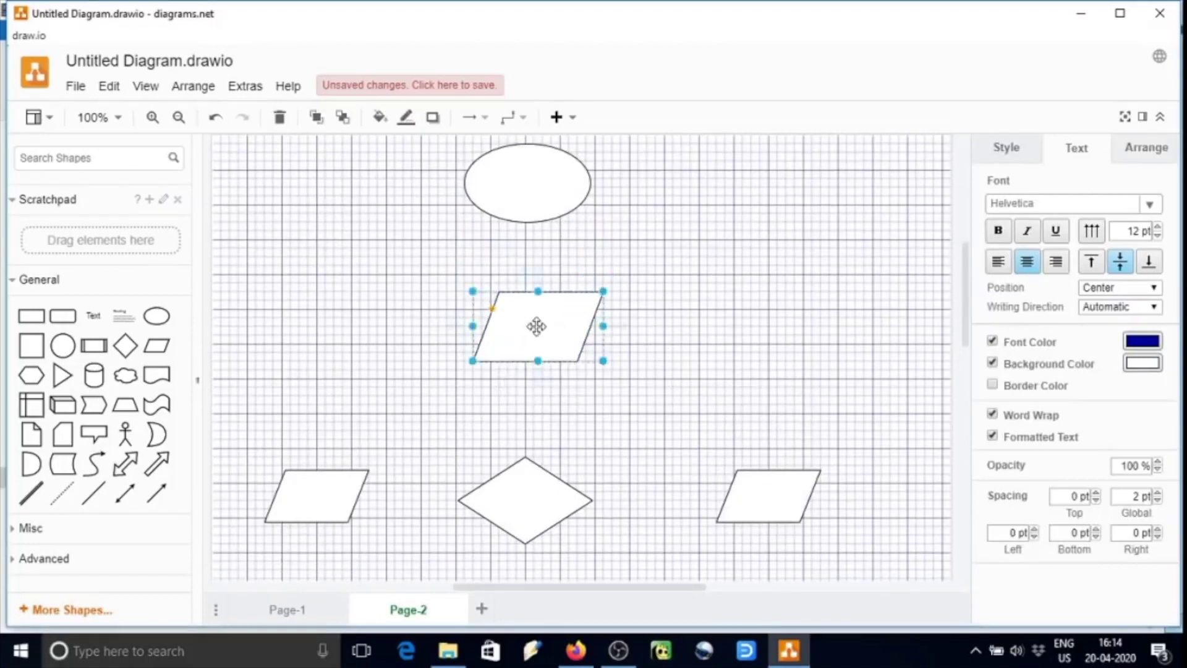
{"action": "left_click_drag", "start_coordinate": [535, 326], "coordinate": [517, 341]}
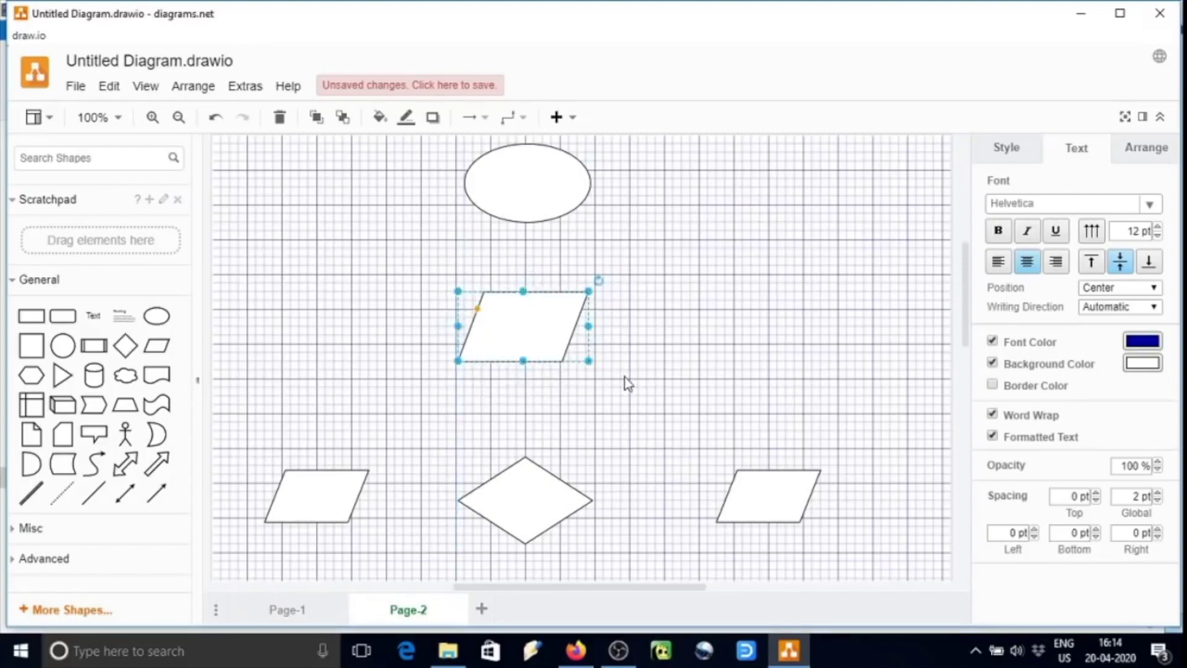
Label the top ellipse 'Start' and the input parallelogram 'Input a and b' on two lines
{"action": "left_click", "coordinate": [625, 377]}
{"action": "left_click", "coordinate": [528, 211]}
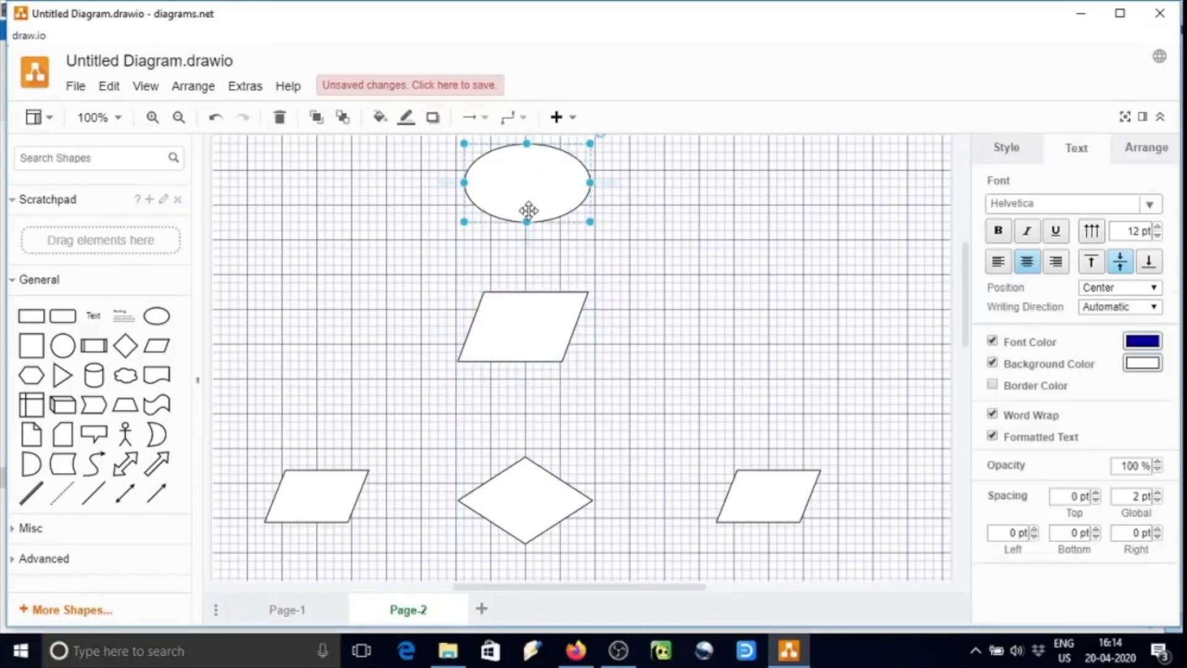
{"action": "type", "text": "s"}
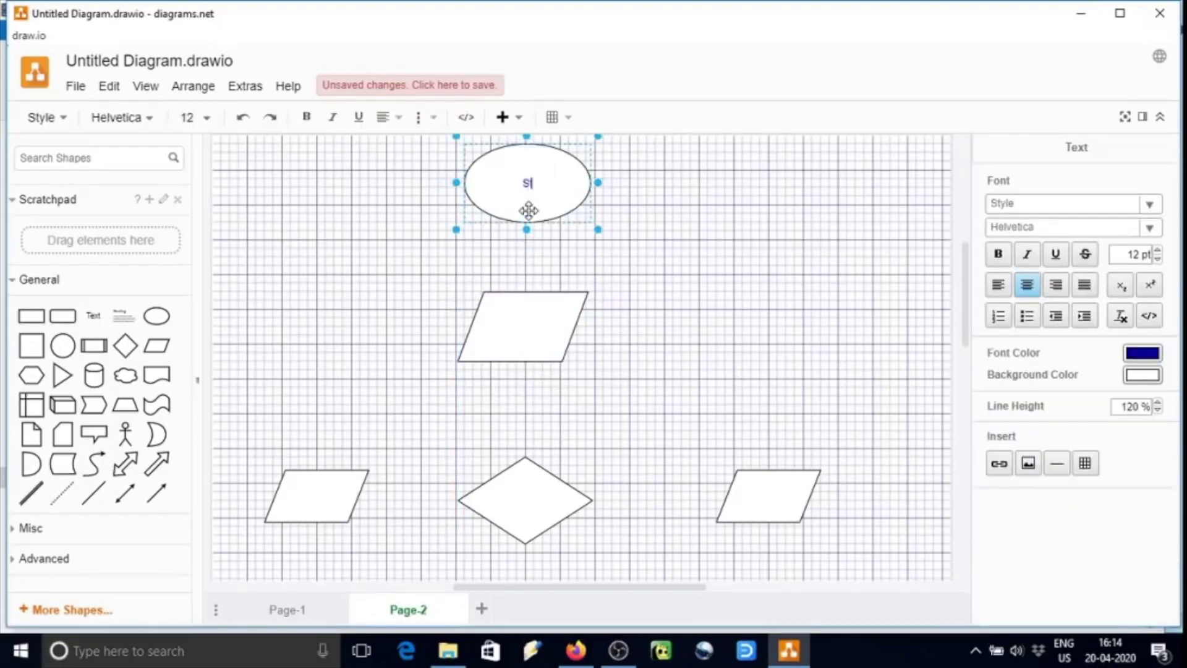
{"action": "type", "text": "tart"}
{"action": "left_click", "coordinate": [505, 326]}
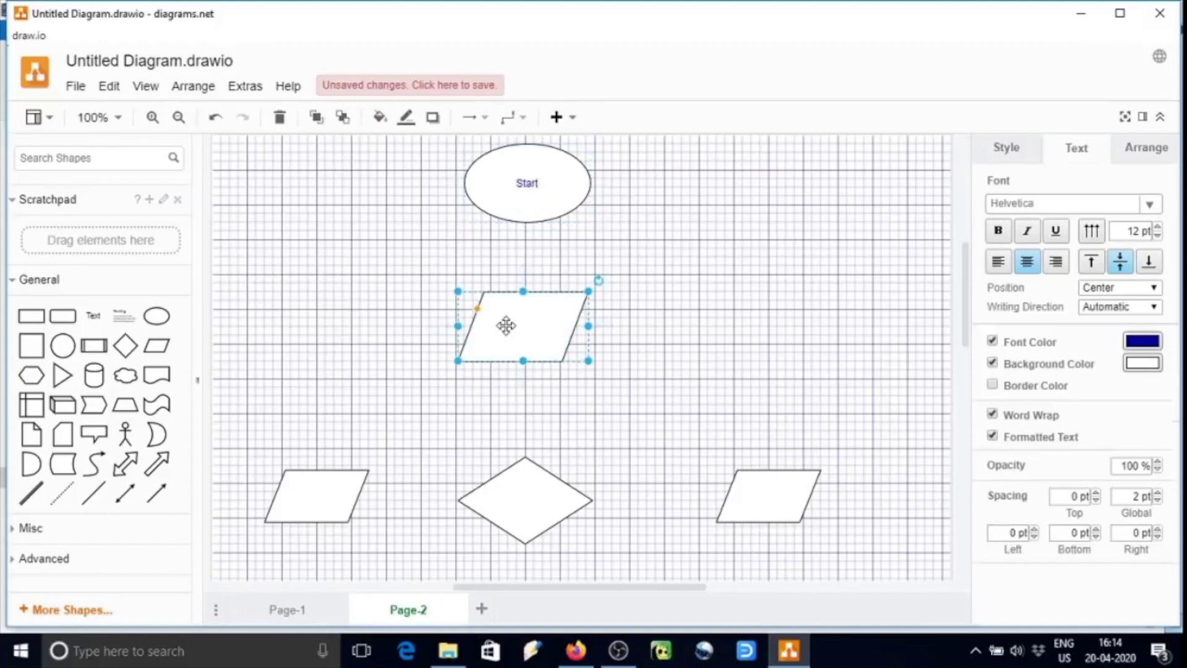
{"action": "double_click", "coordinate": [506, 326]}
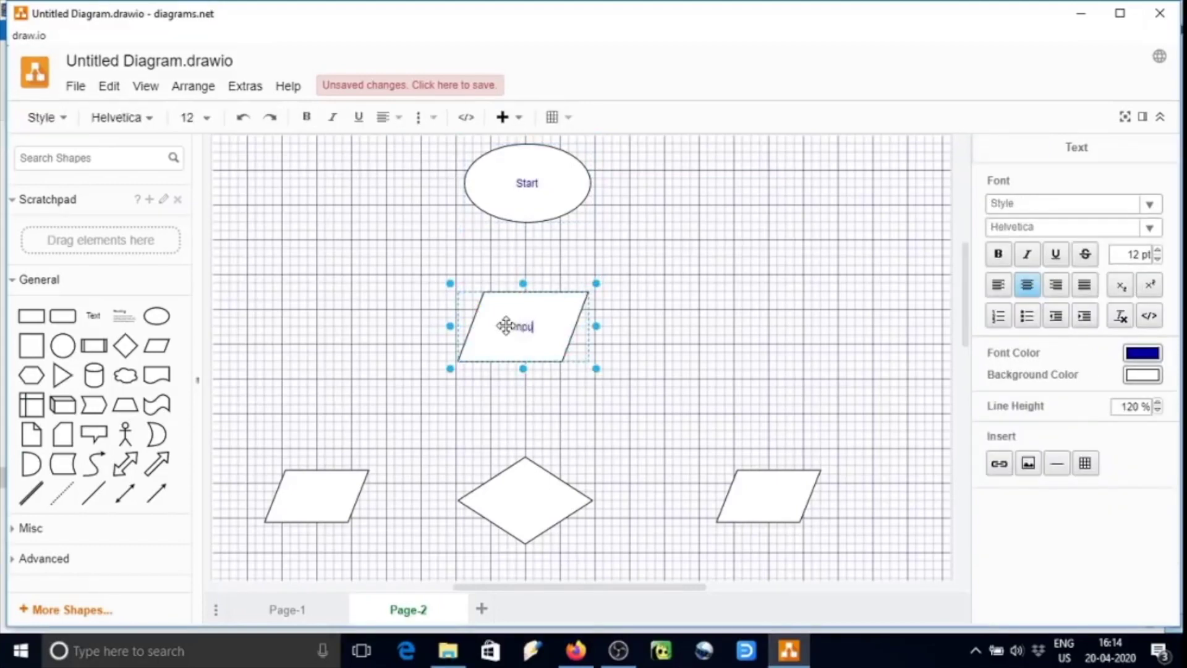
{"action": "type", "text": "Input"}
{"action": "key", "text": "Return"}
{"action": "type", "text": "and t"}
Label the diamond 'Is a>b' and the side parallelograms 'Print a' and 'Print b'
{"action": "left_click", "coordinate": [523, 504]}
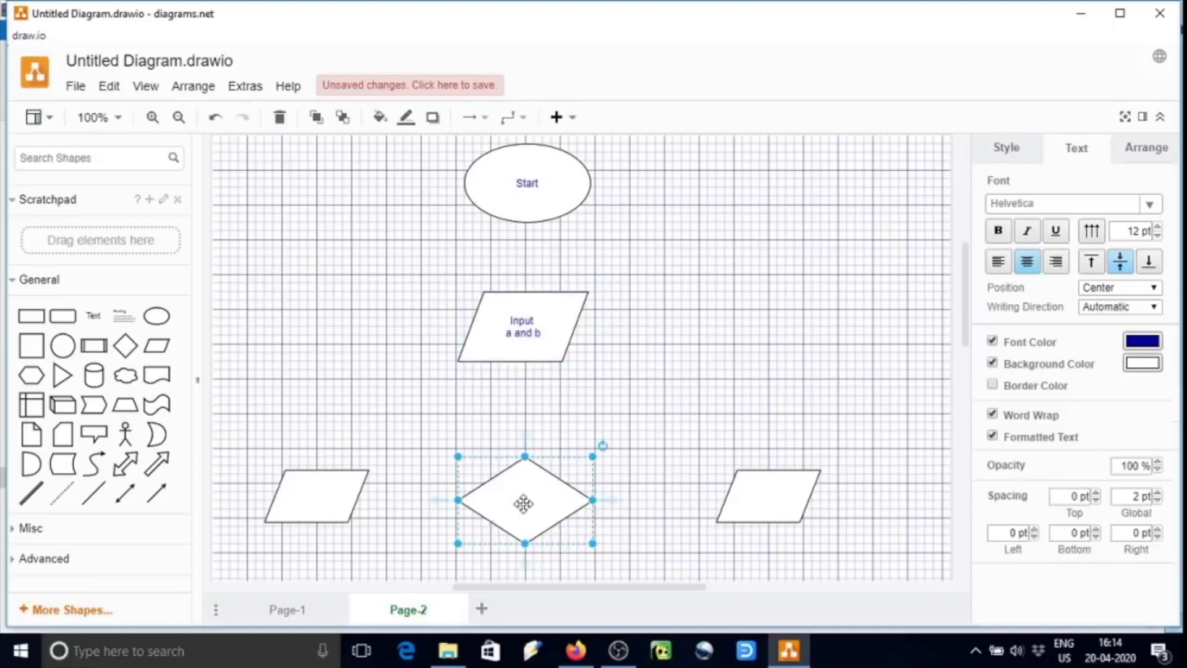
{"action": "double_click", "coordinate": [525, 508]}
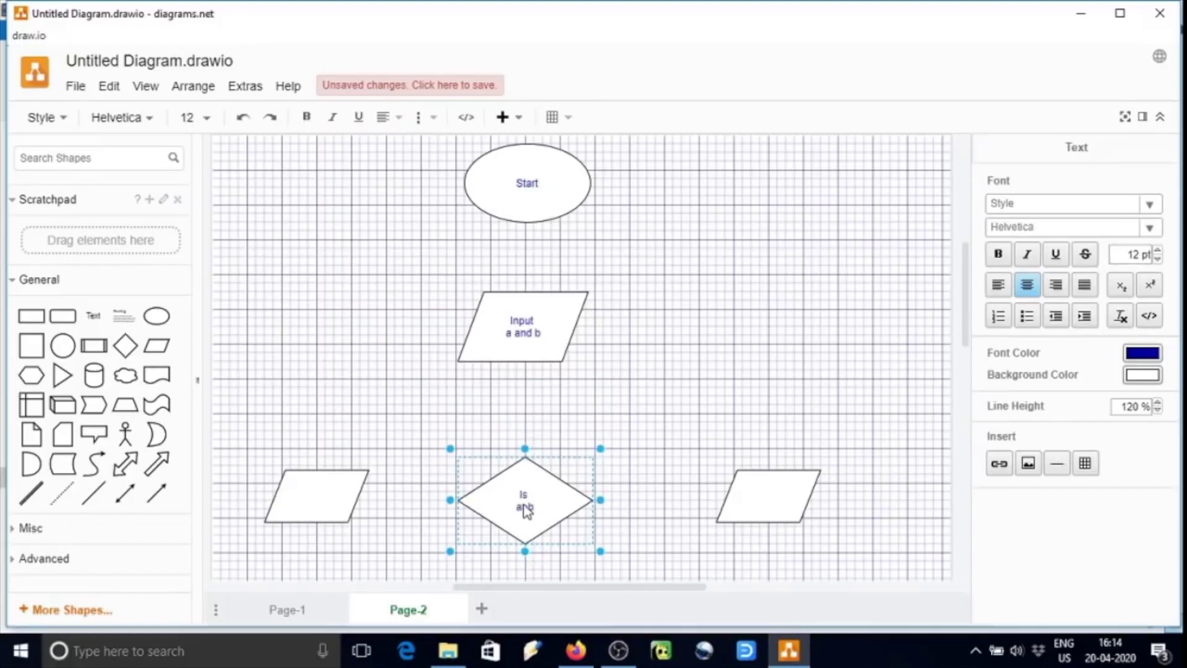
{"action": "left_click", "coordinate": [317, 504]}
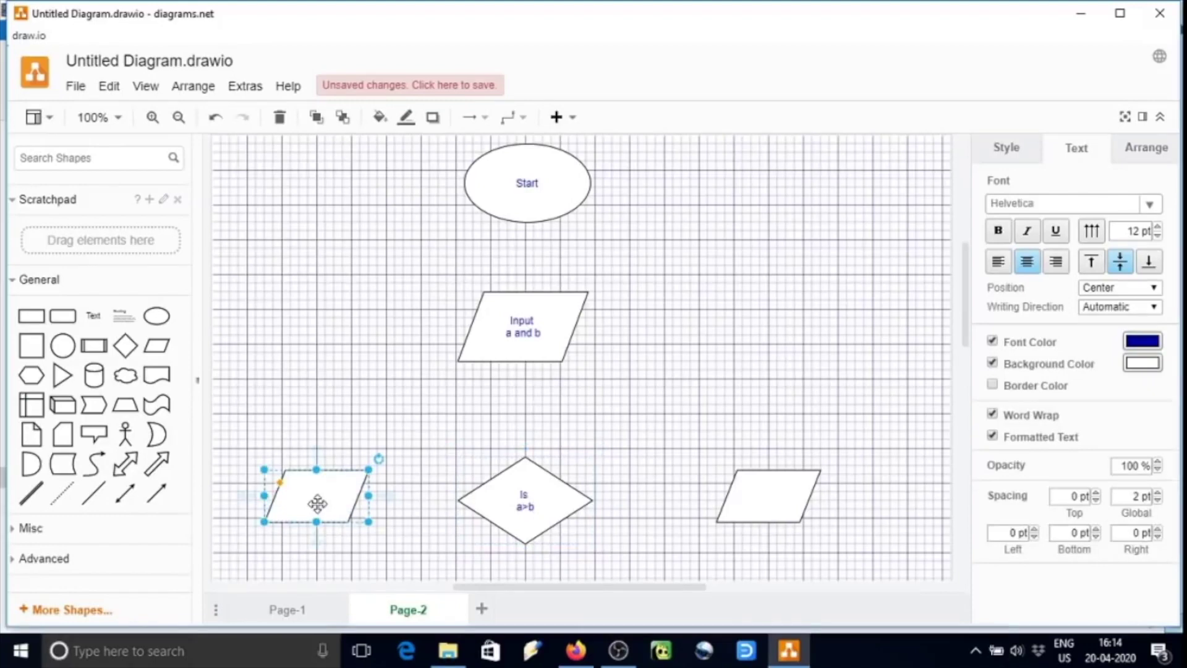
{"action": "double_click", "coordinate": [317, 504]}
{"action": "type", "text": "P"}
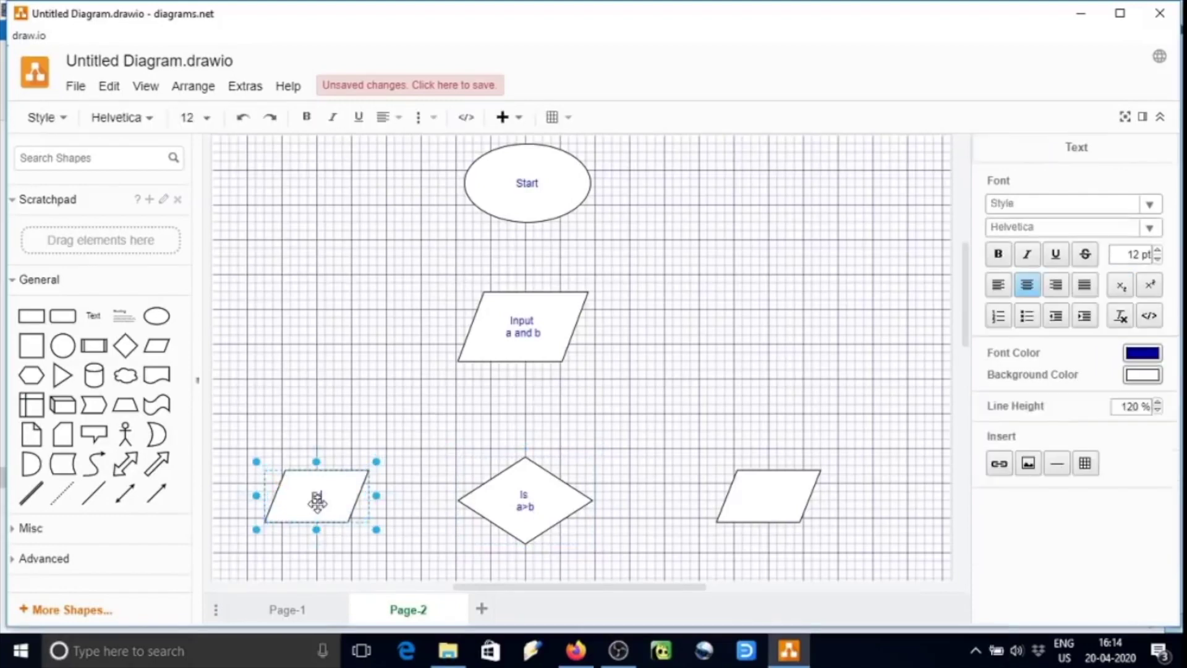
{"action": "type", "text": "rint a"}
{"action": "left_click", "coordinate": [754, 508]}
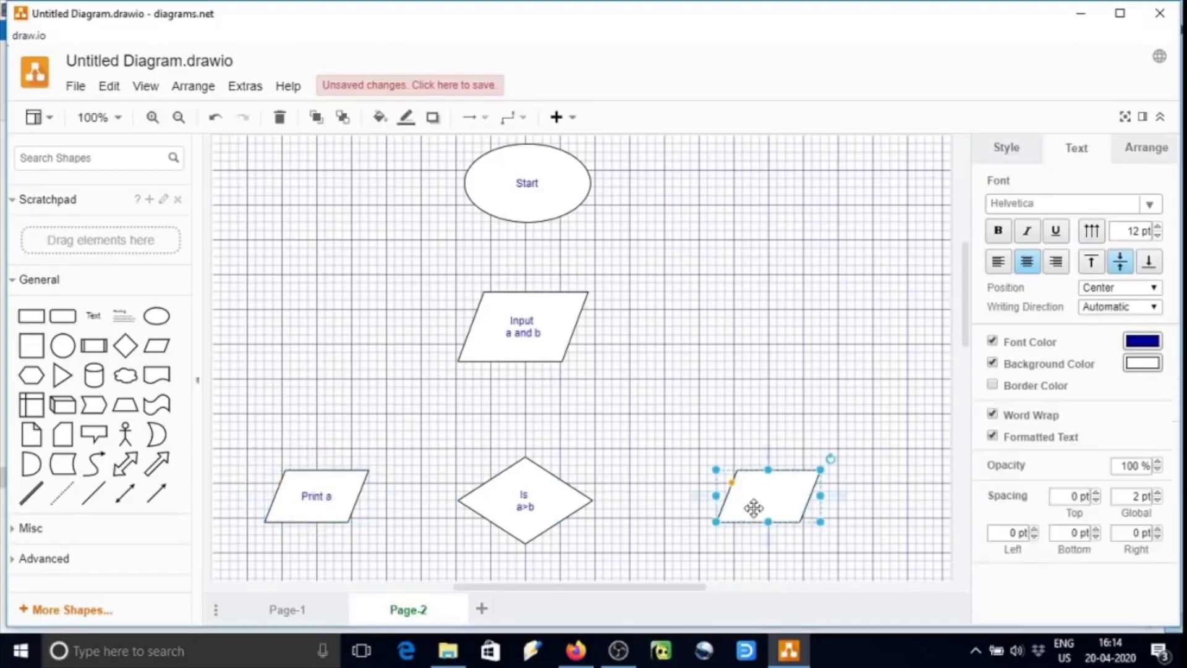
{"action": "type", "text": "Print b"}
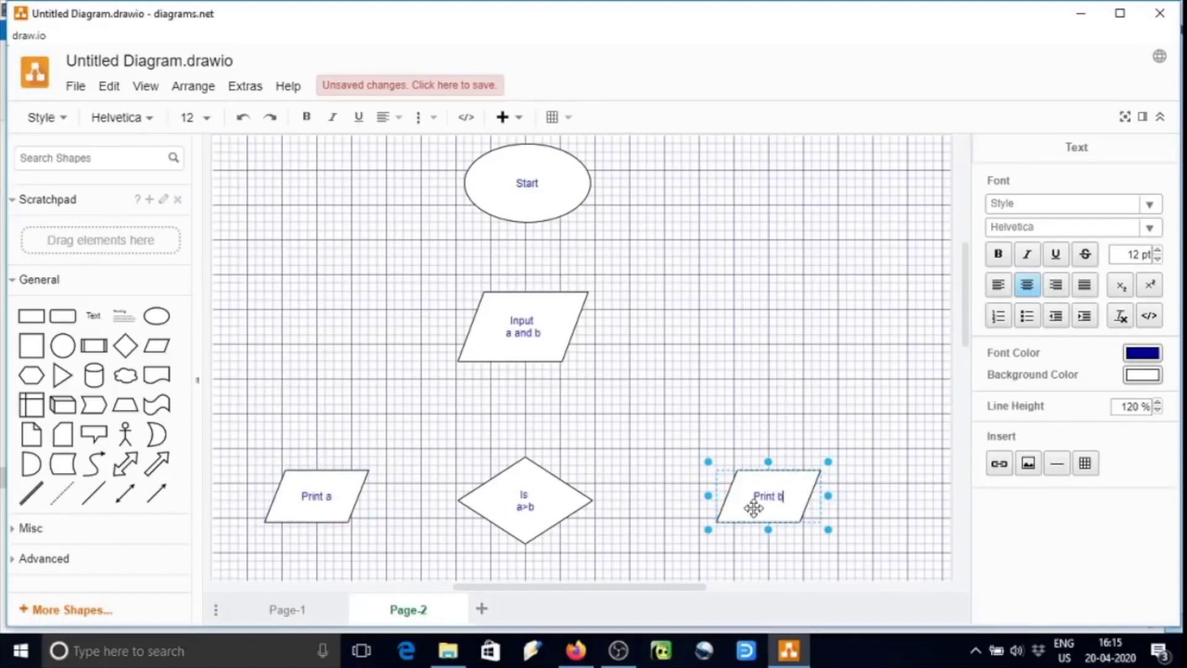
Type 'End' into the closing ellipse below the diamond and review the labelled chart
{"action": "scroll", "coordinate": [710, 527], "scroll_direction": "down", "scroll_amount": 5}
{"action": "left_click", "coordinate": [515, 336]}
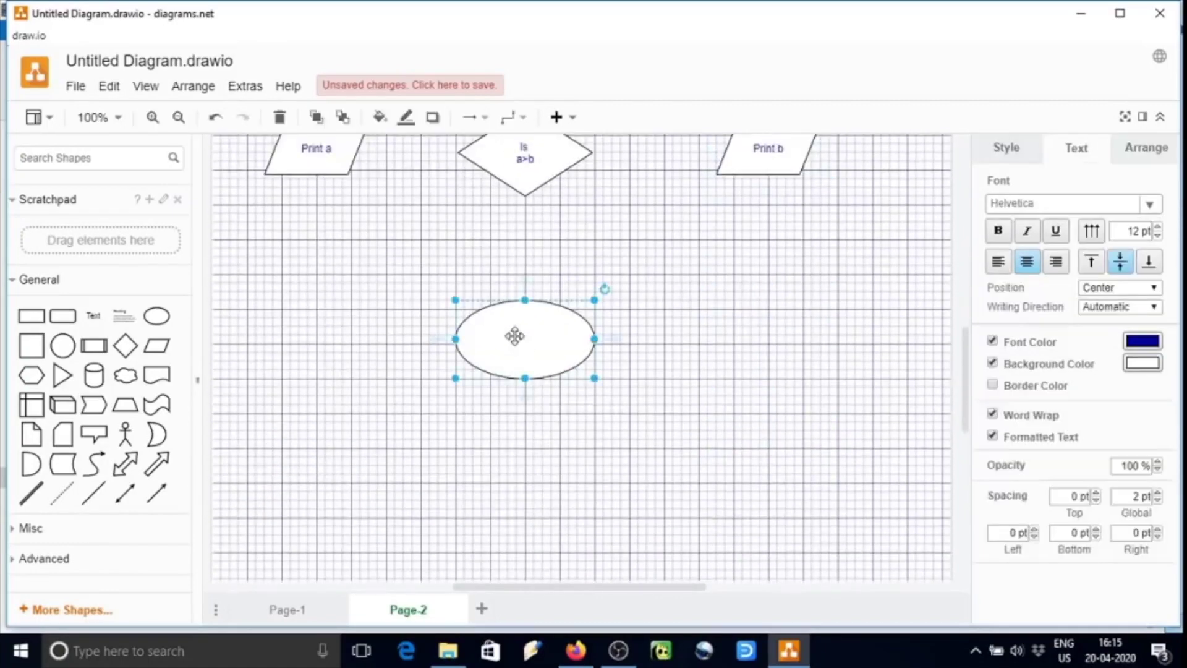
{"action": "double_click", "coordinate": [515, 337]}
{"action": "type", "text": "End"}
{"action": "left_click", "coordinate": [675, 468]}
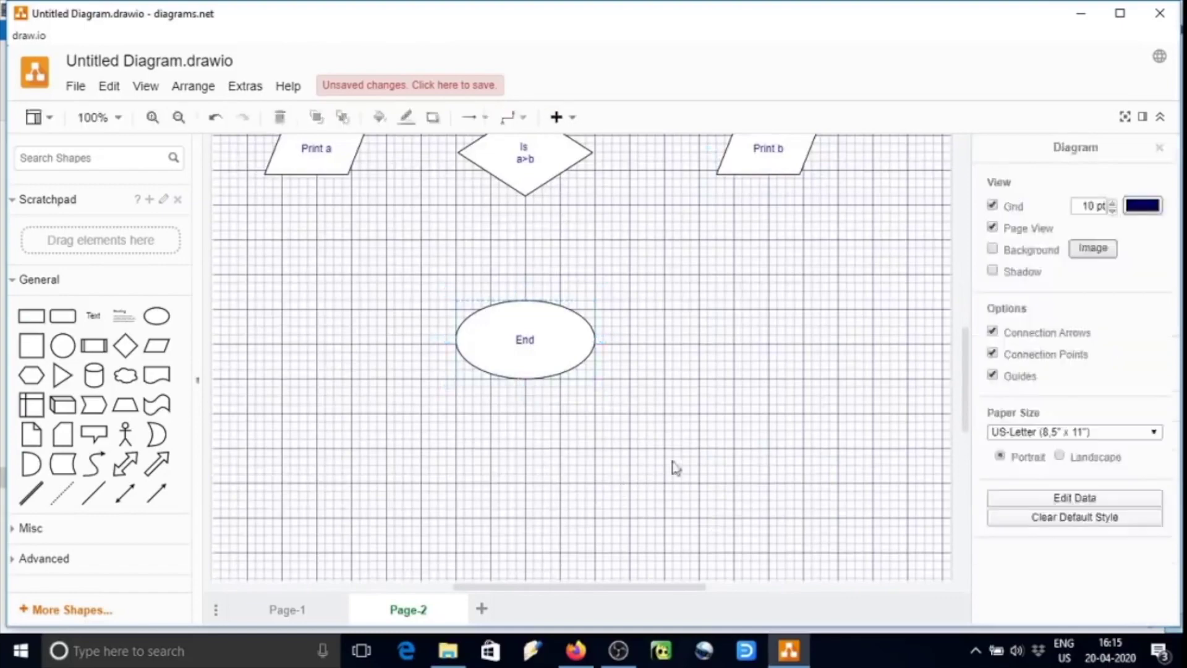
{"action": "scroll", "coordinate": [716, 449], "scroll_direction": "up", "scroll_amount": 5}
{"action": "scroll", "coordinate": [690, 427], "scroll_direction": "down", "scroll_amount": 1}
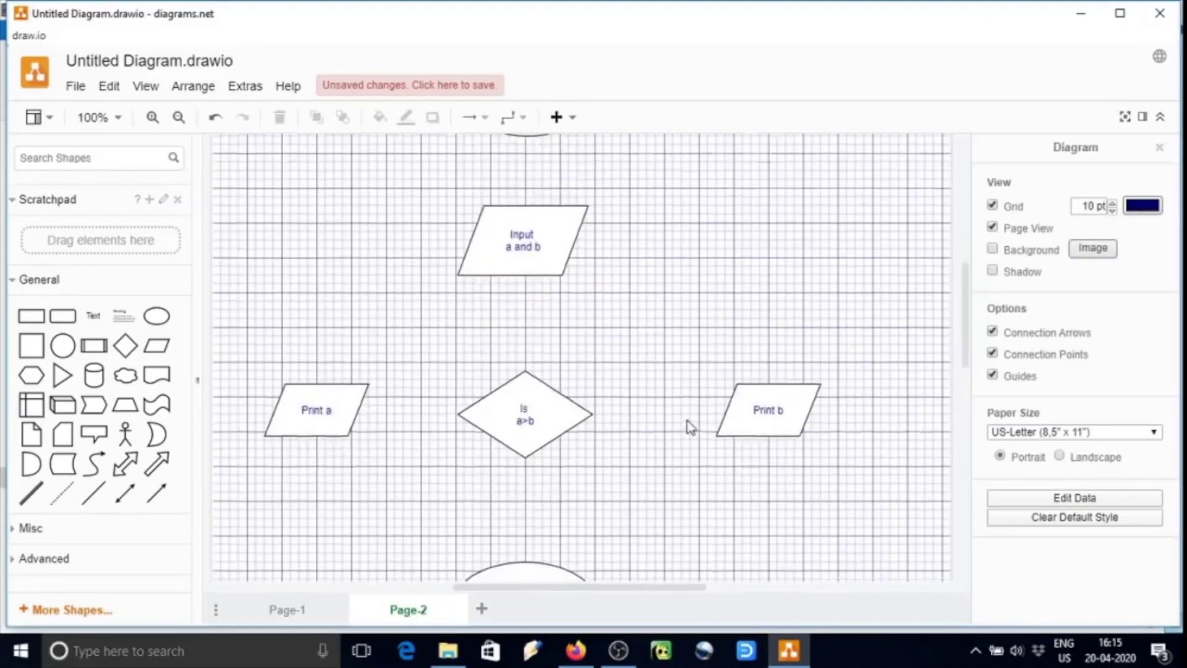
{"action": "scroll", "coordinate": [631, 358], "scroll_direction": "up", "scroll_amount": 1}
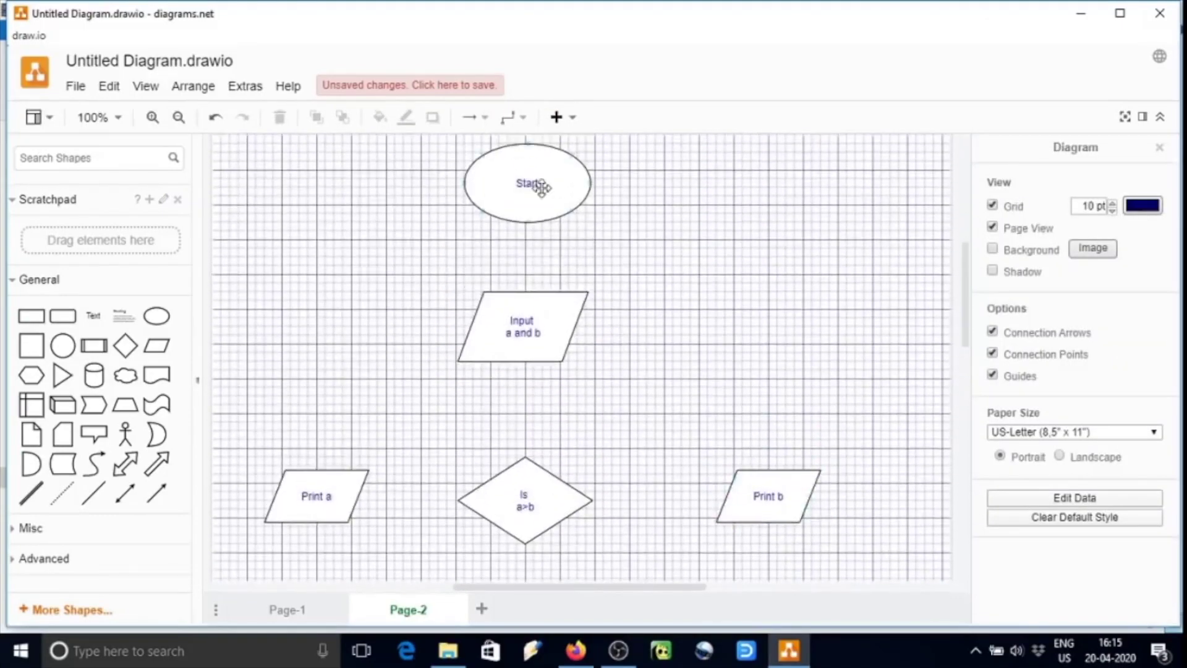
{"action": "scroll", "coordinate": [589, 416], "scroll_direction": "down", "scroll_amount": 5}
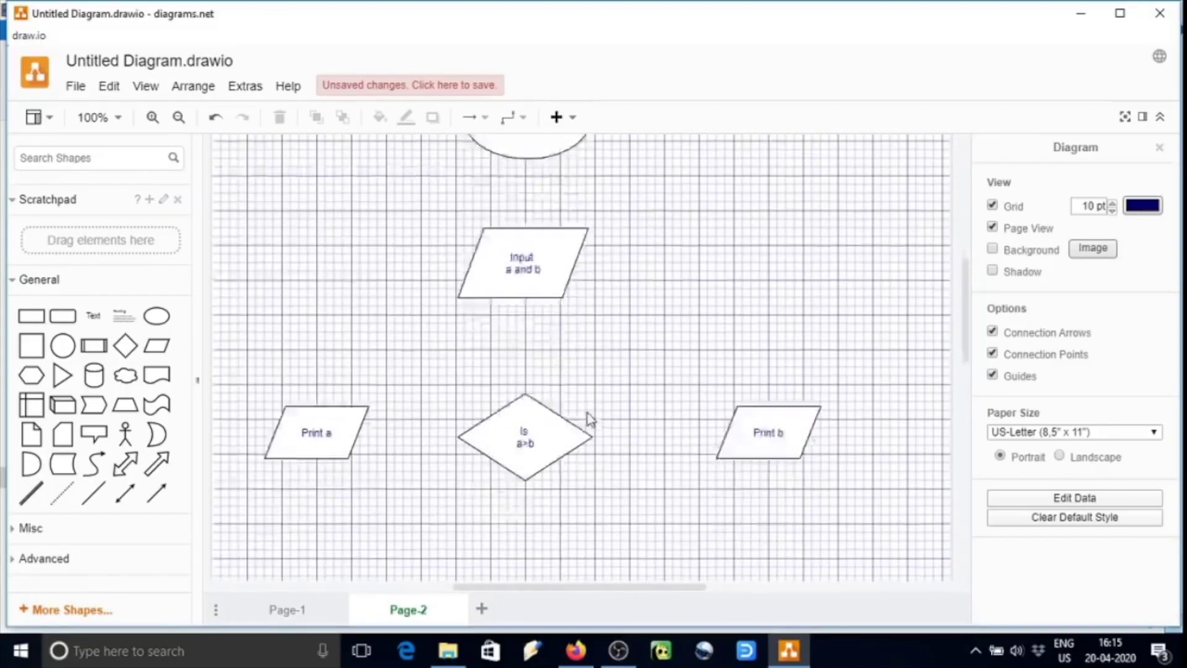
{"action": "scroll", "coordinate": [589, 416], "scroll_direction": "up", "scroll_amount": 2}
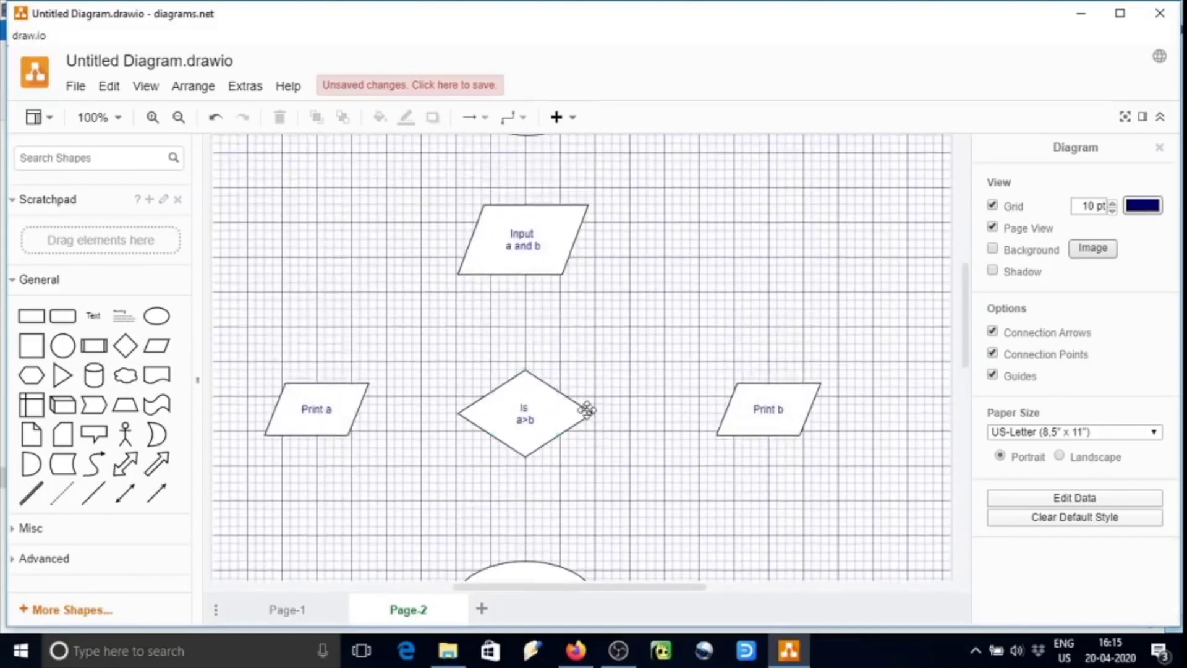
{"action": "scroll", "coordinate": [589, 416], "scroll_direction": "up", "scroll_amount": 3}
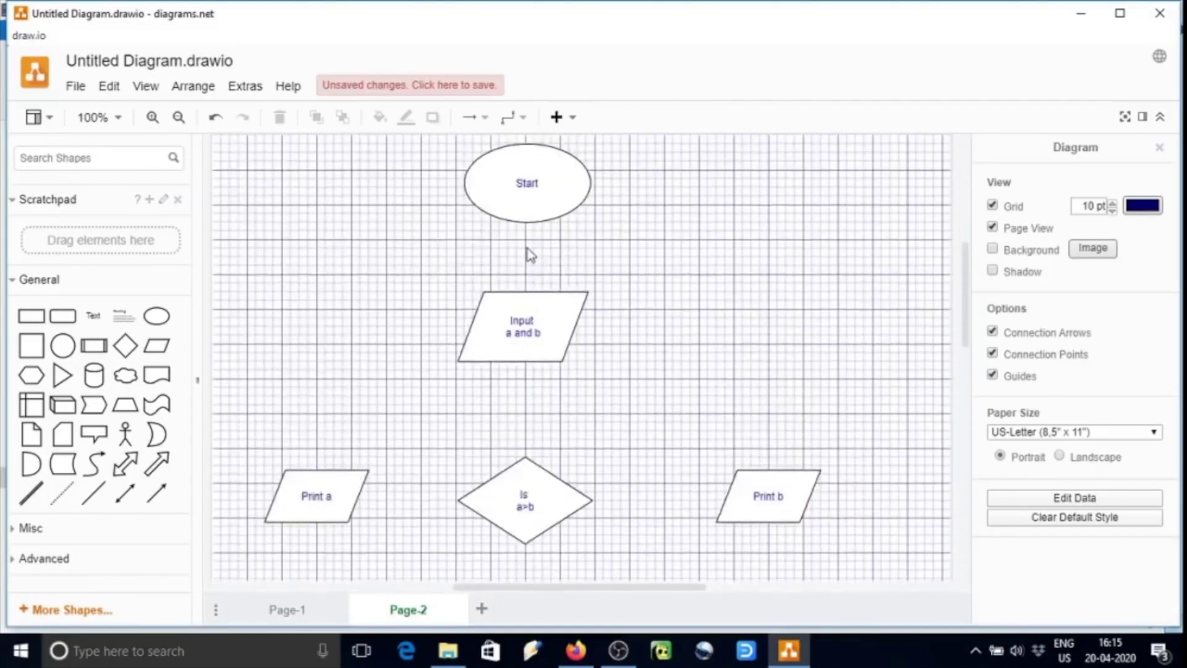
Draw arrows from Start down to Input and from Input down to the diamond
{"action": "left_click", "coordinate": [529, 196]}
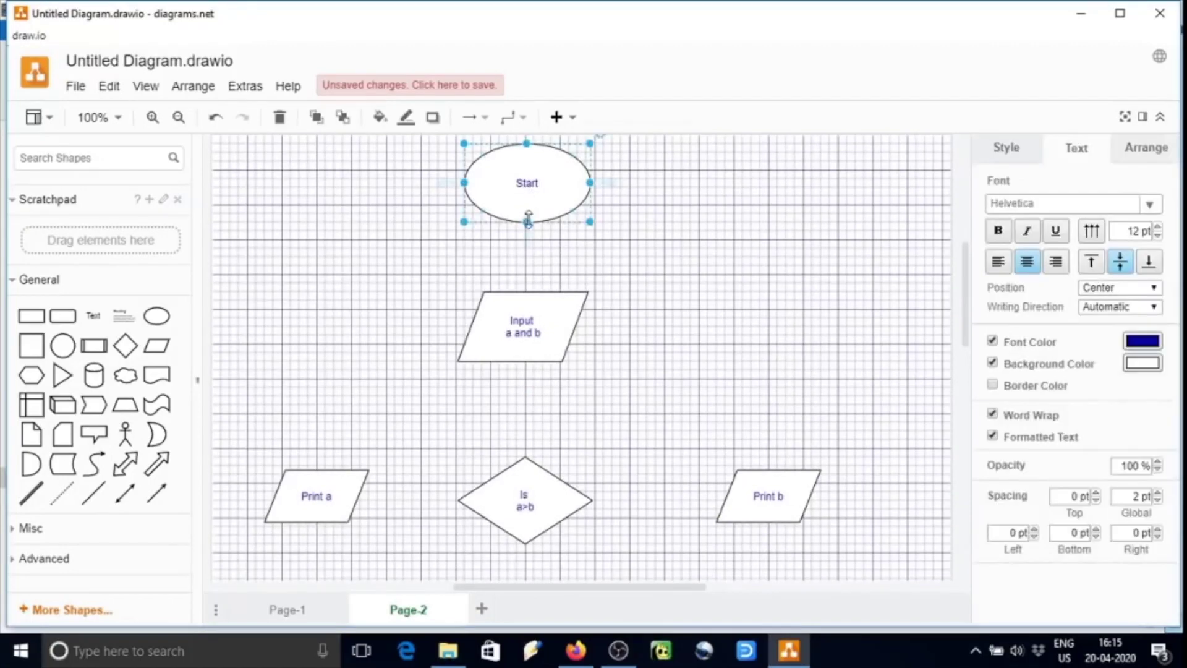
{"action": "left_click_drag", "start_coordinate": [528, 219], "coordinate": [536, 311]}
{"action": "left_click", "coordinate": [643, 322]}
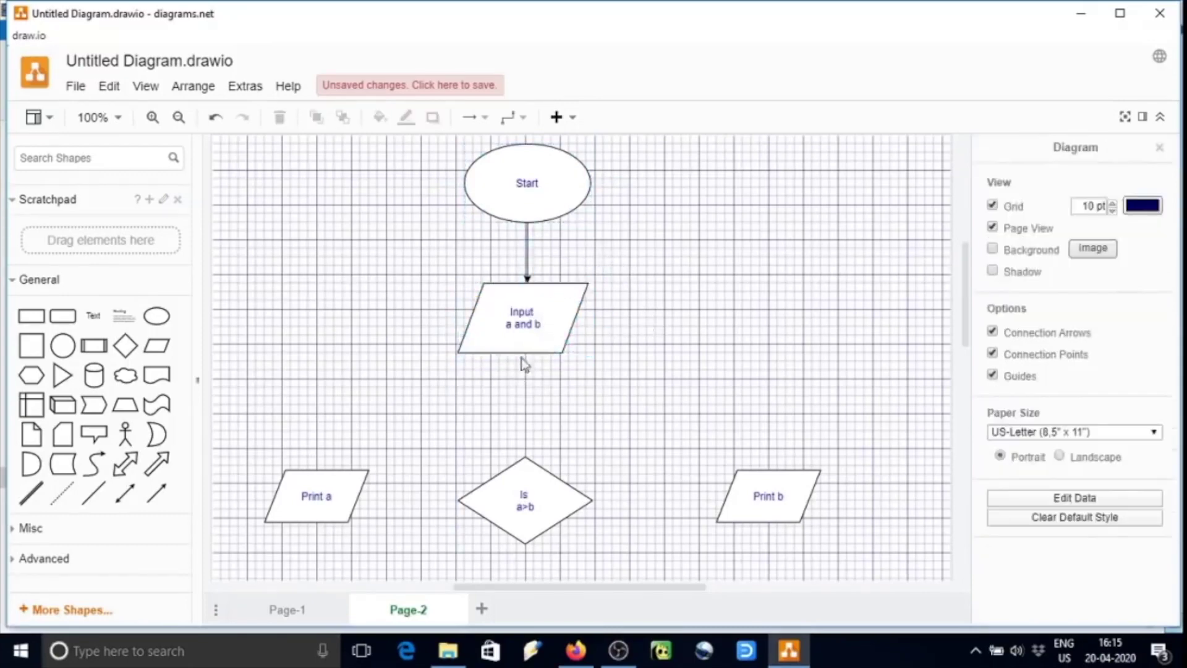
{"action": "left_click_drag", "start_coordinate": [521, 365], "coordinate": [523, 457]}
{"action": "scroll", "coordinate": [562, 466], "scroll_direction": "down", "scroll_amount": 3}
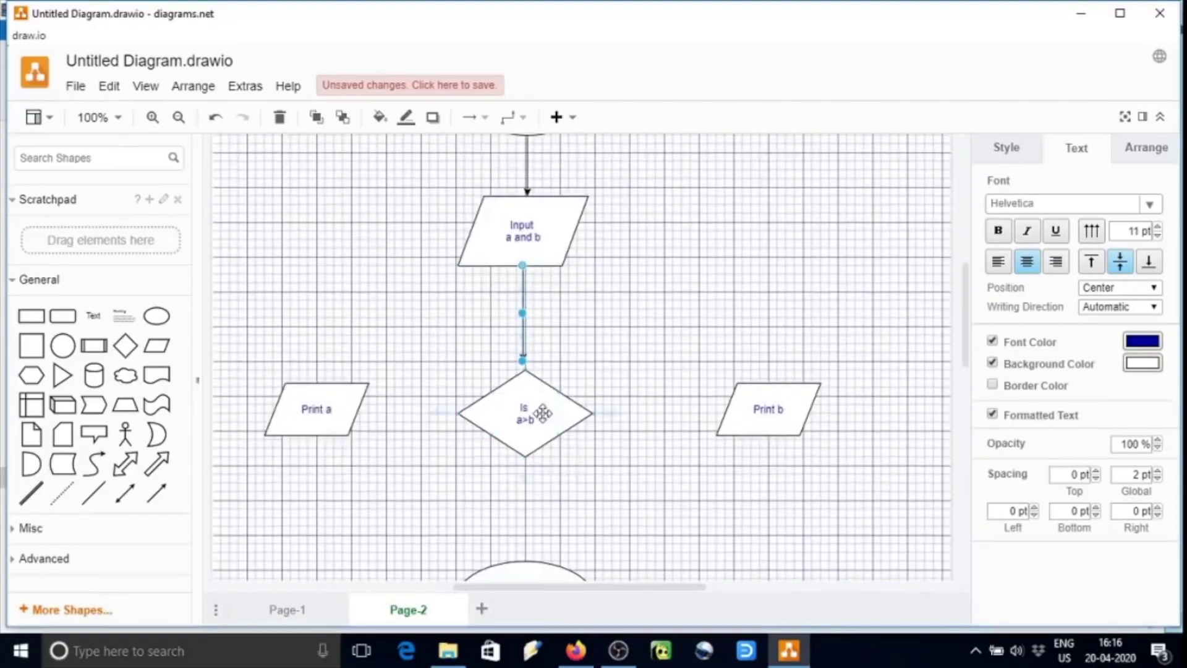
{"action": "mouse_move", "coordinate": [530, 411]}
{"action": "left_mouse_down"}
{"action": "mouse_move", "coordinate": [544, 415]}
{"action": "mouse_move", "coordinate": [530, 398]}
{"action": "left_mouse_up"}
Connect the diamond's right side to Print b and its left side to Print a
{"action": "left_click", "coordinate": [637, 338]}
{"action": "left_click", "coordinate": [533, 400]}
{"action": "left_click", "coordinate": [633, 339]}
{"action": "left_click", "coordinate": [543, 403]}
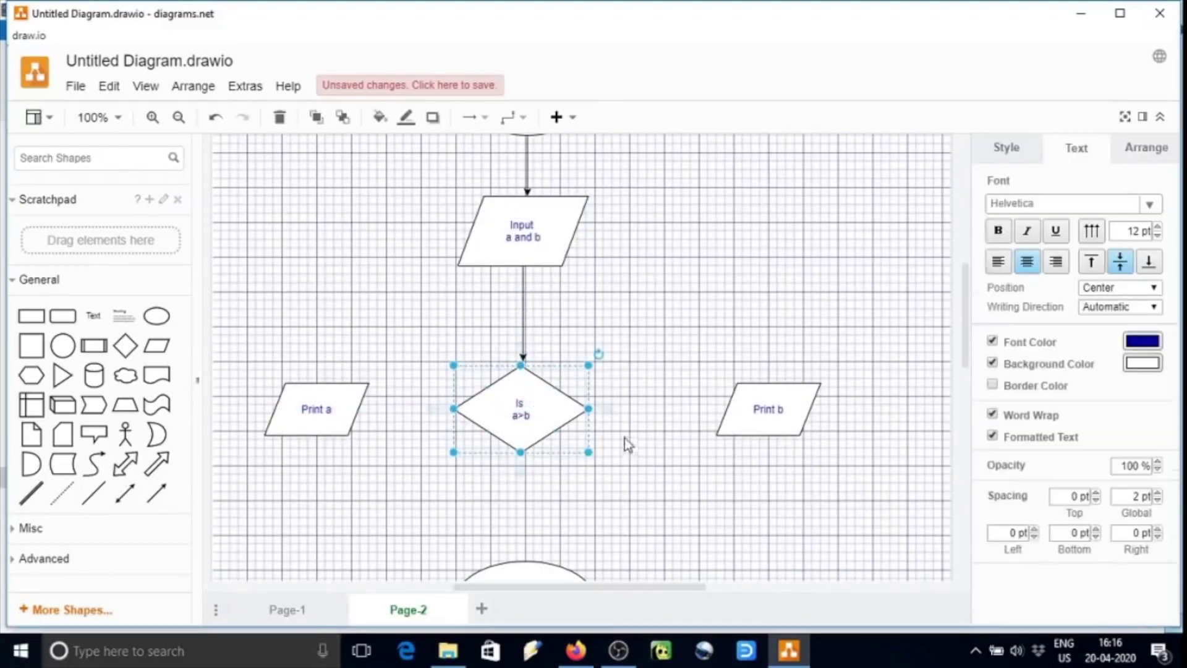
{"action": "left_click_drag", "start_coordinate": [599, 416], "coordinate": [721, 408]}
{"action": "left_click", "coordinate": [554, 483]}
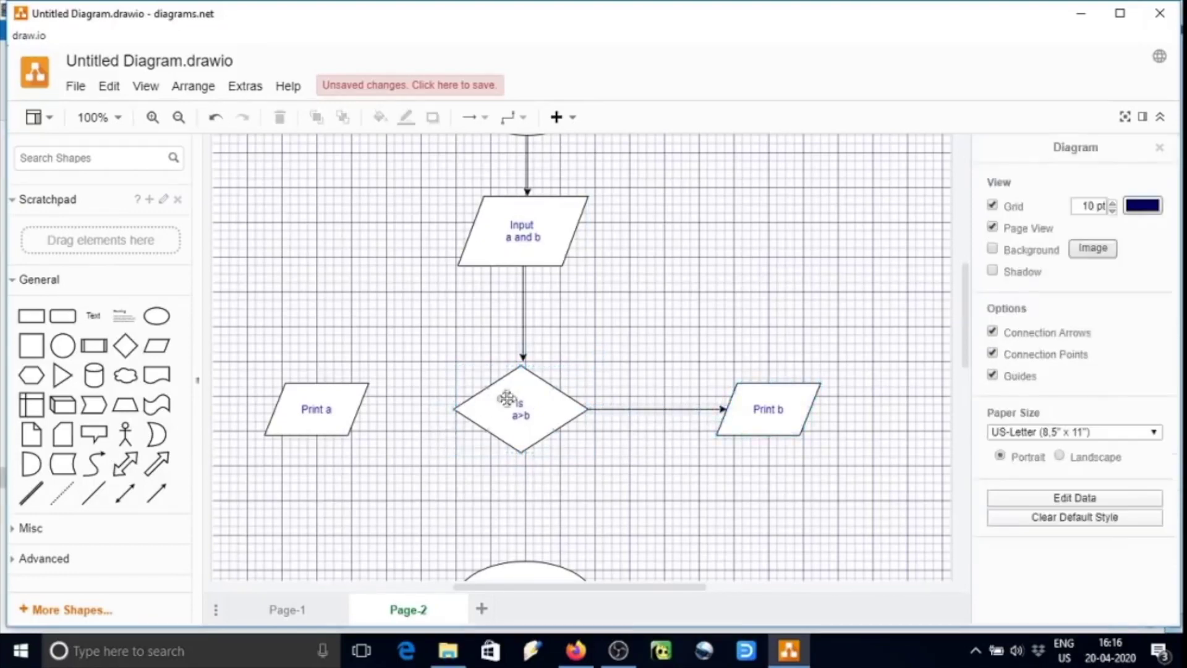
{"action": "left_click", "coordinate": [455, 426]}
{"action": "left_click_drag", "start_coordinate": [432, 411], "coordinate": [365, 413]}
{"action": "left_click", "coordinate": [451, 488]}
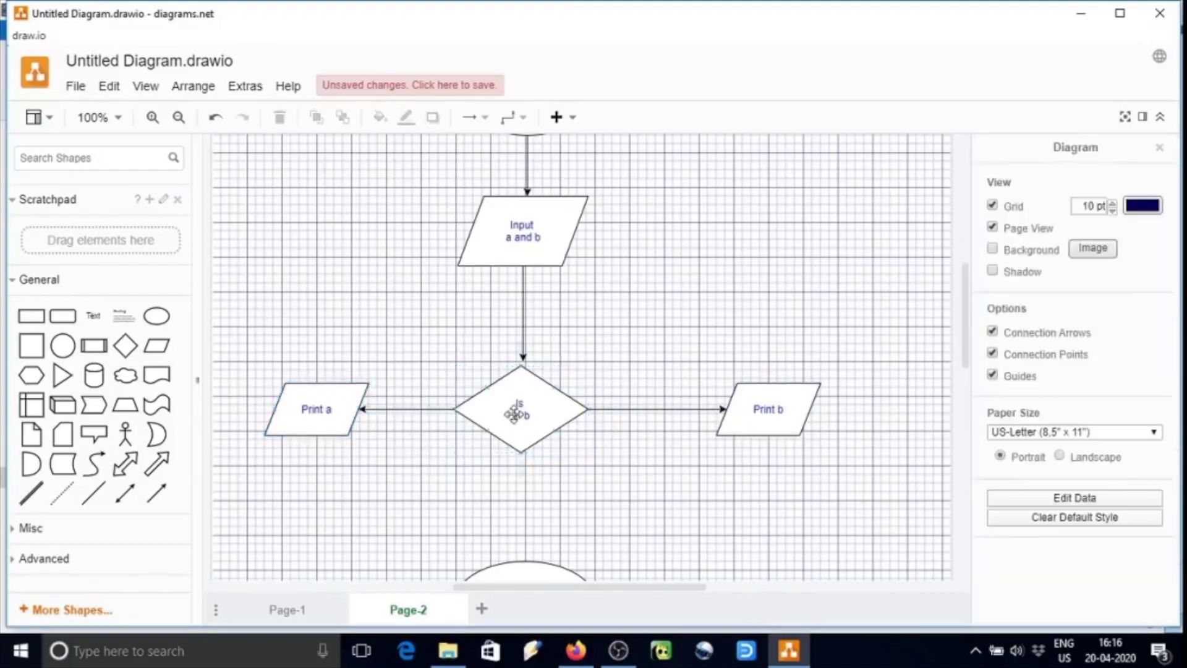
Draw an arrow from the diamond's bottom down to the End ellipse
{"action": "left_click", "coordinate": [513, 414]}
{"action": "mouse_move", "coordinate": [520, 473]}
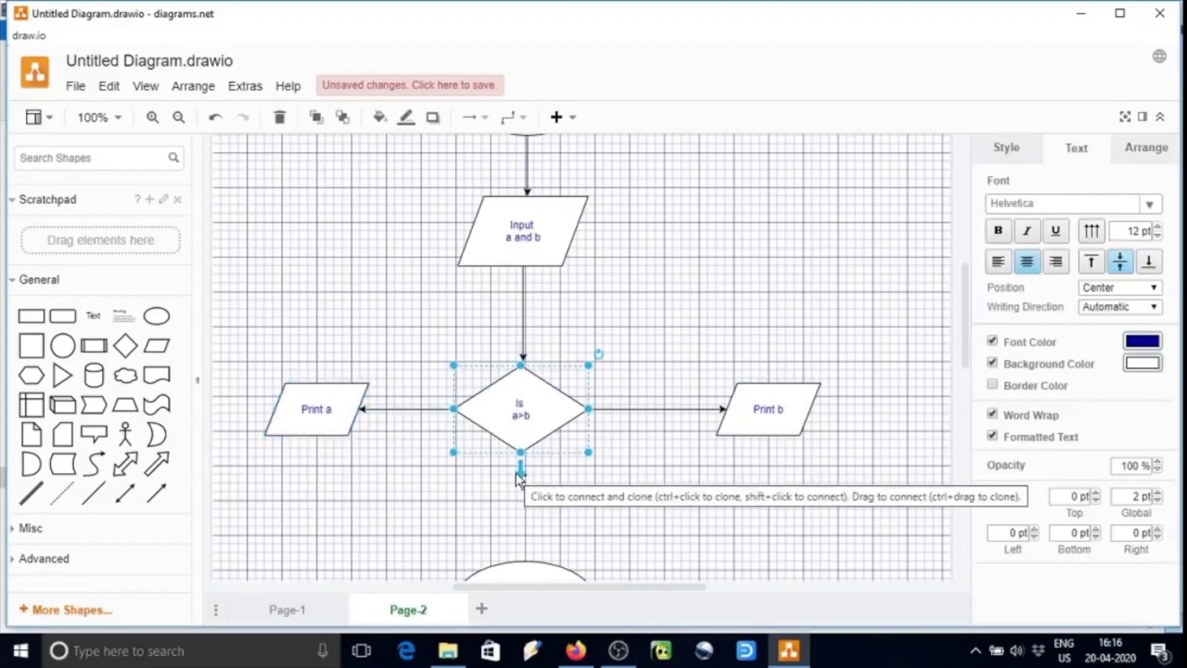
{"action": "scroll", "coordinate": [520, 479], "scroll_direction": "down", "scroll_amount": 3}
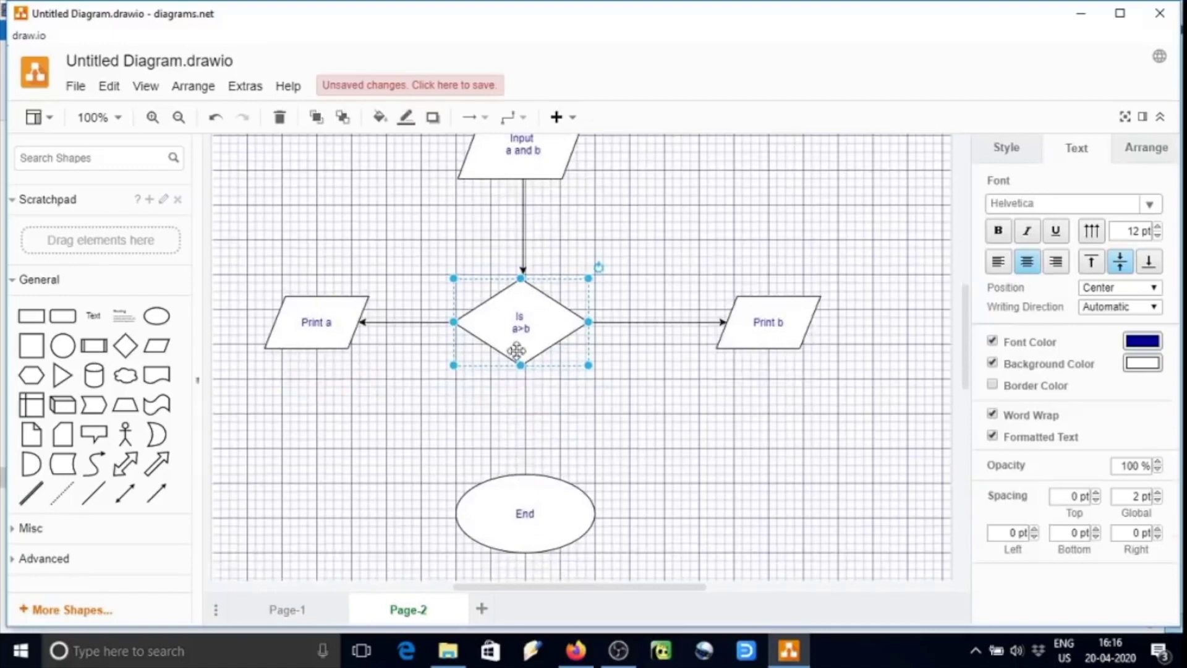
{"action": "left_click_drag", "start_coordinate": [522, 387], "coordinate": [519, 473]}
{"action": "left_click", "coordinate": [588, 459]}
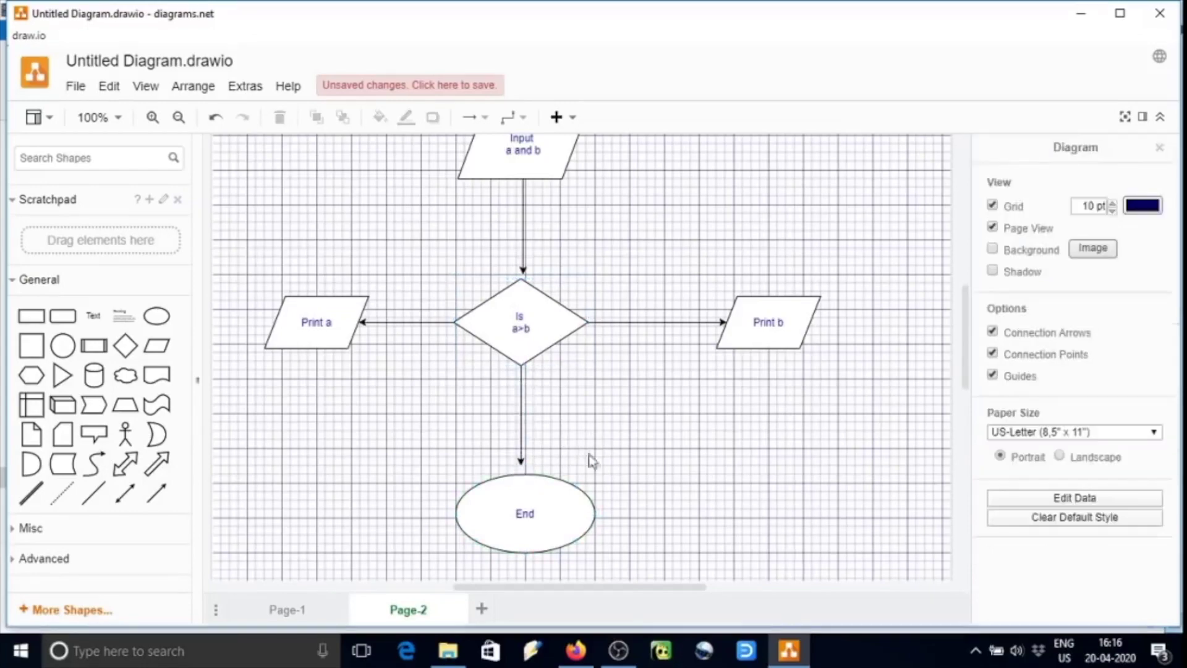
{"action": "left_click", "coordinate": [535, 500]}
{"action": "left_click", "coordinate": [651, 455]}
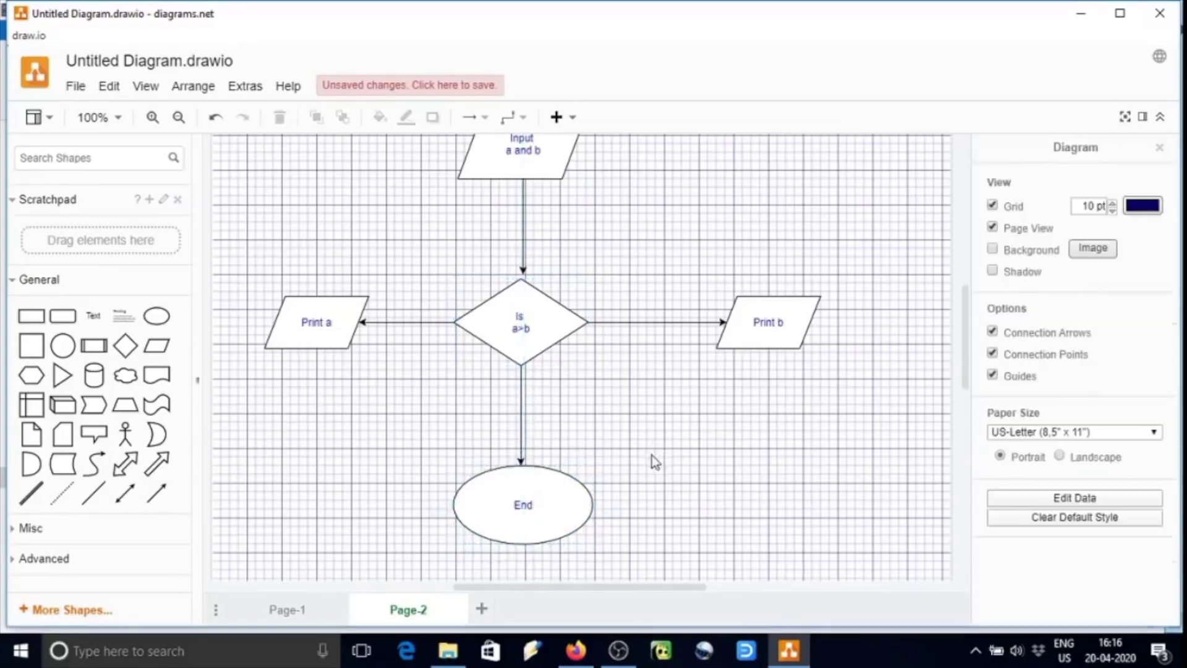
{"action": "scroll", "coordinate": [652, 458], "scroll_direction": "up", "scroll_amount": 3}
{"action": "scroll", "coordinate": [646, 458], "scroll_direction": "up", "scroll_amount": 5}
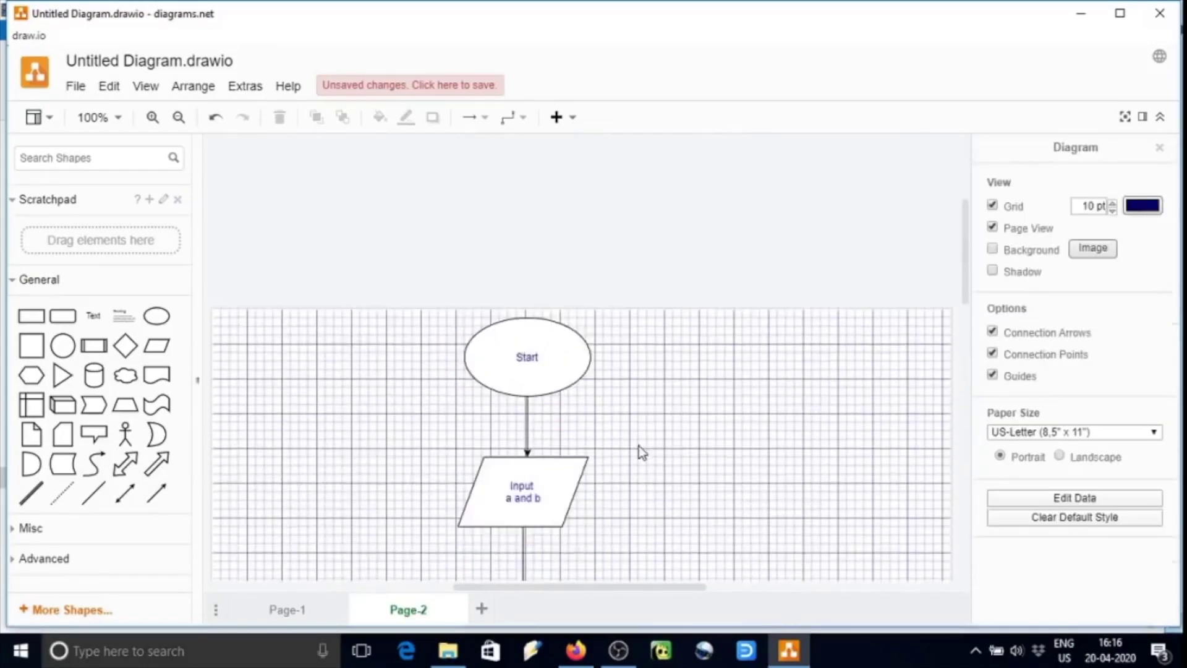
{"action": "scroll", "coordinate": [639, 446], "scroll_direction": "down", "scroll_amount": 3}
Fill Start pink with a red outline and the Input shape light blue
{"action": "left_click", "coordinate": [557, 189]}
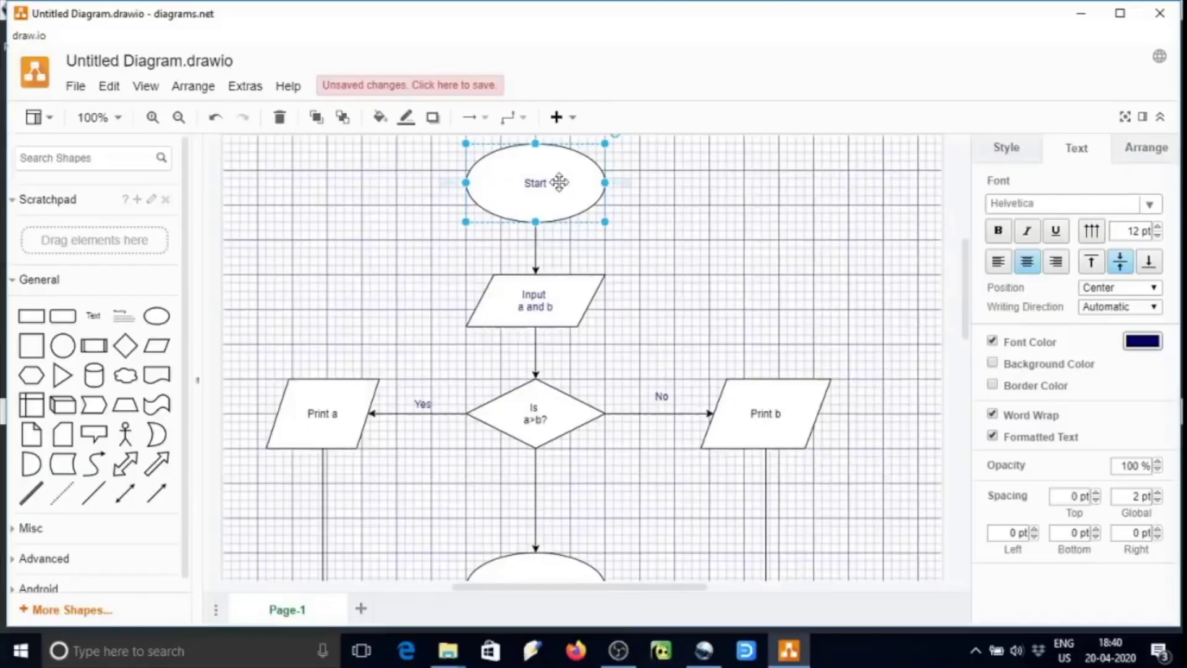
{"action": "left_click", "coordinate": [1006, 156]}
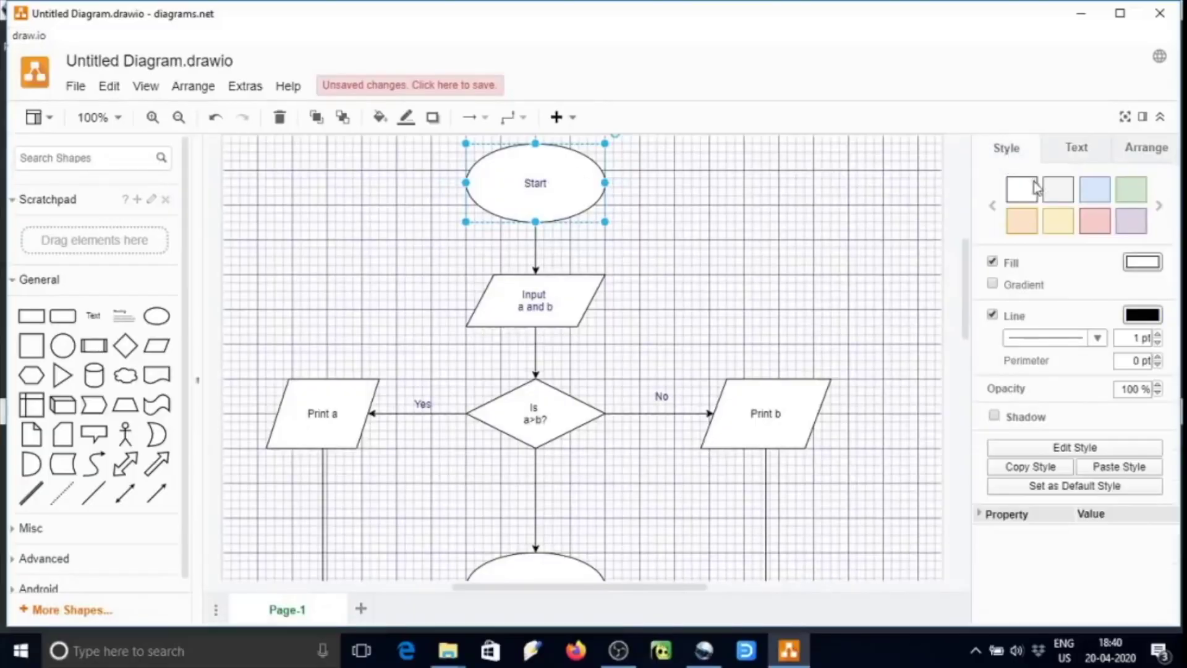
{"action": "left_click", "coordinate": [1110, 225]}
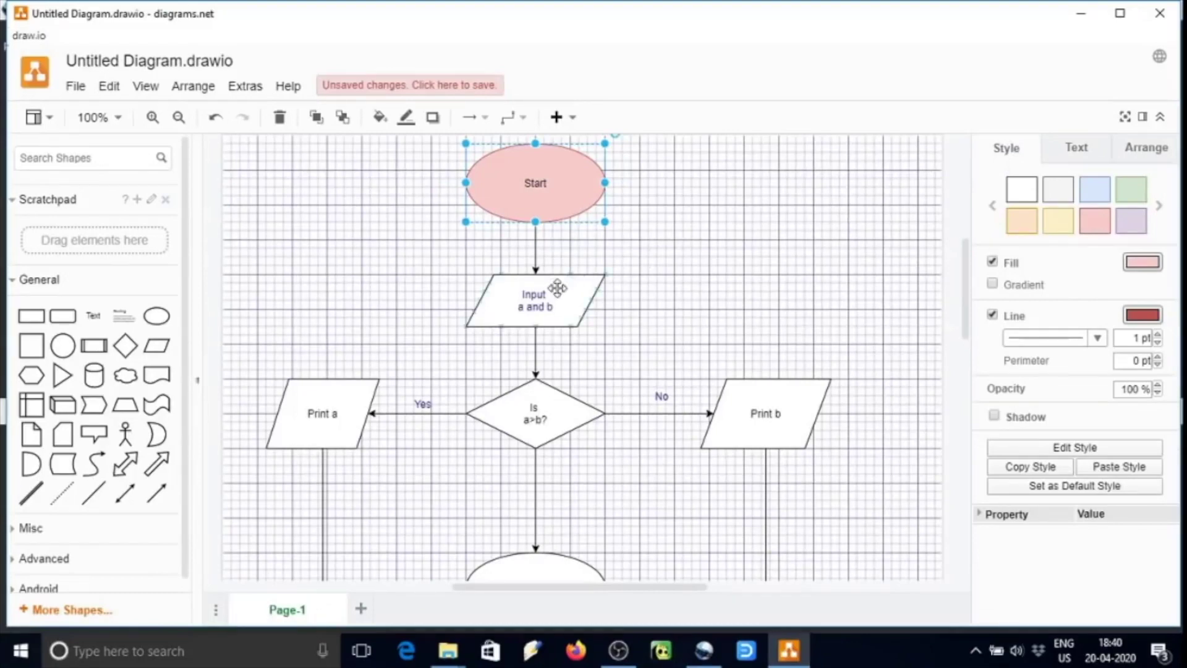
{"action": "left_click", "coordinate": [553, 285]}
{"action": "left_click", "coordinate": [1102, 197]}
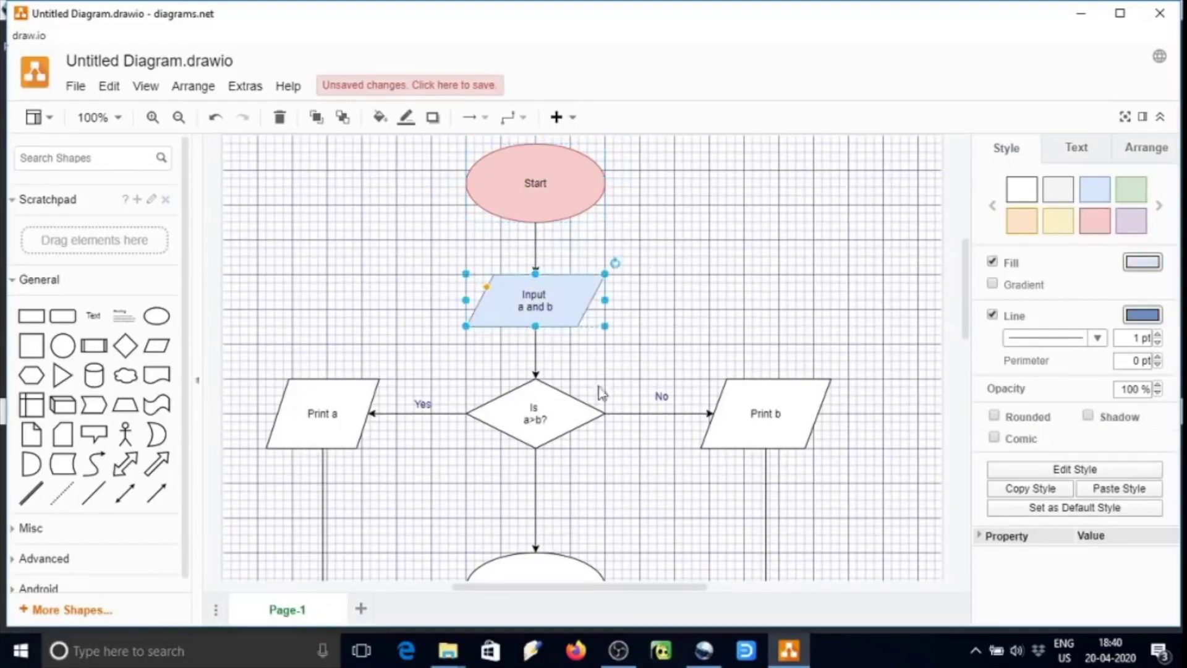
Fill the Is a>b? diamond light green and Print b light purple
{"action": "left_click", "coordinate": [550, 411]}
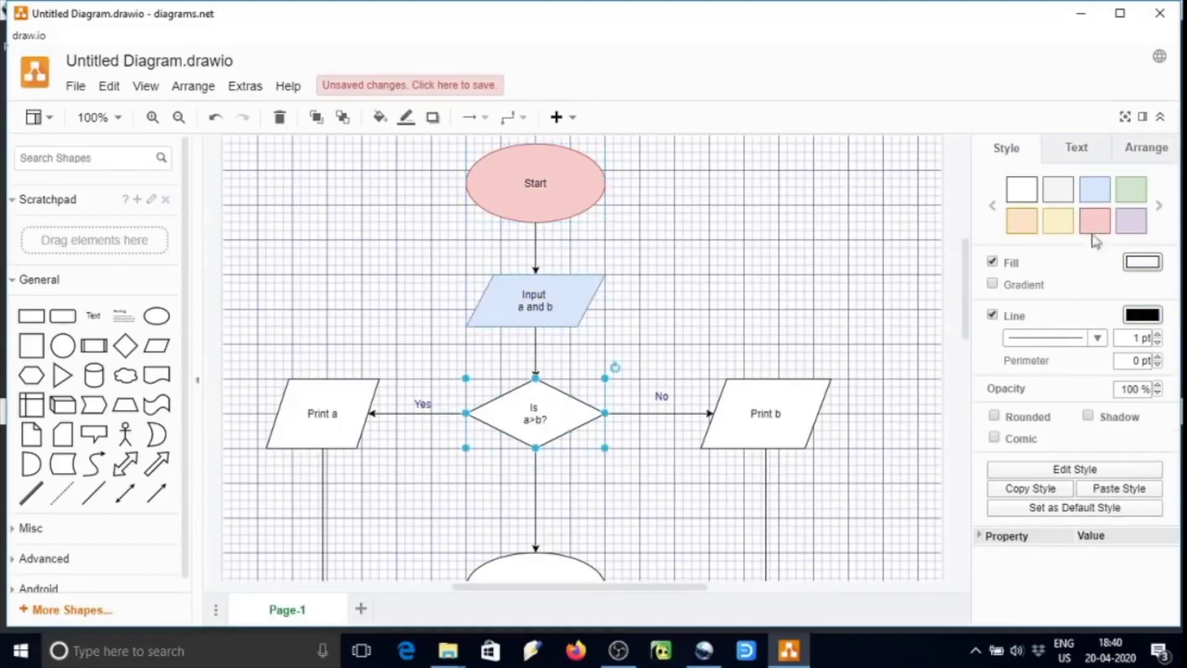
{"action": "left_click", "coordinate": [1135, 192]}
{"action": "left_click", "coordinate": [778, 407]}
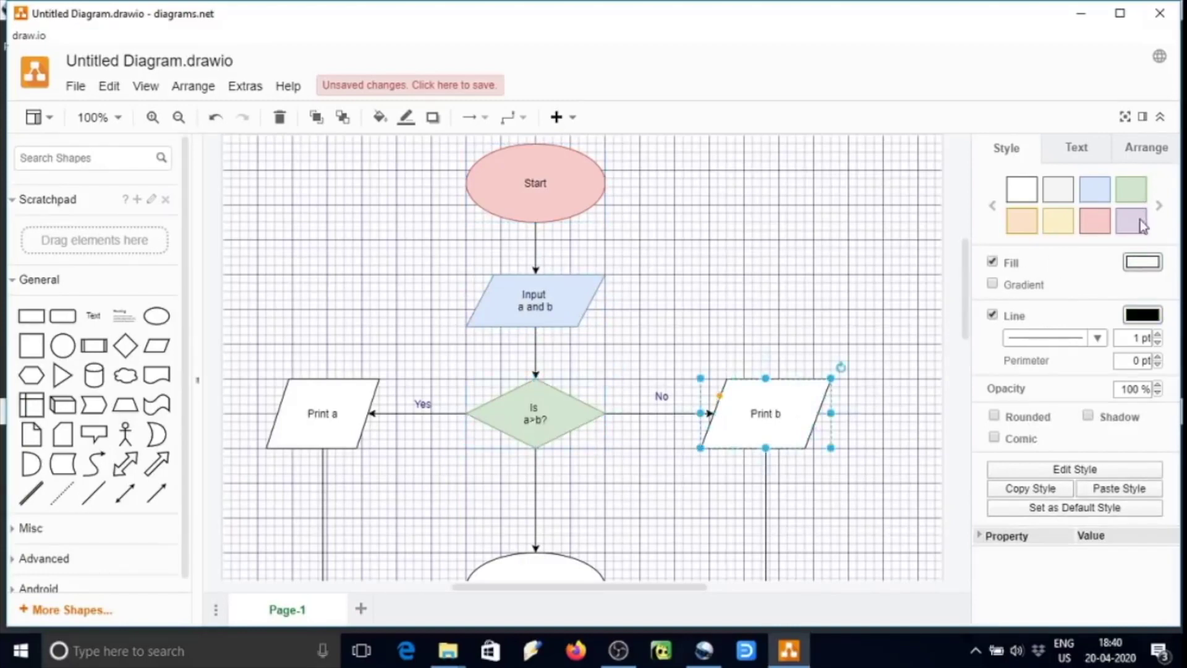
{"action": "left_click", "coordinate": [1141, 224]}
{"action": "scroll", "coordinate": [529, 529], "scroll_direction": "down", "scroll_amount": 5}
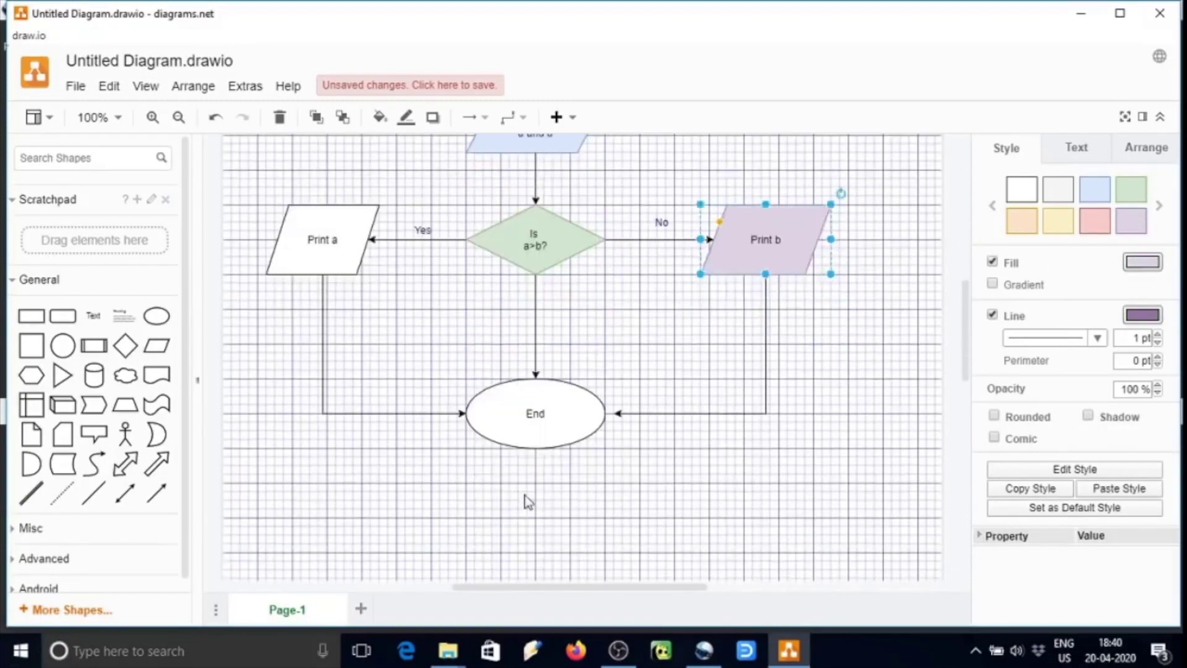
{"action": "left_click", "coordinate": [525, 498]}
Fill the End ellipse magenta from the darker presets and Print a green
{"action": "left_click", "coordinate": [532, 417]}
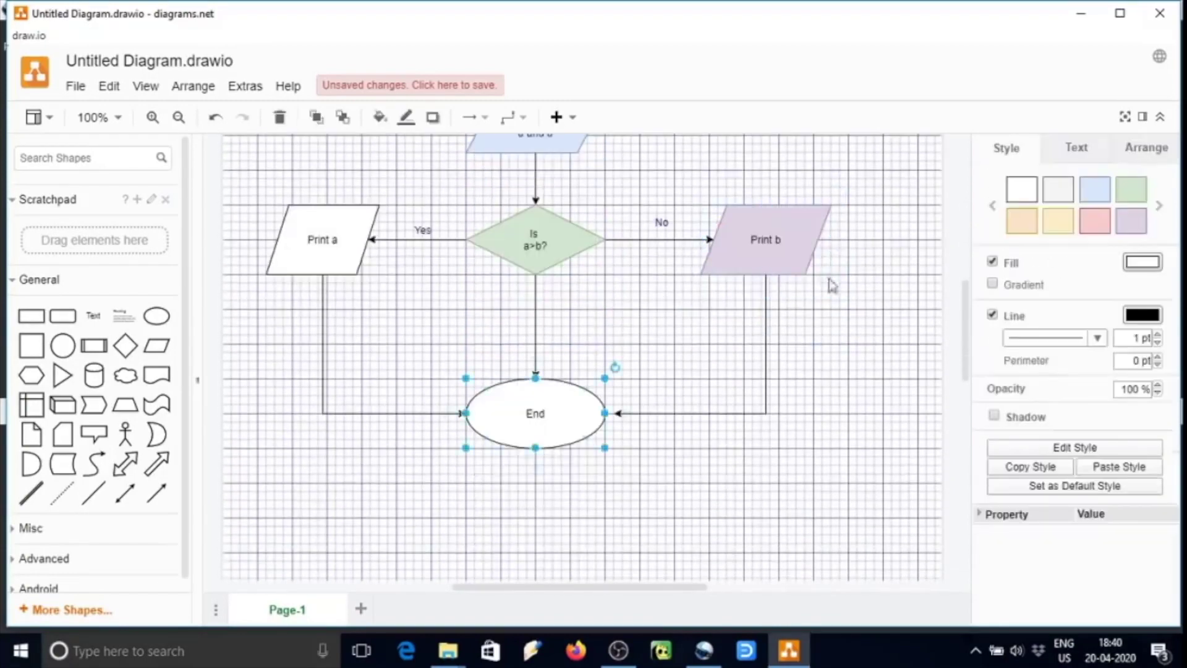
{"action": "left_click", "coordinate": [1158, 206]}
{"action": "left_click", "coordinate": [1094, 227]}
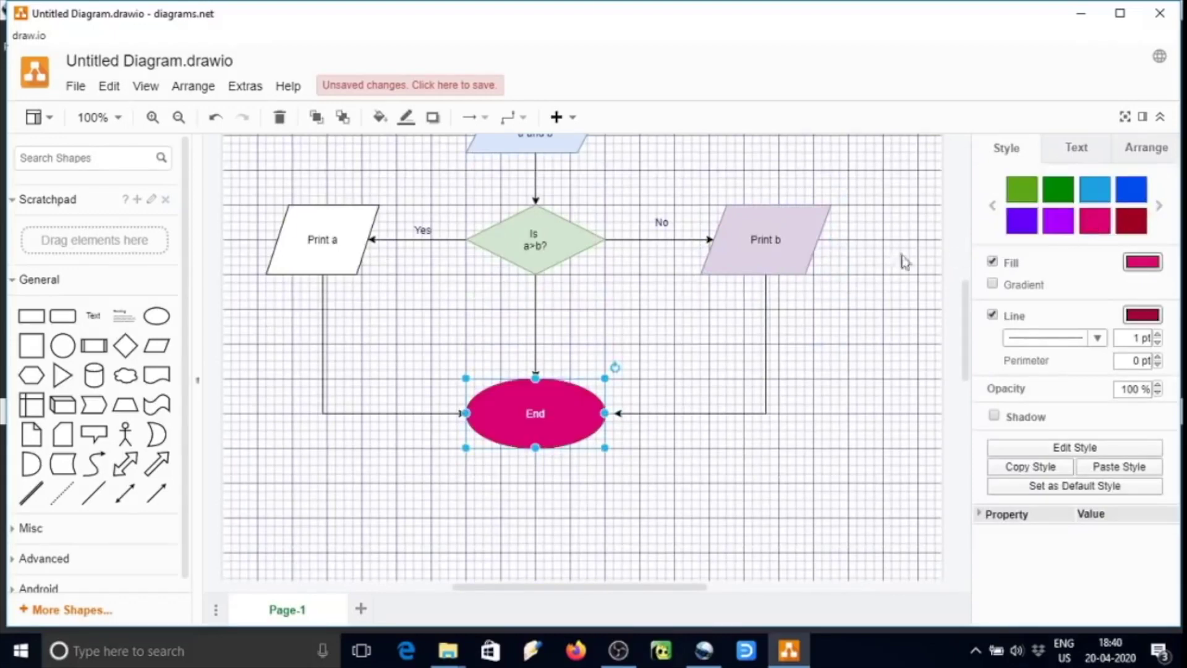
{"action": "left_click", "coordinate": [338, 246]}
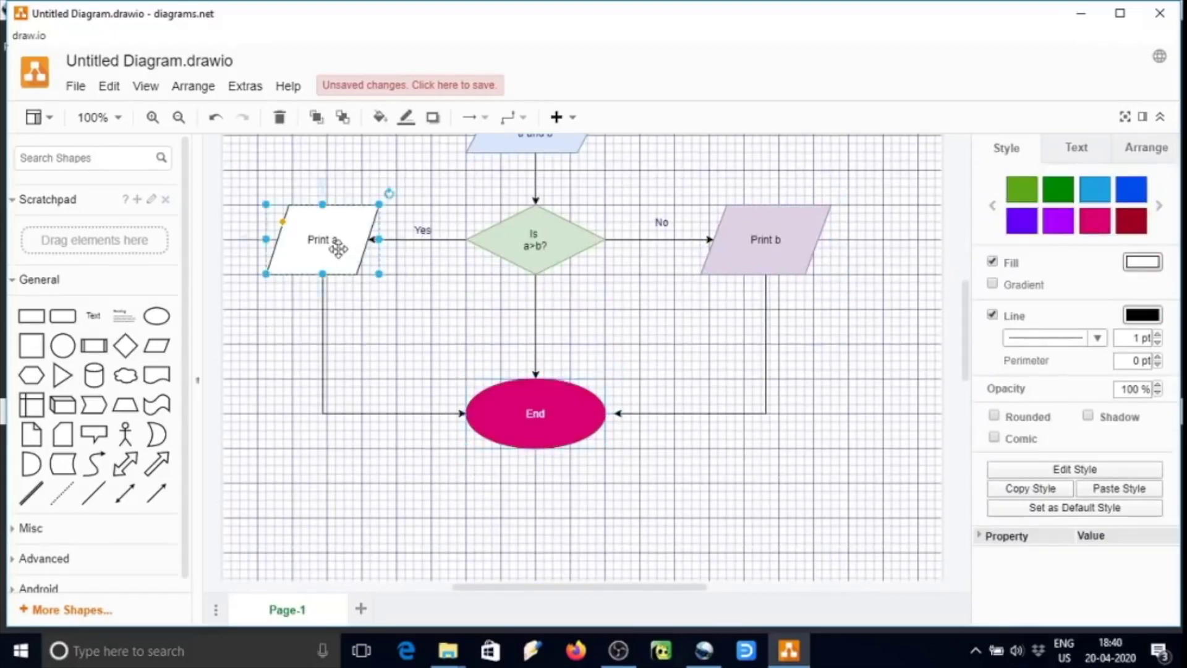
{"action": "left_click", "coordinate": [1023, 199]}
{"action": "left_click", "coordinate": [848, 418]}
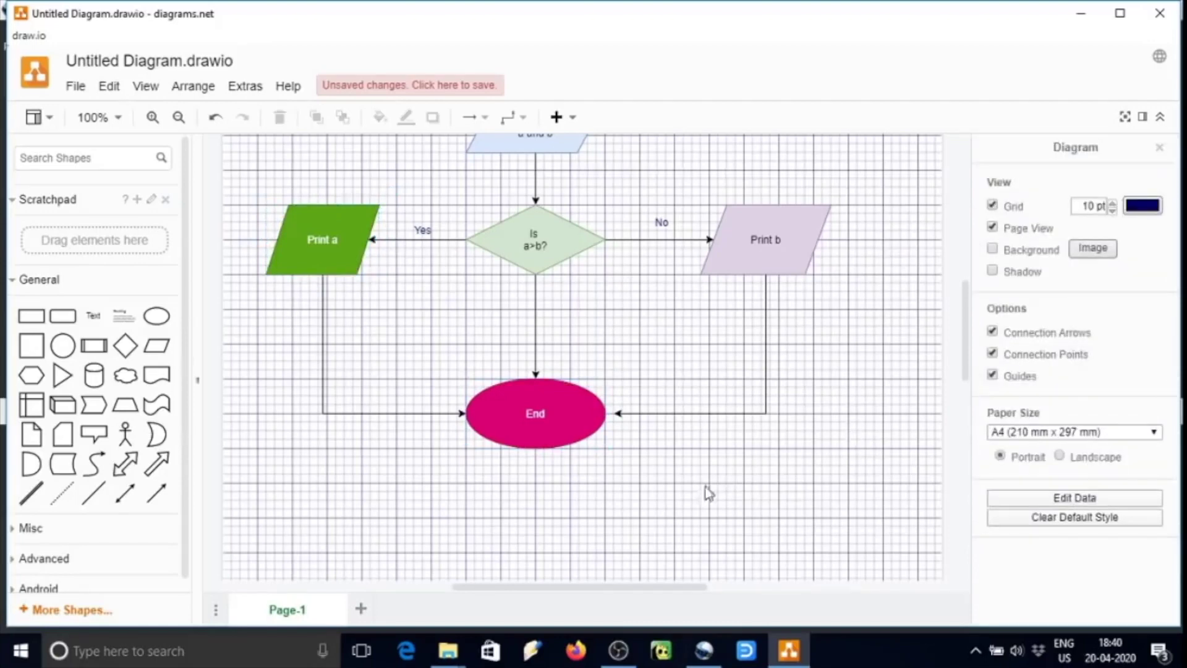
Make the Print b to End connector a solid blue 2 pt line
{"action": "left_click", "coordinate": [726, 413]}
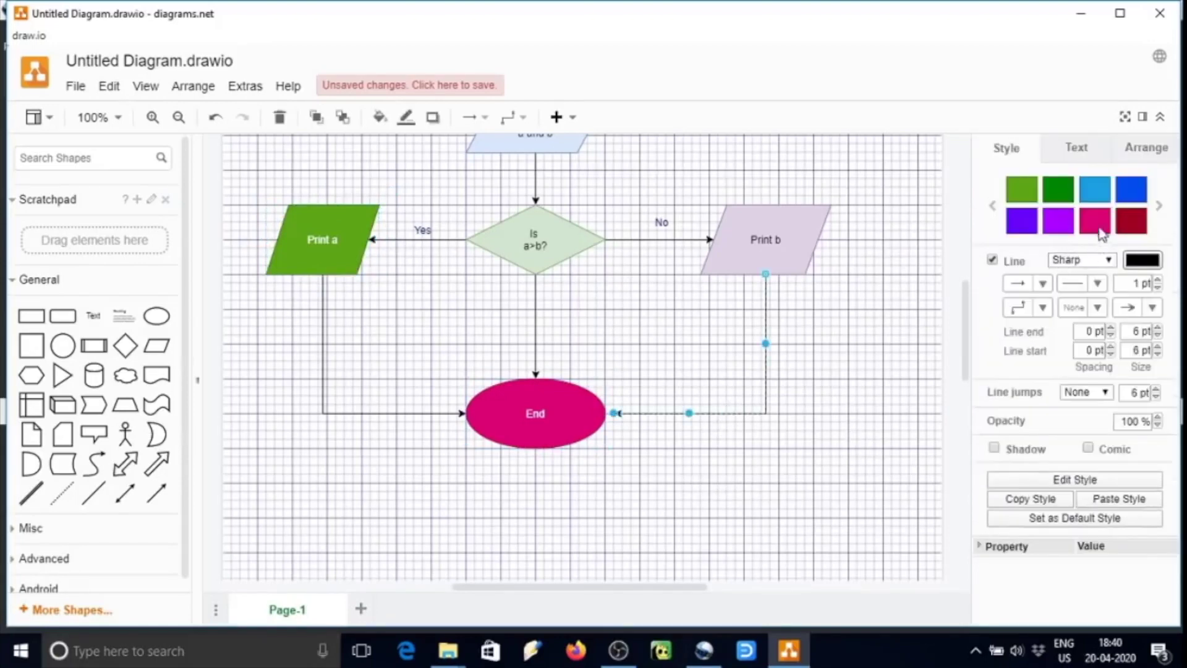
{"action": "left_click", "coordinate": [1100, 199]}
{"action": "left_click", "coordinate": [853, 392]}
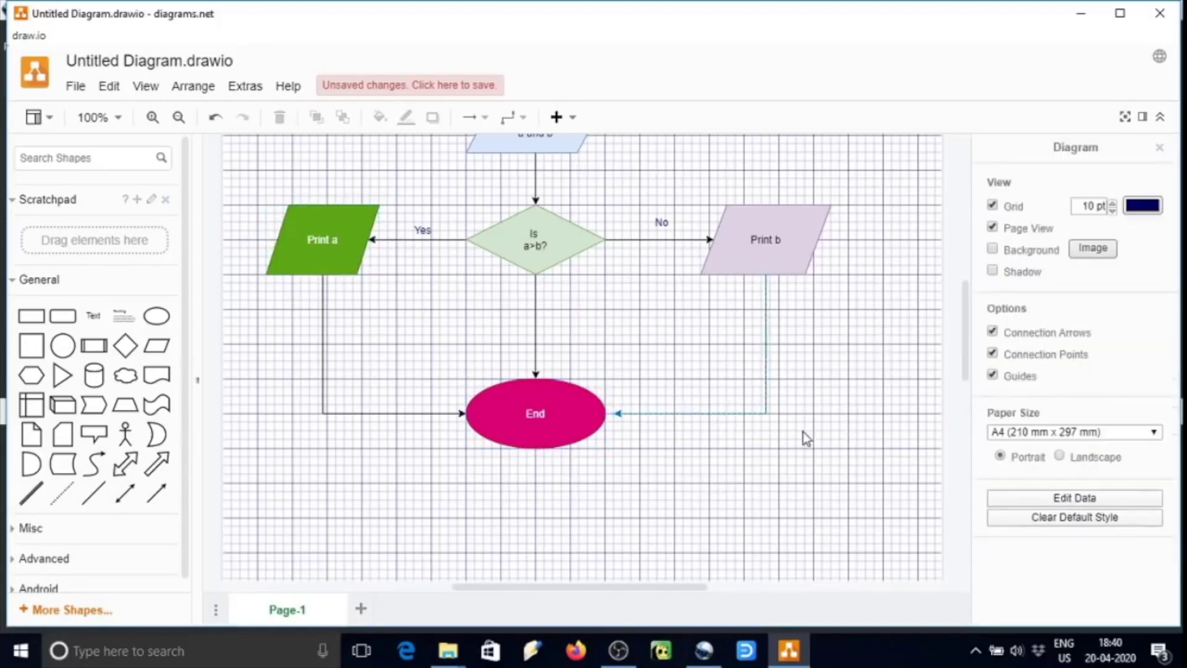
{"action": "left_click", "coordinate": [765, 334]}
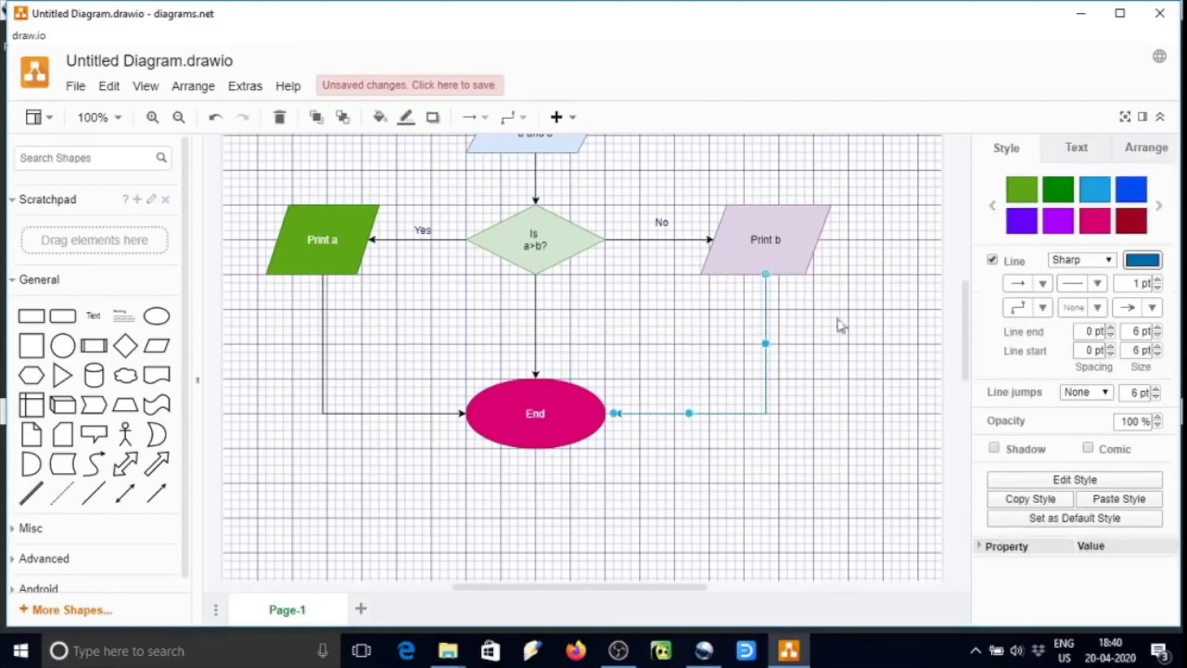
{"action": "left_click", "coordinate": [1099, 284]}
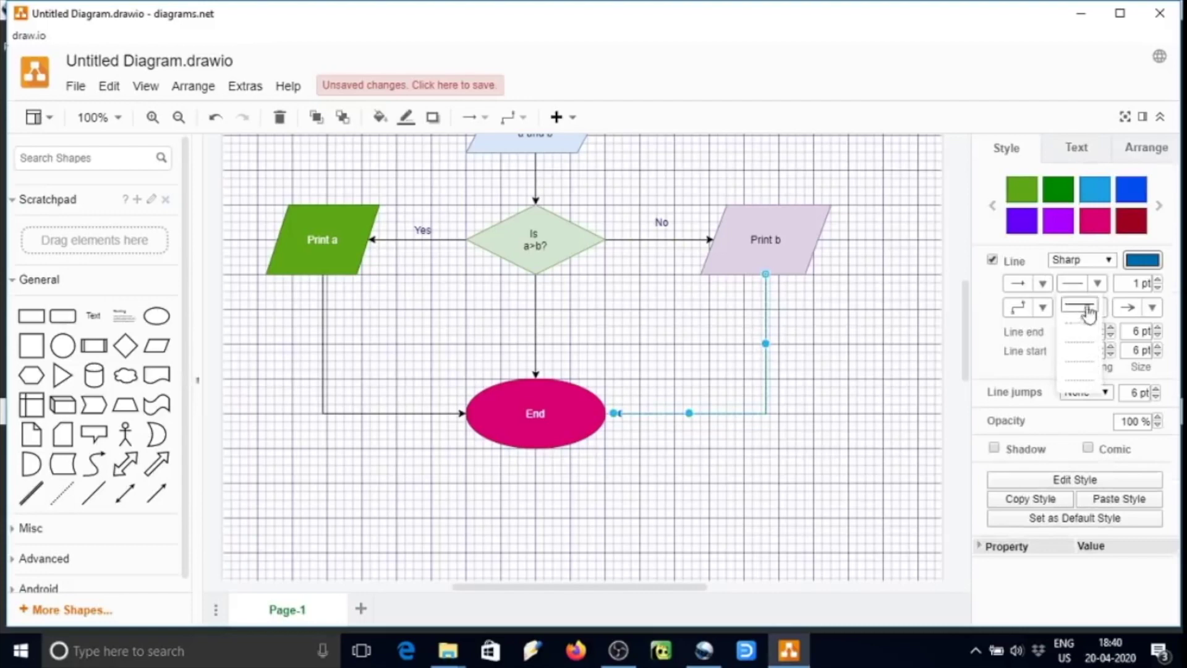
{"action": "left_click", "coordinate": [1081, 306]}
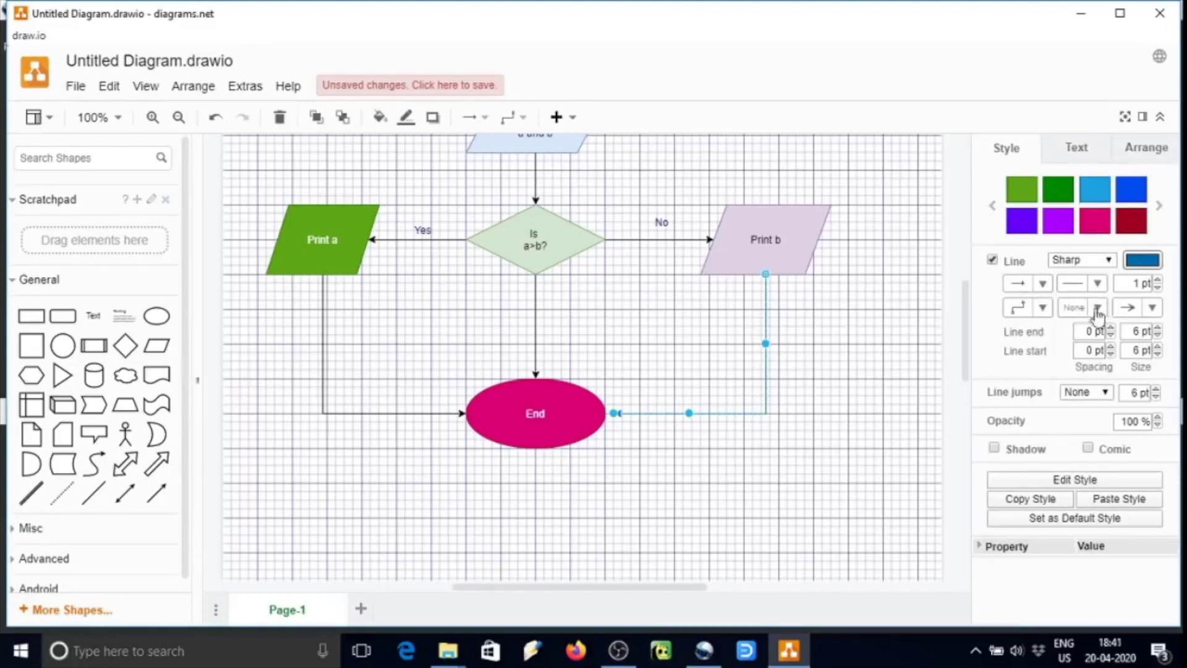
{"action": "left_click", "coordinate": [1157, 280]}
{"action": "left_click", "coordinate": [1157, 280]}
{"action": "left_click", "coordinate": [1157, 279]}
{"action": "left_click", "coordinate": [1158, 279]}
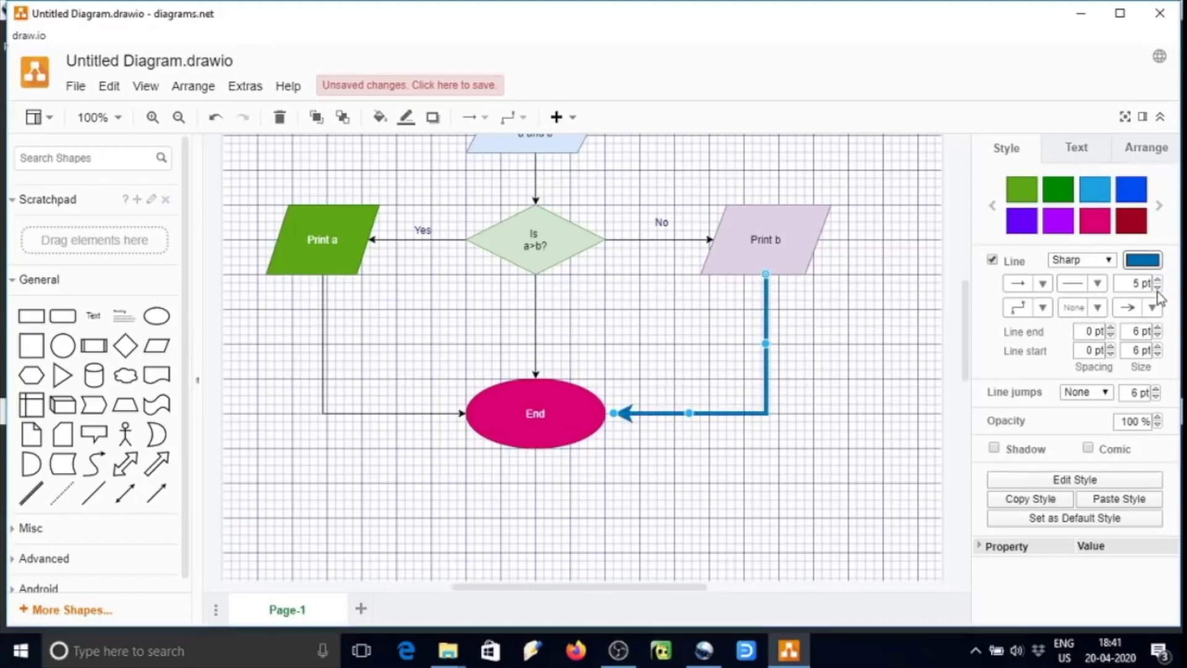
{"action": "left_click", "coordinate": [1157, 287]}
{"action": "left_click", "coordinate": [1158, 288]}
{"action": "left_click", "coordinate": [1157, 288]}
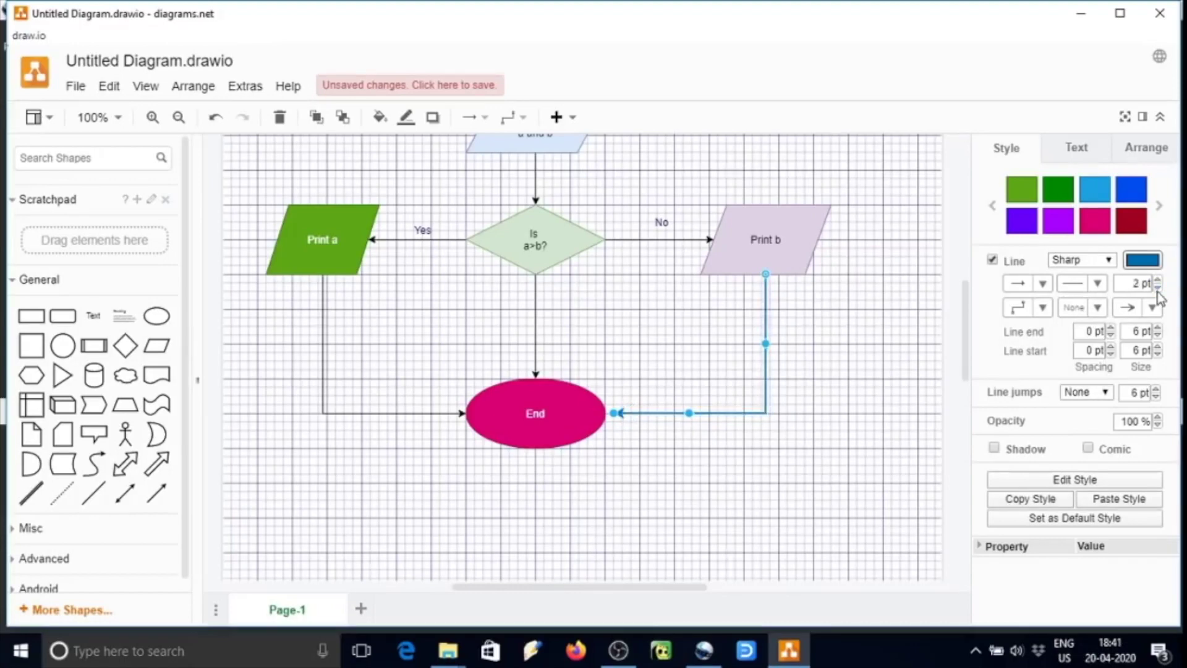
{"action": "left_click", "coordinate": [554, 355]}
Make the diamond to End connector a purple 3 pt line
{"action": "left_click", "coordinate": [537, 328]}
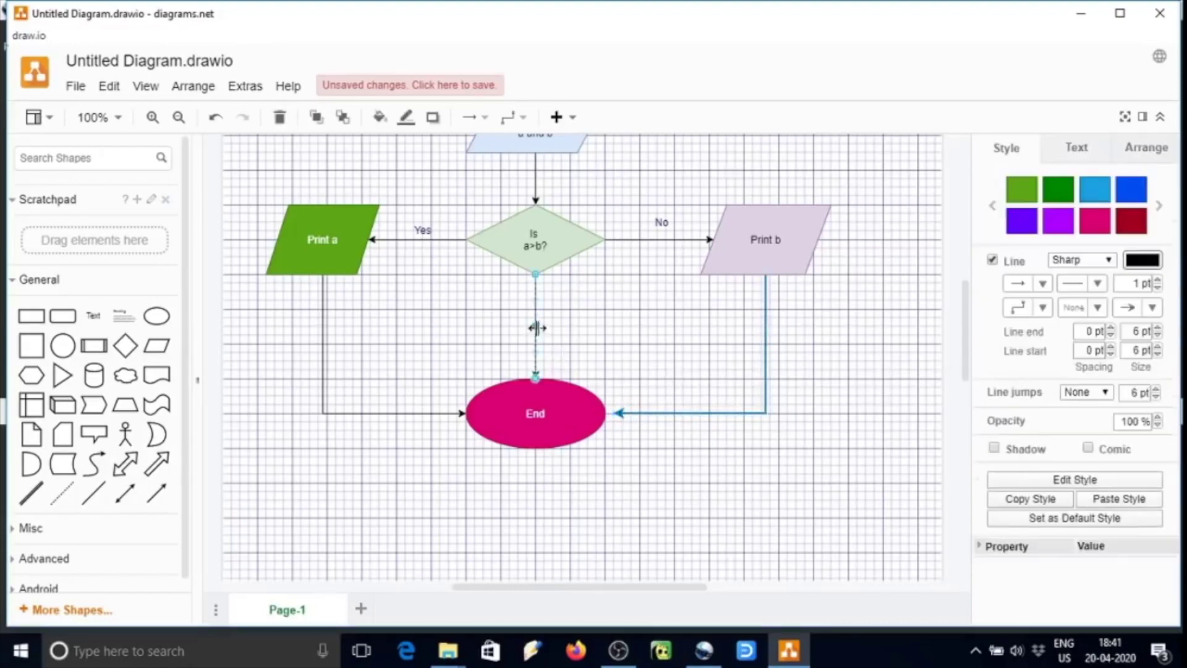
{"action": "left_click", "coordinate": [1157, 281]}
{"action": "left_click", "coordinate": [1156, 280]}
{"action": "left_click", "coordinate": [1053, 230]}
{"action": "left_click", "coordinate": [829, 405]}
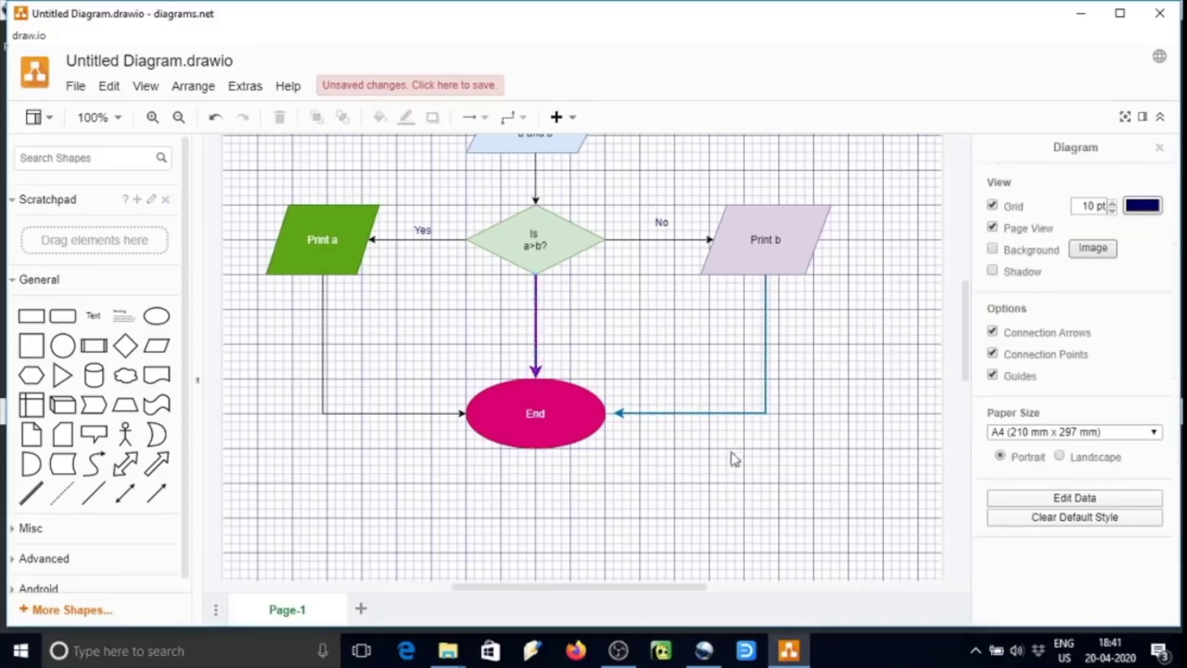
{"action": "scroll", "coordinate": [718, 457], "scroll_direction": "up", "scroll_amount": 5}
Make the Input to diamond connector green at 3 pt and the Start to Input connector blue
{"action": "left_click", "coordinate": [535, 352]}
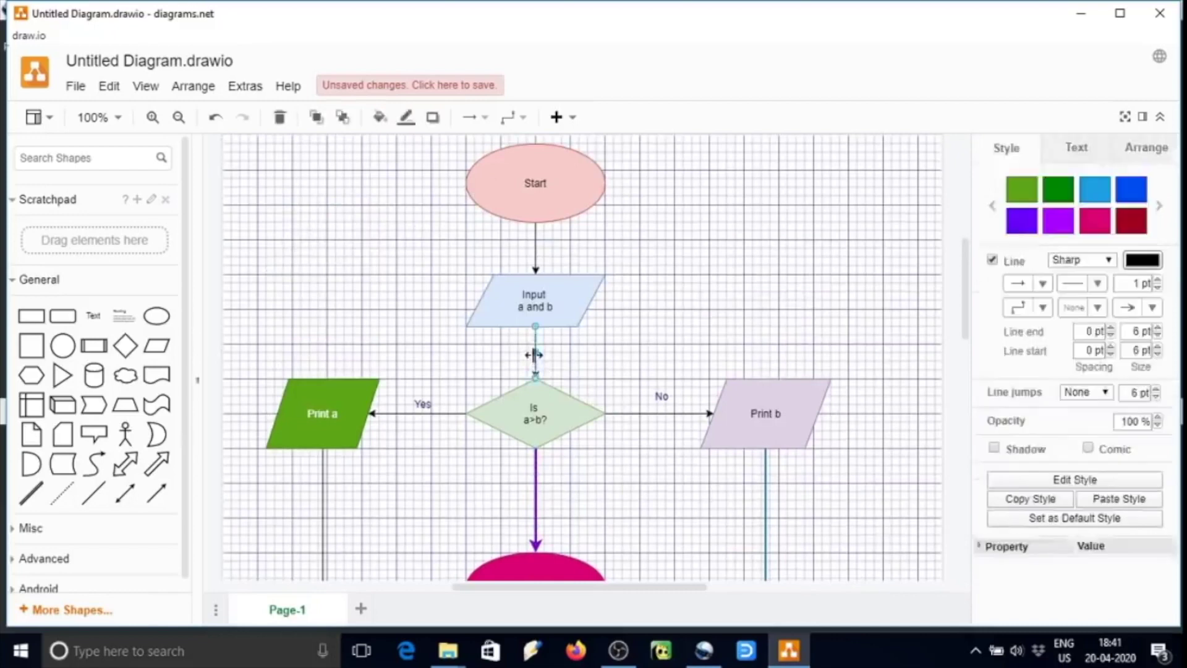
{"action": "left_click", "coordinate": [1157, 282]}
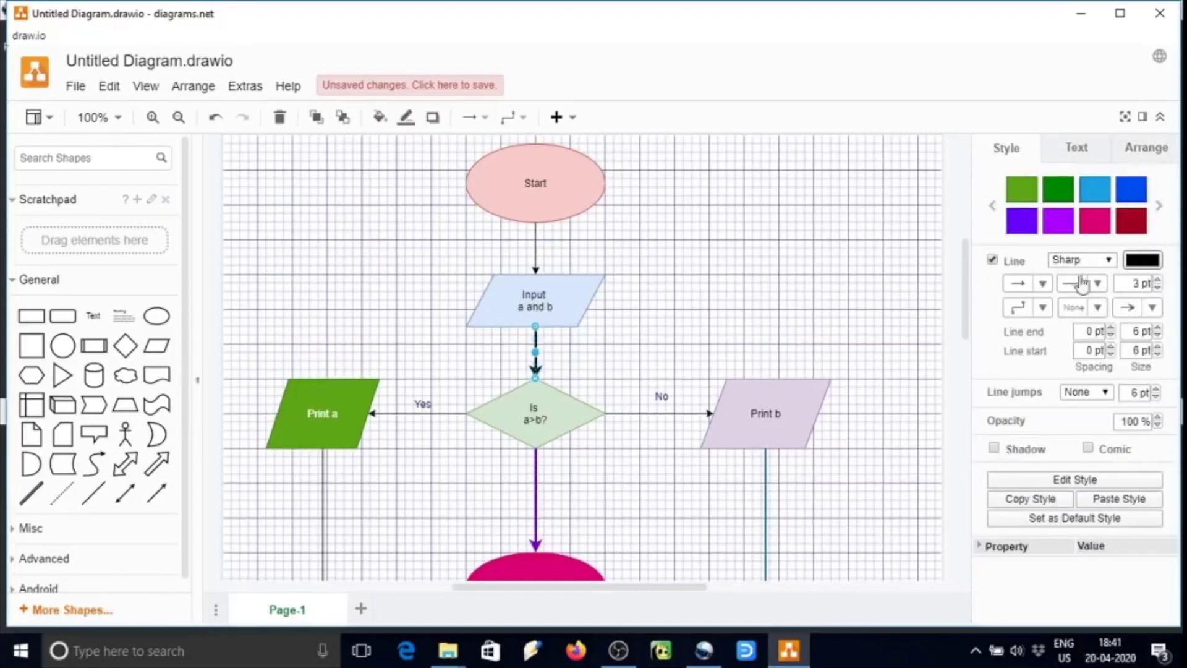
{"action": "left_click", "coordinate": [694, 252]}
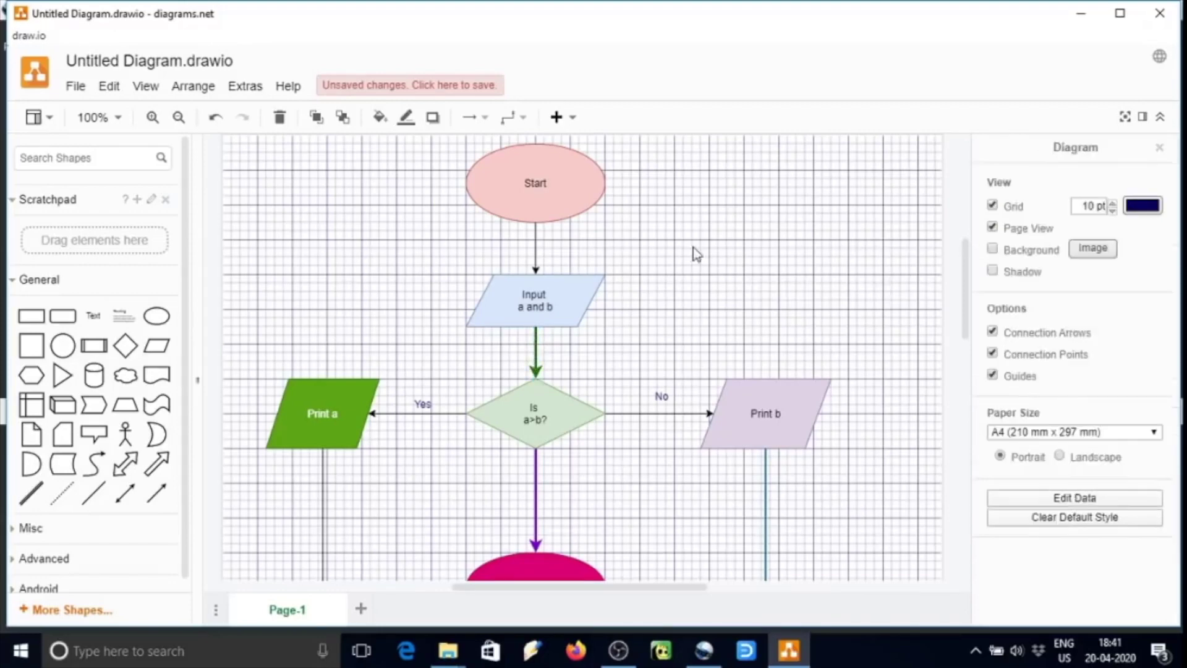
{"action": "left_click", "coordinate": [536, 241]}
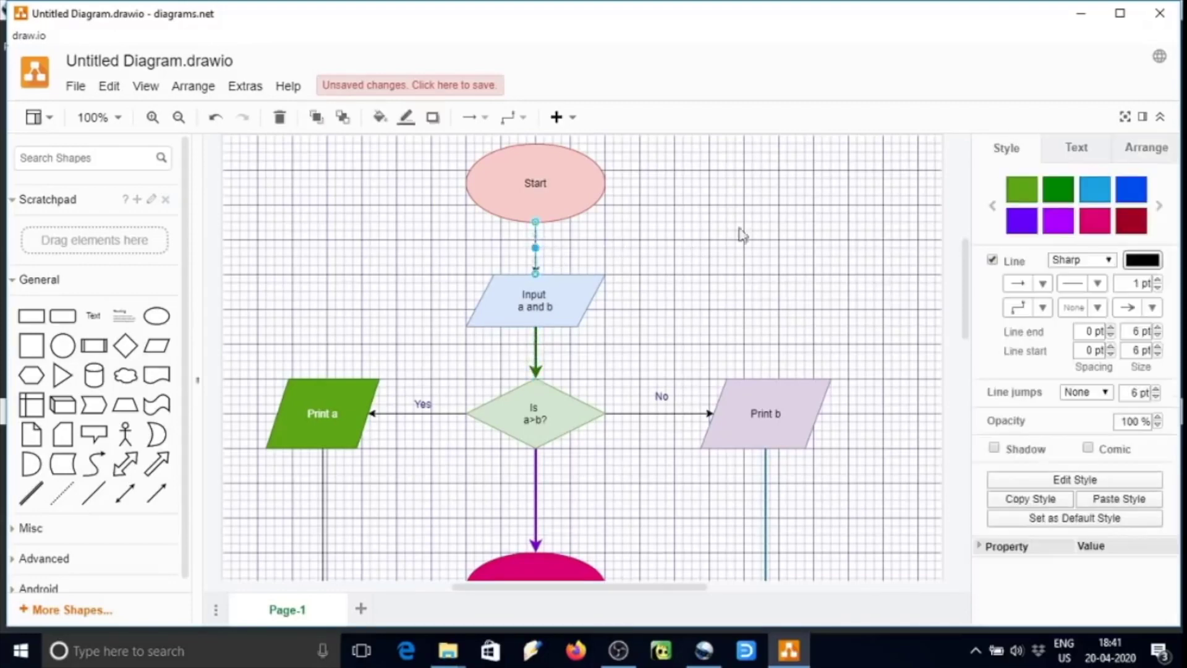
{"action": "left_click", "coordinate": [1104, 198]}
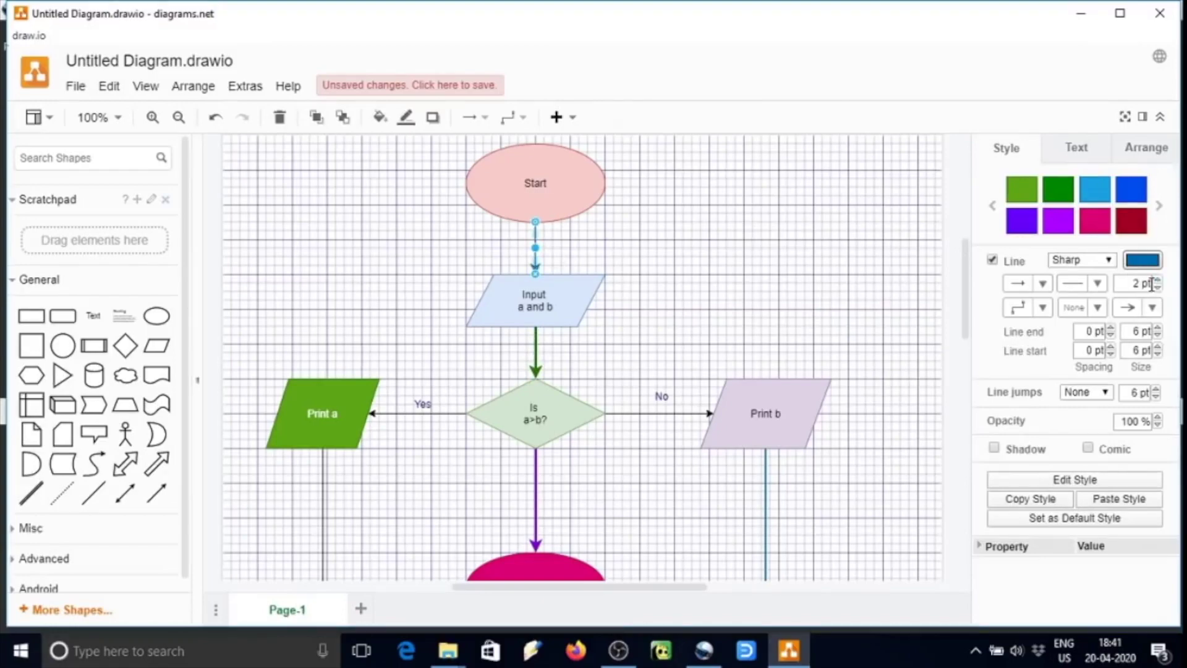
{"action": "left_click", "coordinate": [896, 258]}
Colour the Print a to End connector dark slate-blue and thicken it
{"action": "scroll", "coordinate": [565, 387], "scroll_direction": "down", "scroll_amount": 3}
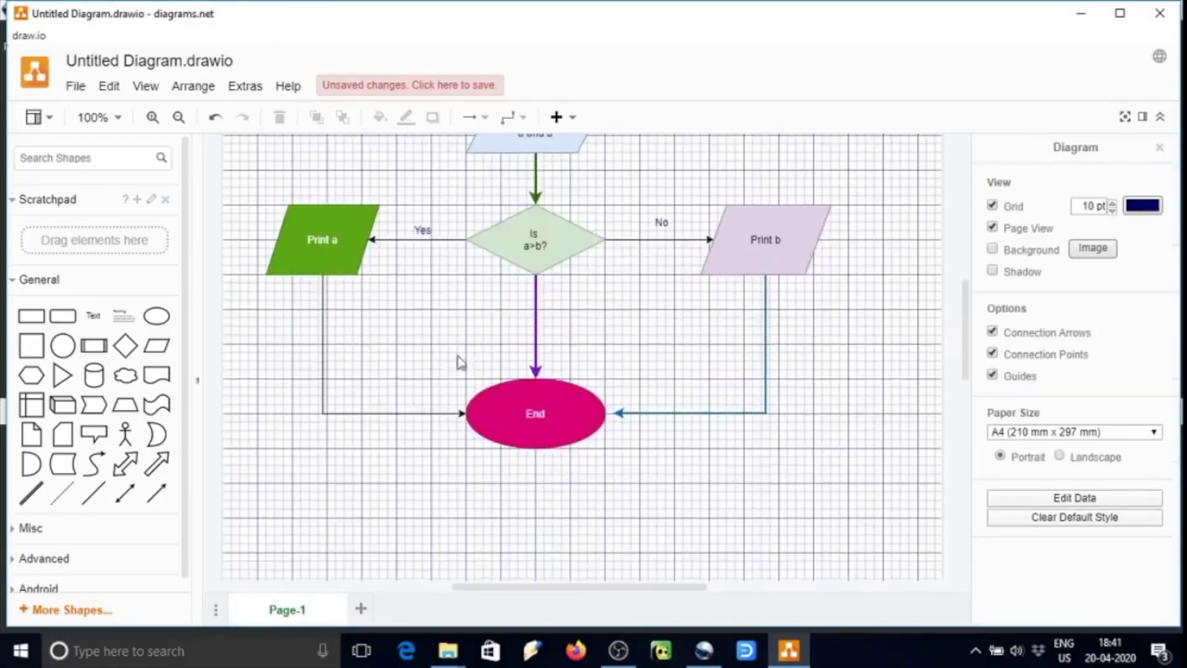
{"action": "left_click", "coordinate": [321, 350]}
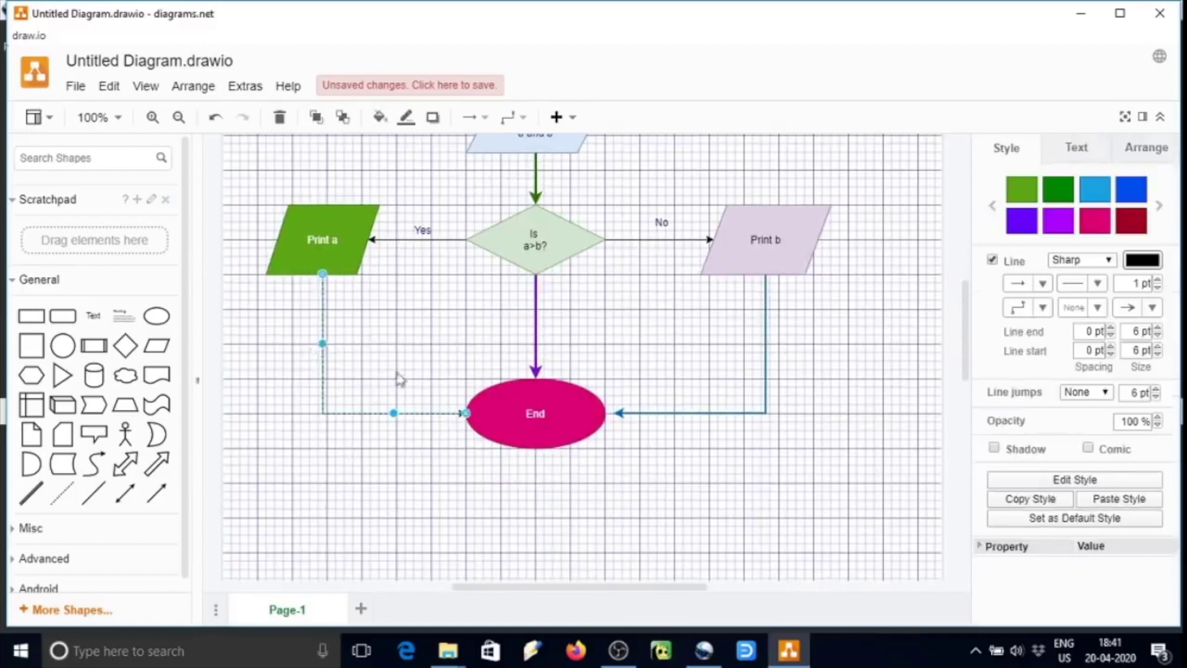
{"action": "left_click", "coordinate": [1161, 206]}
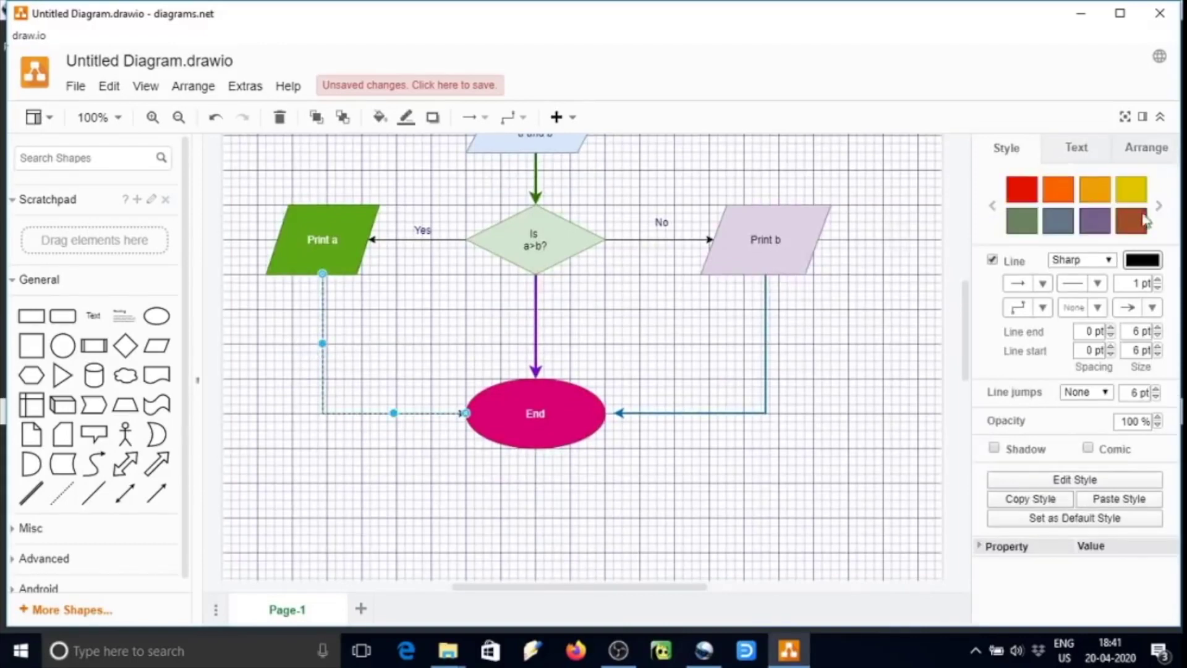
{"action": "left_click", "coordinate": [1034, 230]}
{"action": "left_click", "coordinate": [882, 451]}
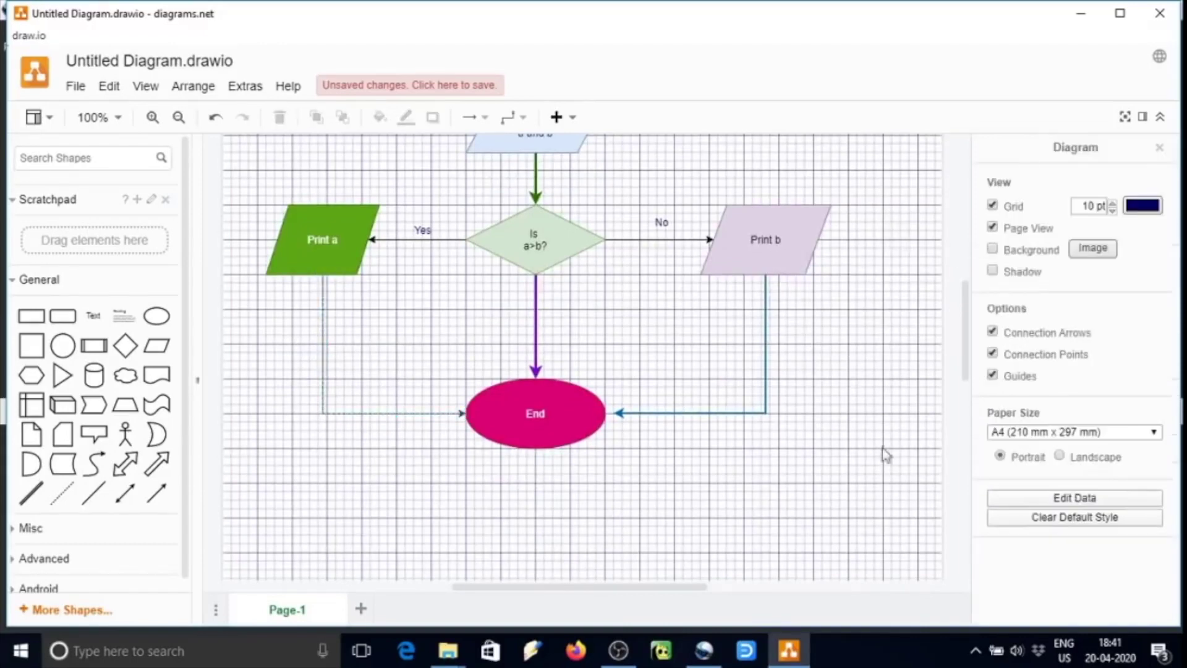
{"action": "left_click", "coordinate": [342, 412]}
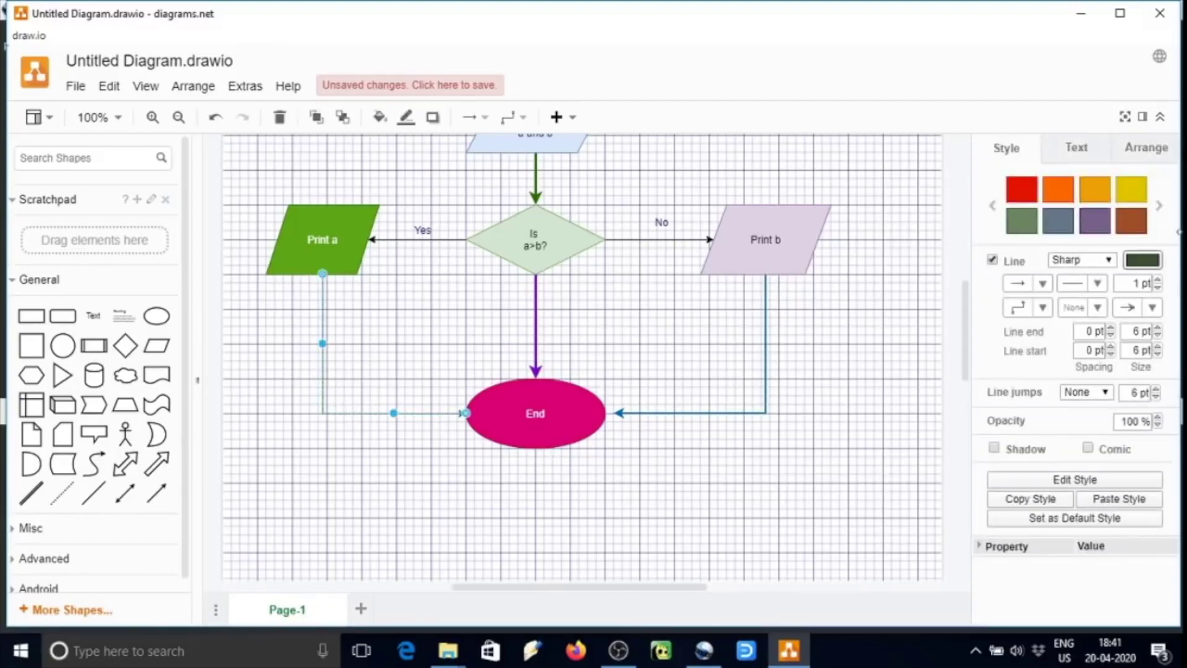
{"action": "left_click", "coordinate": [1069, 226]}
{"action": "left_click", "coordinate": [1157, 279]}
{"action": "left_click", "coordinate": [936, 485]}
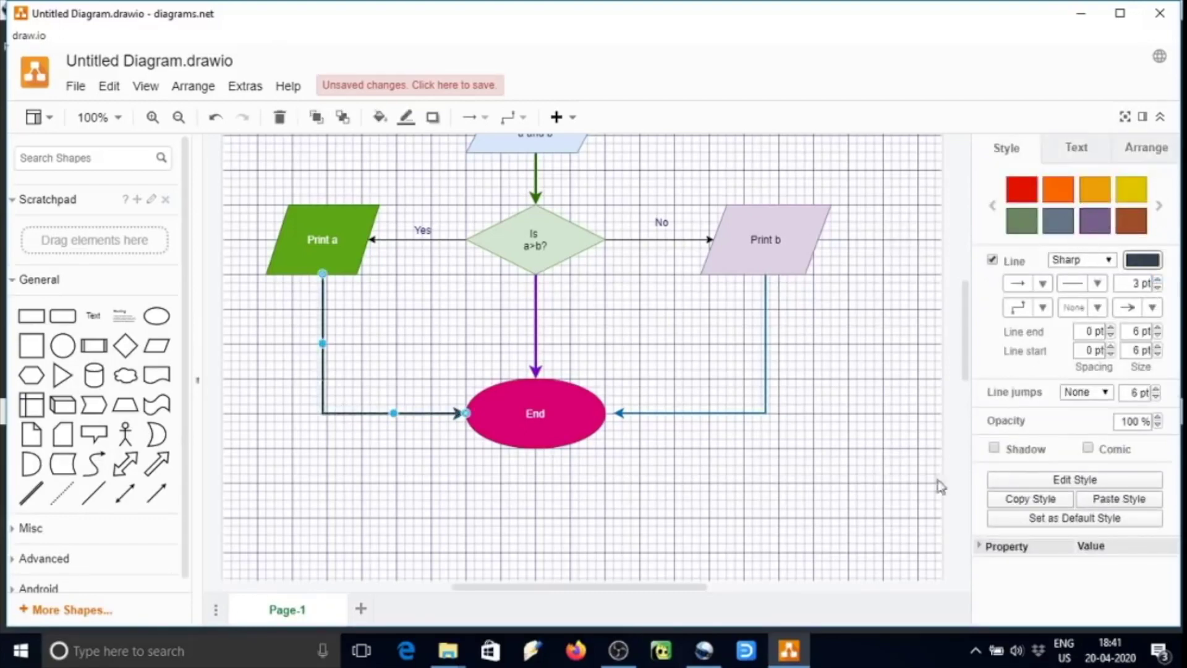
{"action": "left_click", "coordinate": [387, 411]}
{"action": "left_click", "coordinate": [906, 379]}
{"action": "scroll", "coordinate": [905, 407], "scroll_direction": "up", "scroll_amount": 1}
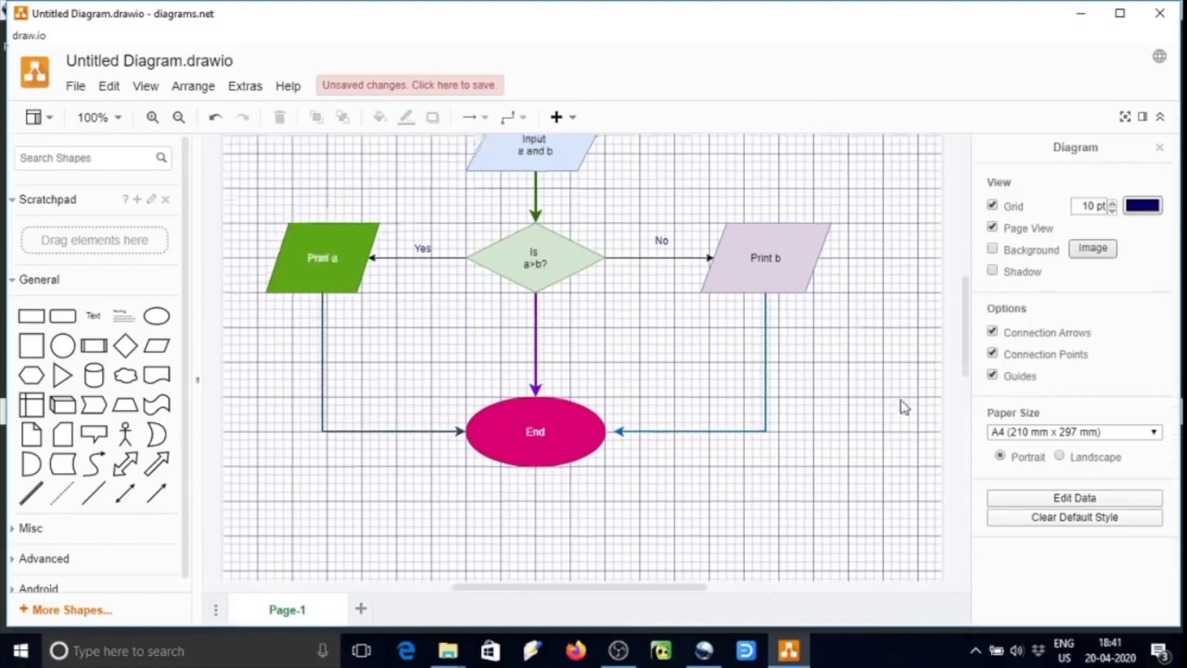
{"action": "scroll", "coordinate": [900, 399], "scroll_direction": "up", "scroll_amount": 8}
{"action": "scroll", "coordinate": [878, 389], "scroll_direction": "down", "scroll_amount": 7}
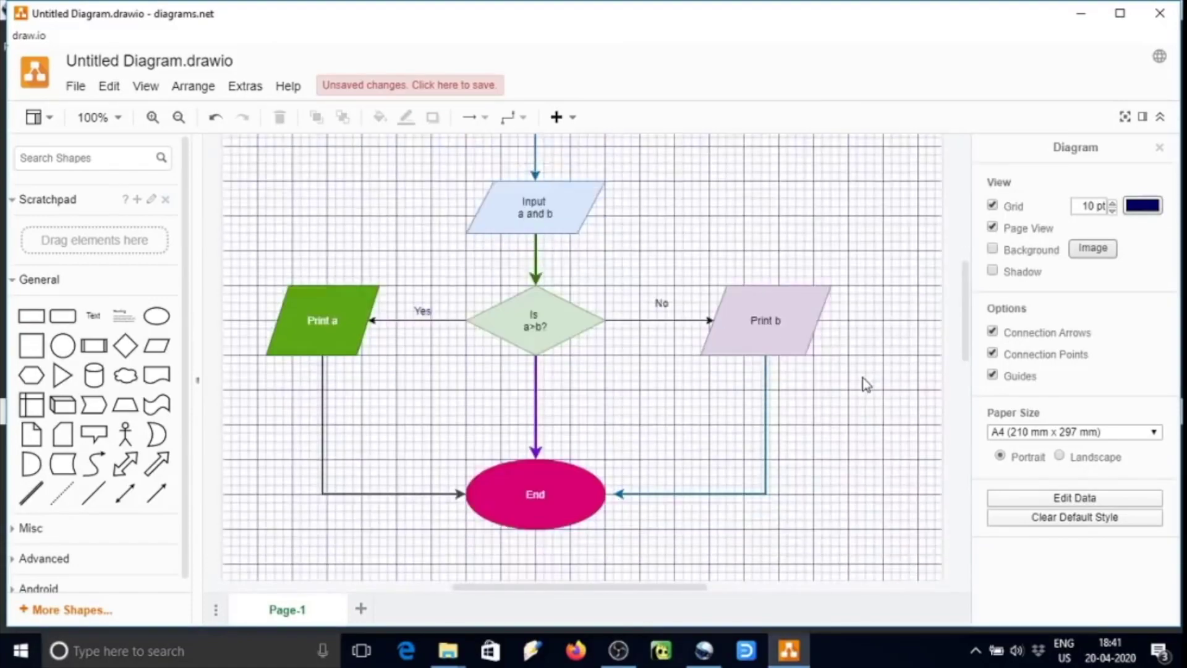
{"action": "scroll", "coordinate": [865, 383], "scroll_direction": "up", "scroll_amount": 3}
{"action": "scroll", "coordinate": [737, 423], "scroll_direction": "down", "scroll_amount": 3}
Start a PDF export with cropping turned off, then cancel that attempt
{"action": "left_click", "coordinate": [76, 86]}
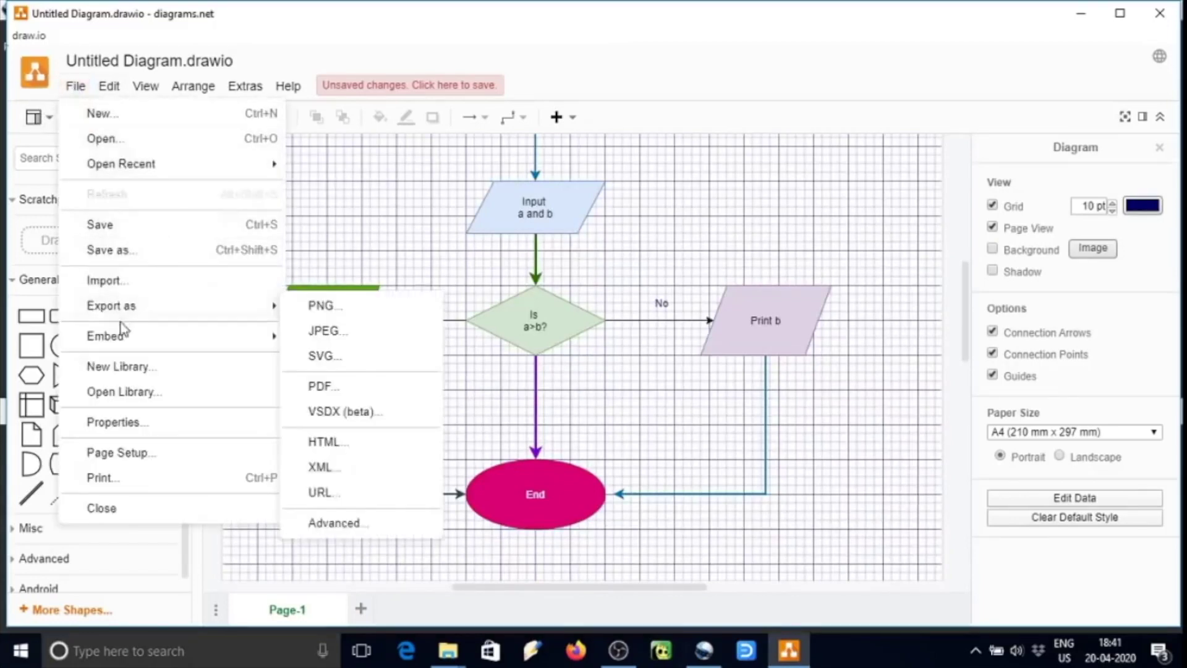
{"action": "mouse_move", "coordinate": [123, 334]}
{"action": "mouse_move", "coordinate": [90, 310]}
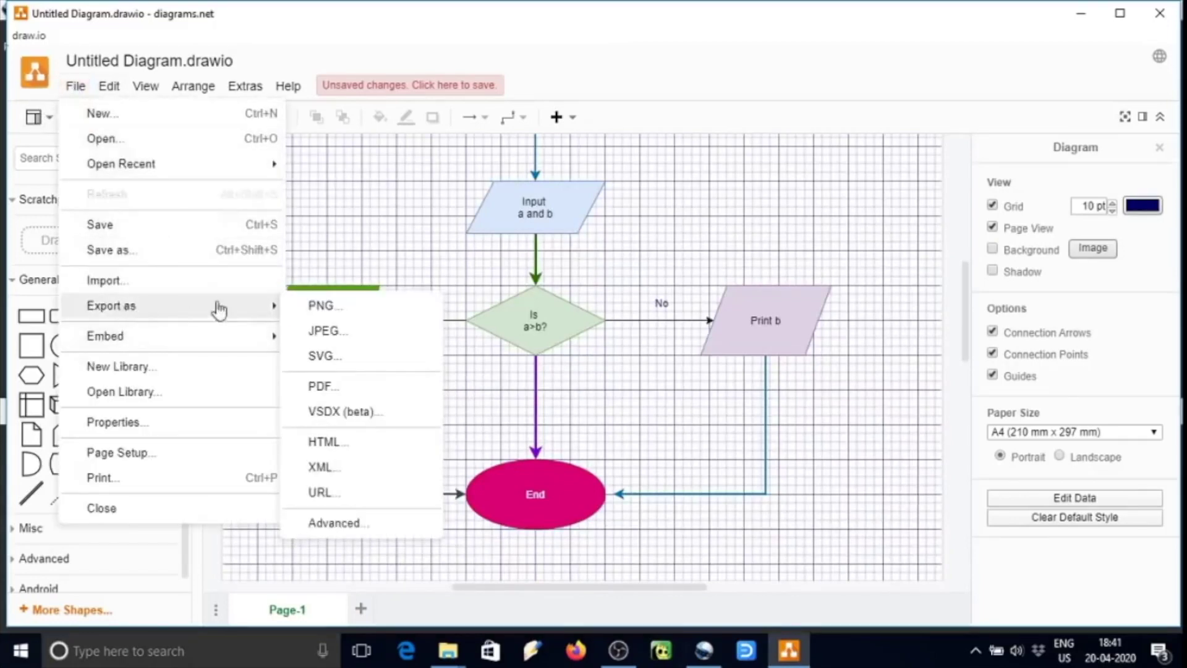
{"action": "left_click", "coordinate": [326, 389]}
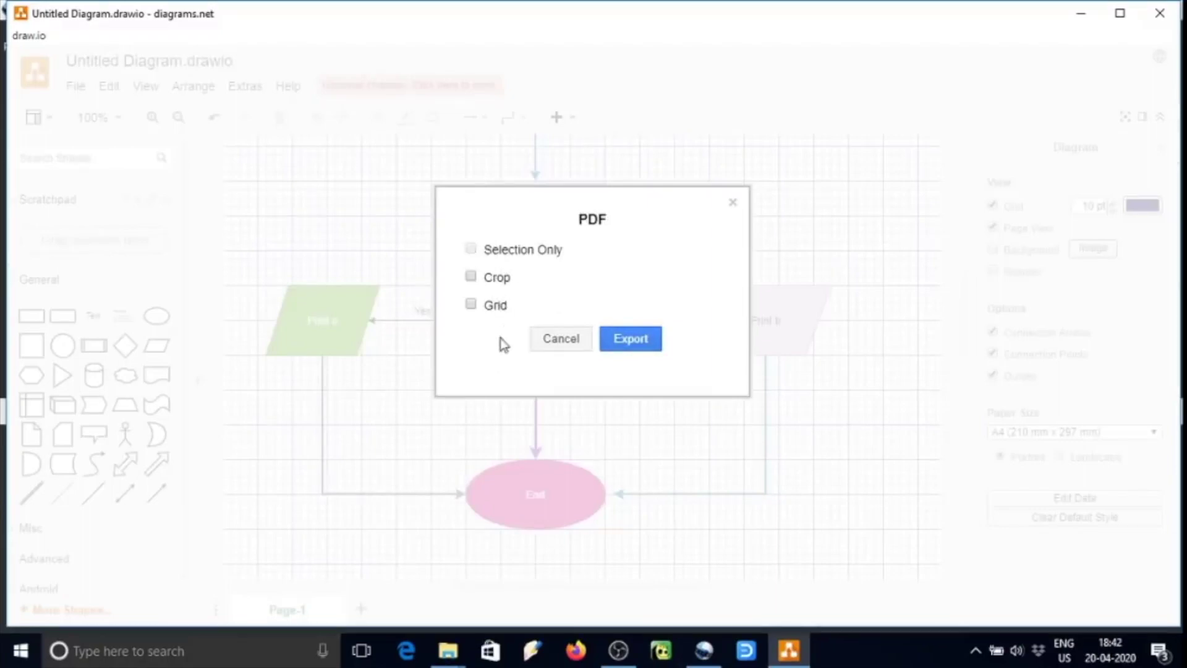
{"action": "left_click", "coordinate": [472, 278]}
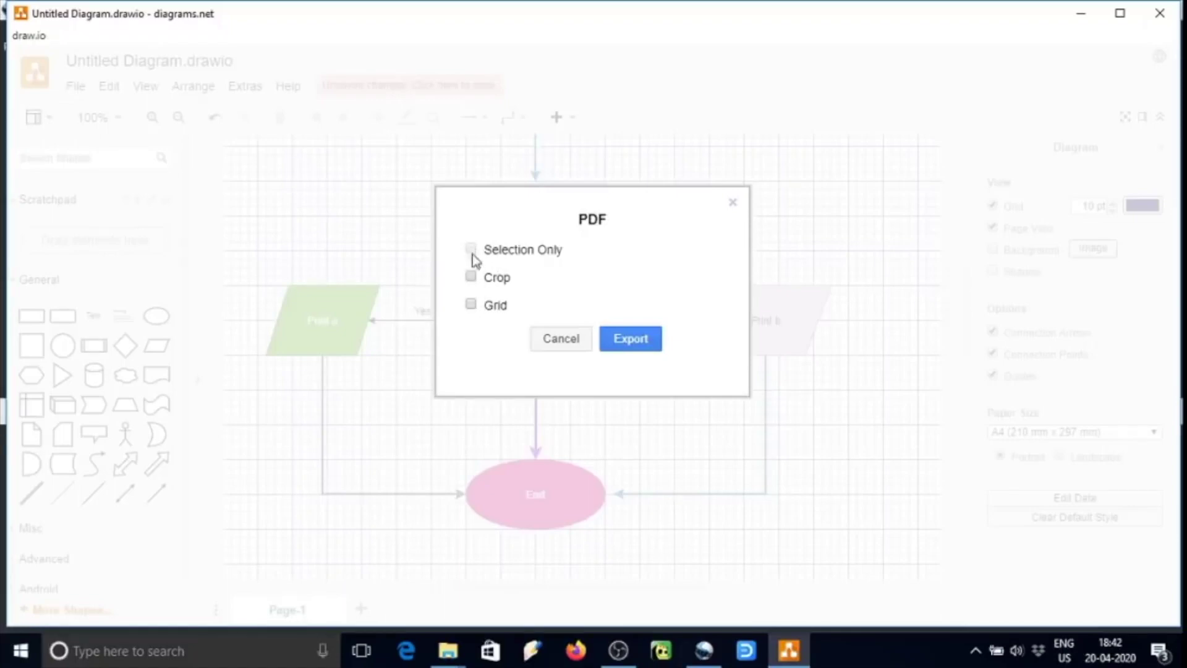
{"action": "left_click", "coordinate": [557, 342]}
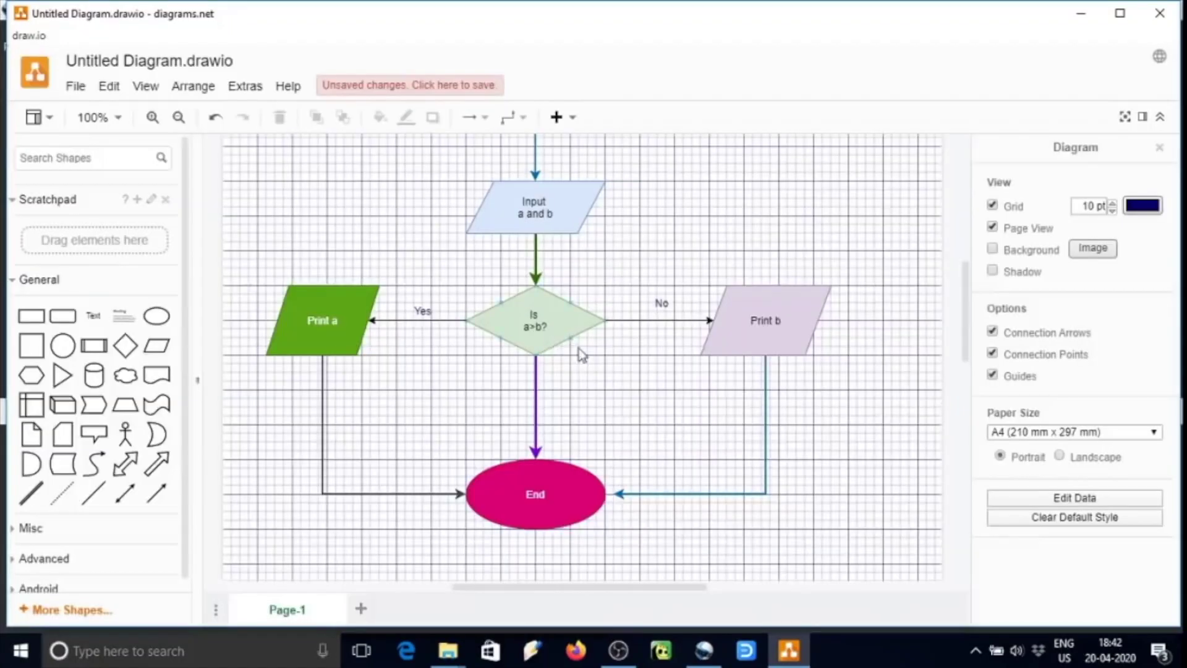
Export the whole uncropped diagram as PDF again
{"action": "left_click", "coordinate": [76, 86]}
{"action": "mouse_move", "coordinate": [127, 324]}
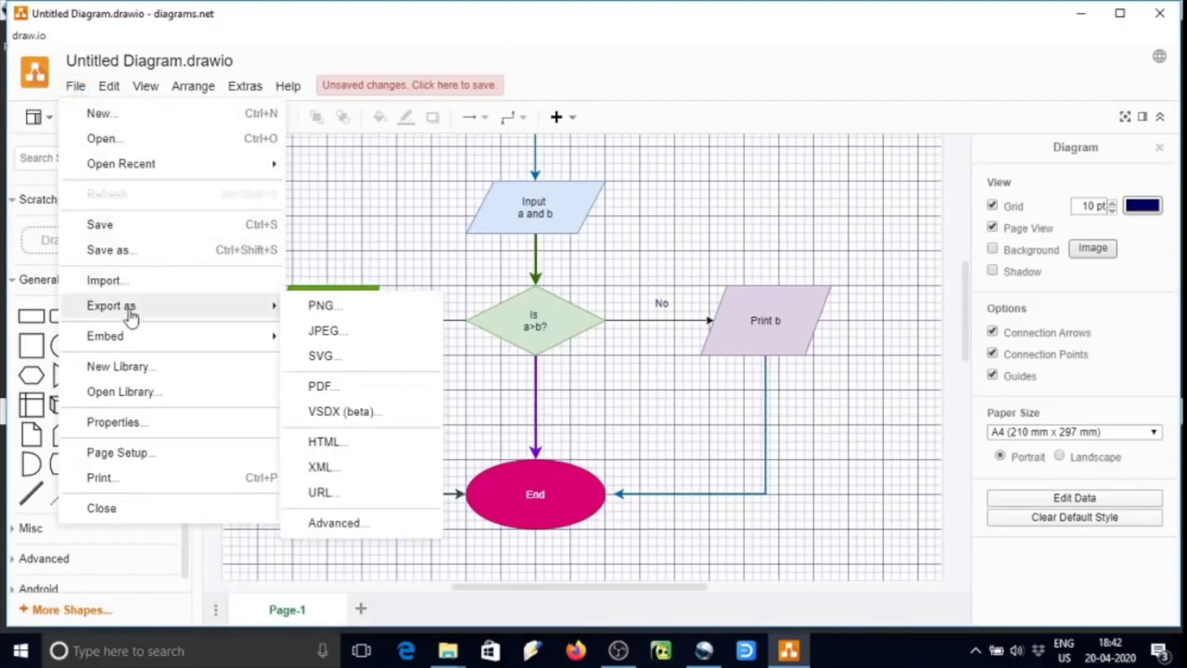
{"action": "left_click", "coordinate": [325, 387]}
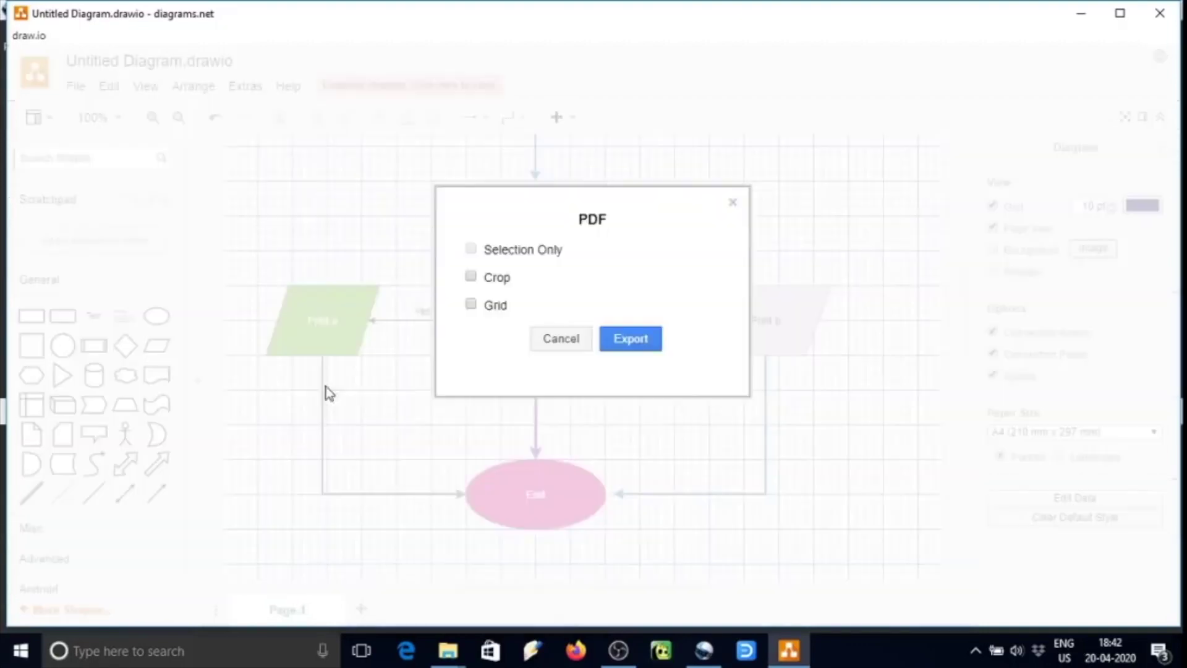
{"action": "left_click", "coordinate": [625, 343]}
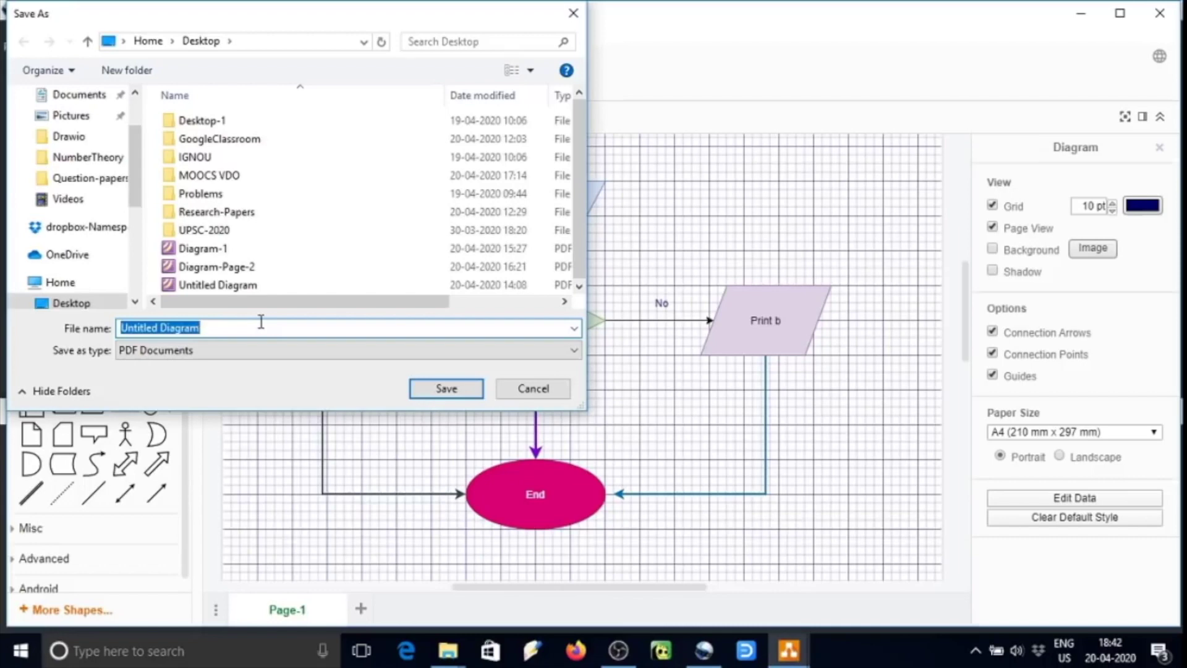
Save the PDF on the Desktop as Diagram-Page-3.pdf
{"action": "type", "text": "di"}
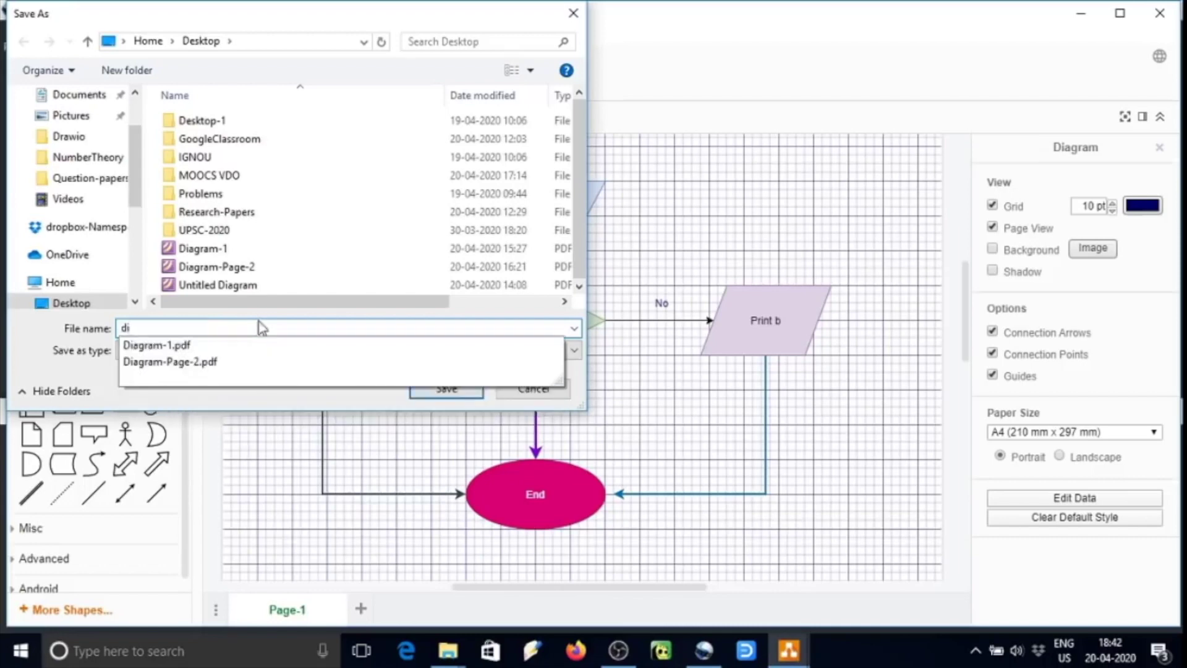
{"action": "left_click", "coordinate": [213, 361]}
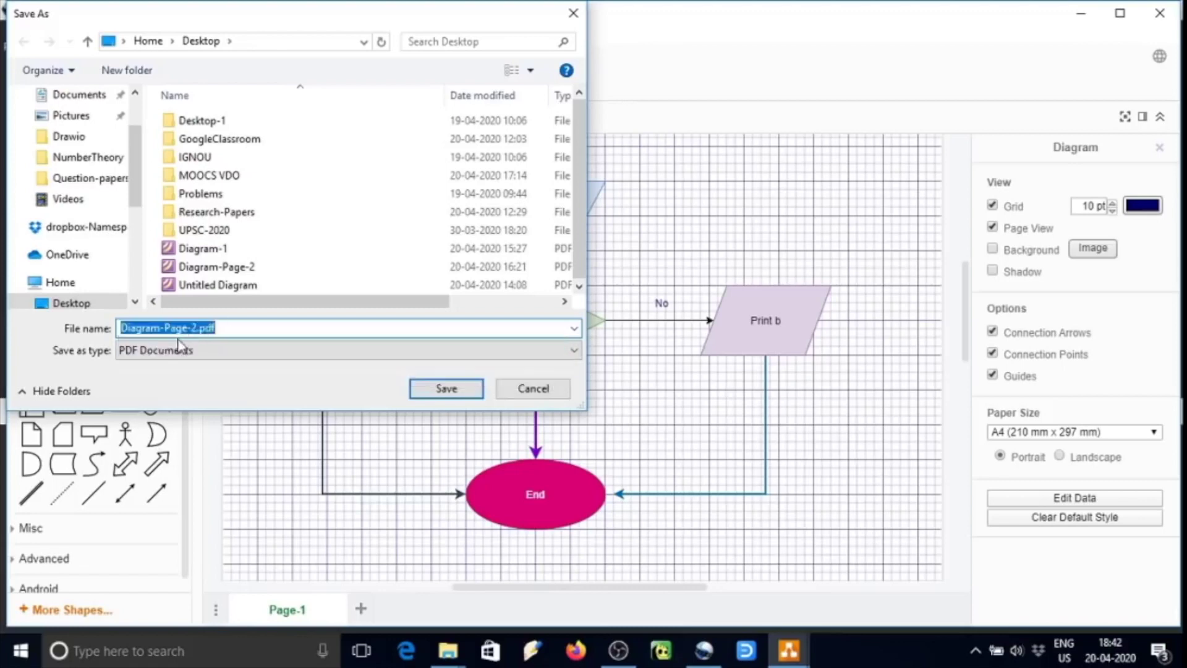
{"action": "left_click", "coordinate": [210, 329]}
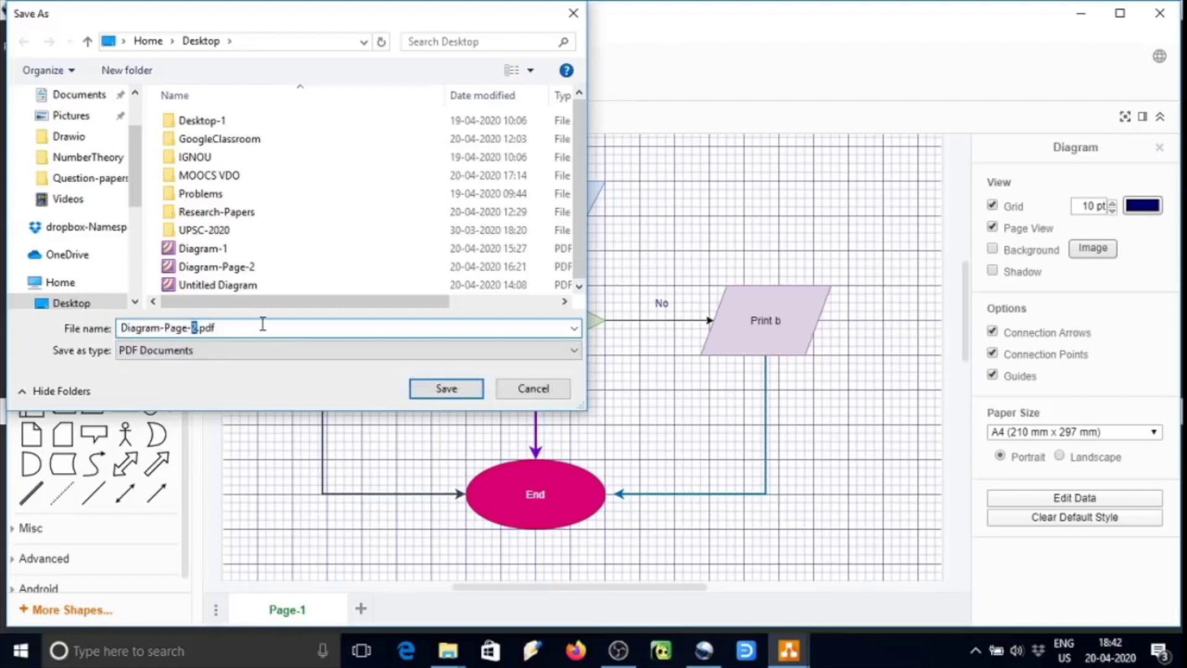
{"action": "type", "text": "3"}
{"action": "left_click", "coordinate": [421, 389]}
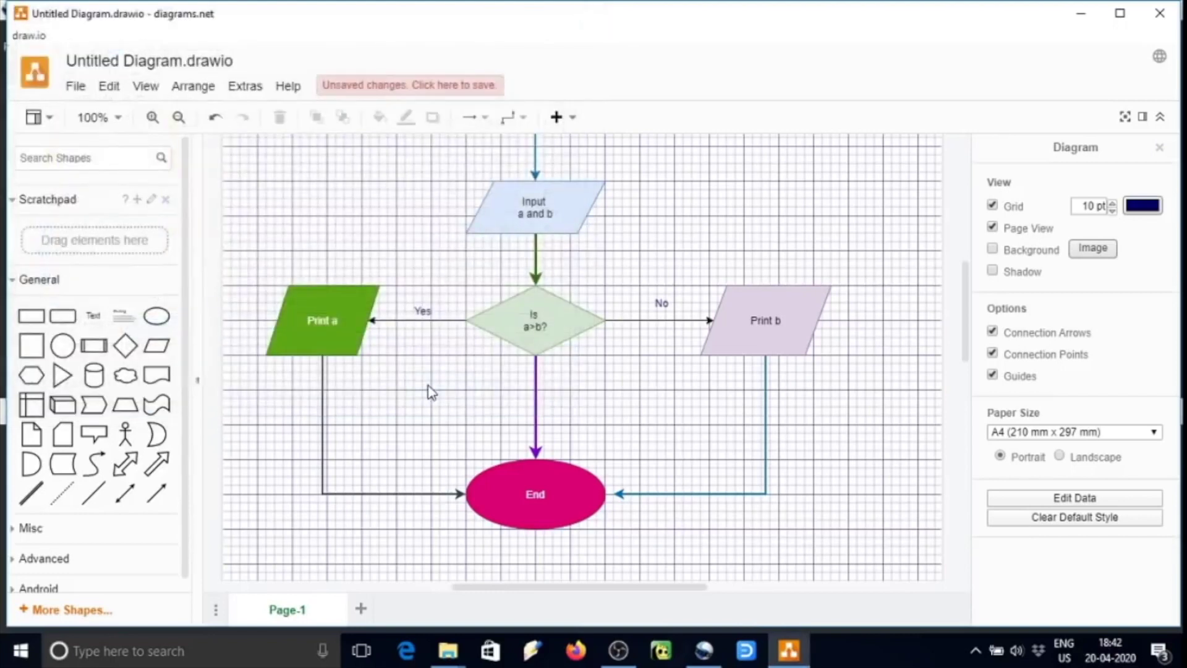
Open Diagram-Page-3.pdf from the desktop and scroll through the coloured flowchart down to End
{"action": "left_click", "coordinate": [1081, 13]}
{"action": "left_click", "coordinate": [1084, 8]}
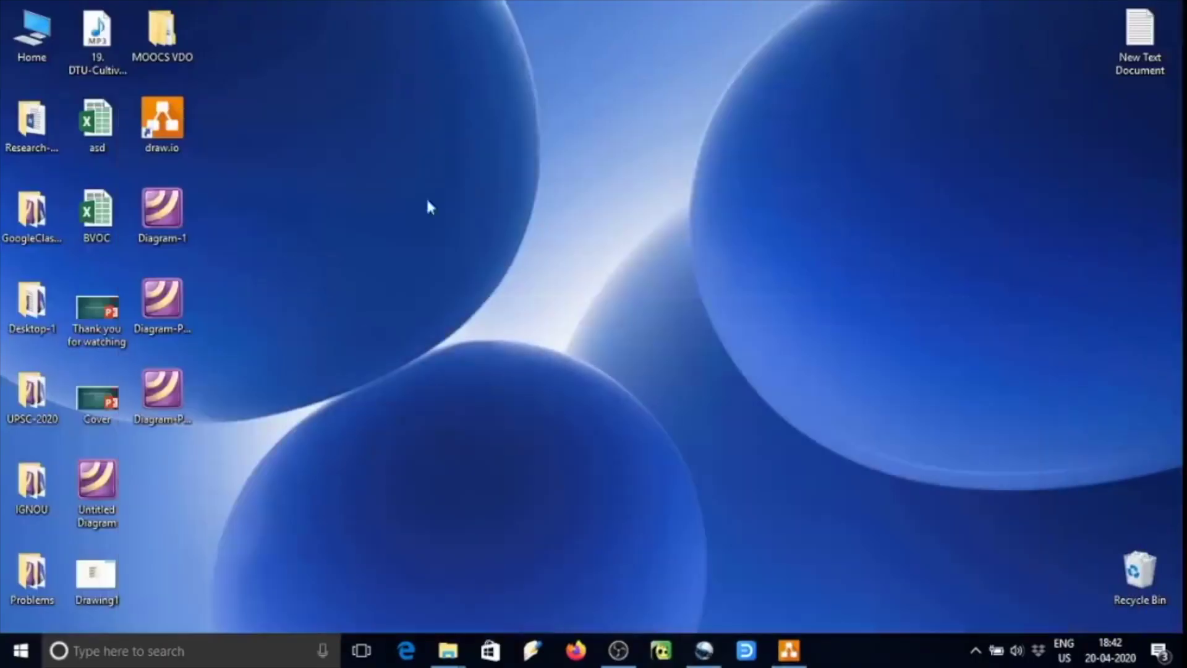
{"action": "left_click", "coordinate": [164, 405]}
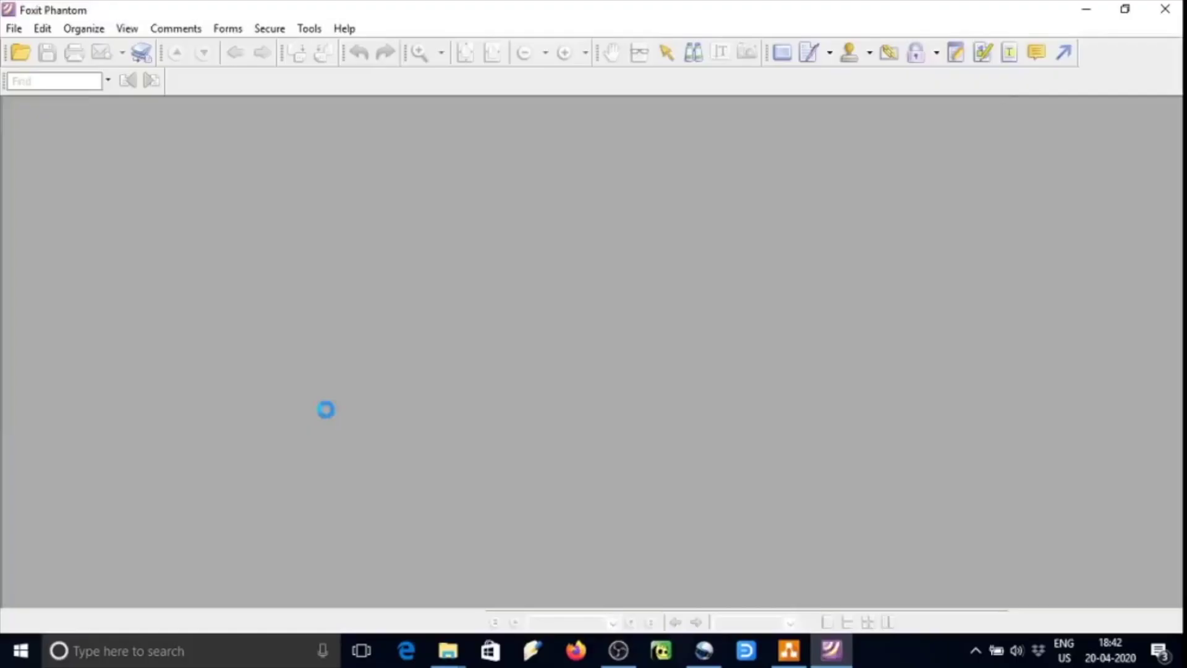
{"action": "scroll", "coordinate": [326, 416], "scroll_direction": "down", "scroll_amount": 6}
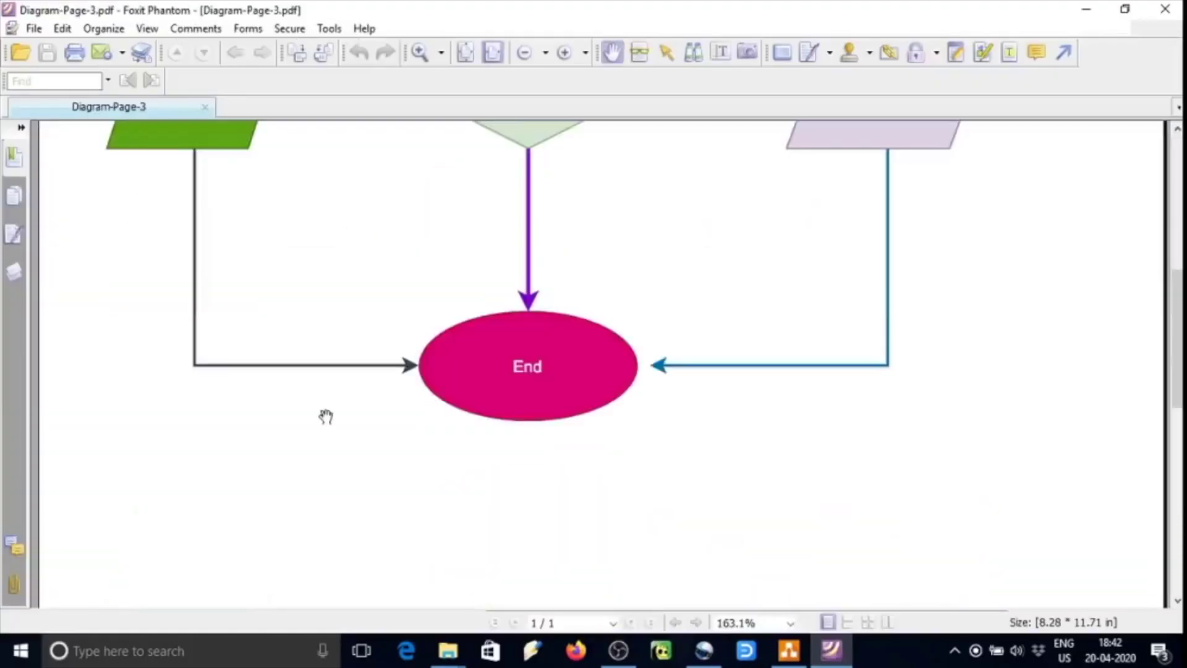
{"action": "scroll", "coordinate": [371, 377], "scroll_direction": "up", "scroll_amount": 5}
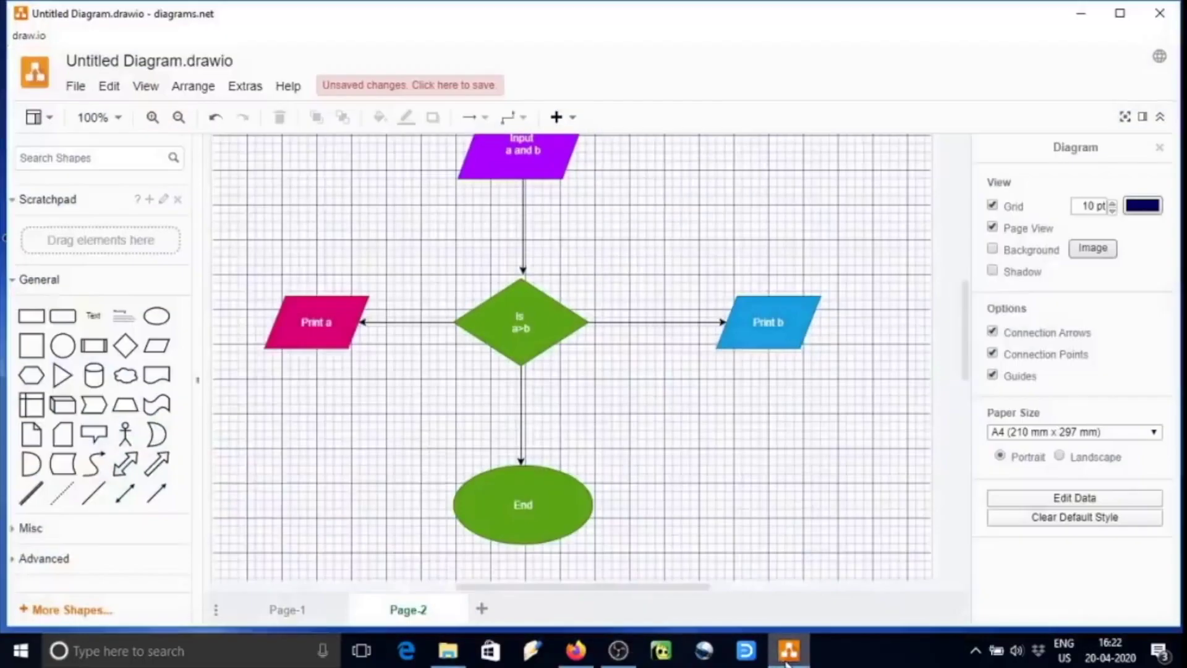
Add a blank Page-3 and place a rectangle on it, moved up and left
{"action": "left_click", "coordinate": [481, 609]}
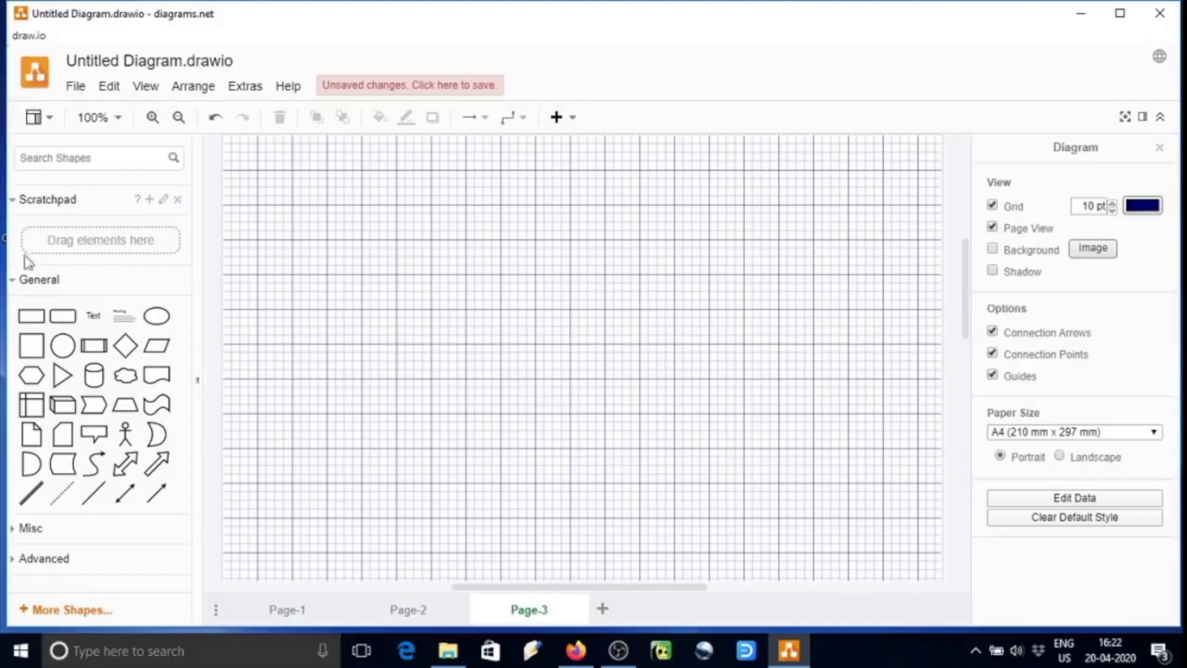
{"action": "left_click", "coordinate": [31, 316]}
{"action": "left_click_drag", "start_coordinate": [589, 359], "coordinate": [562, 270]}
{"action": "left_click", "coordinate": [766, 328]}
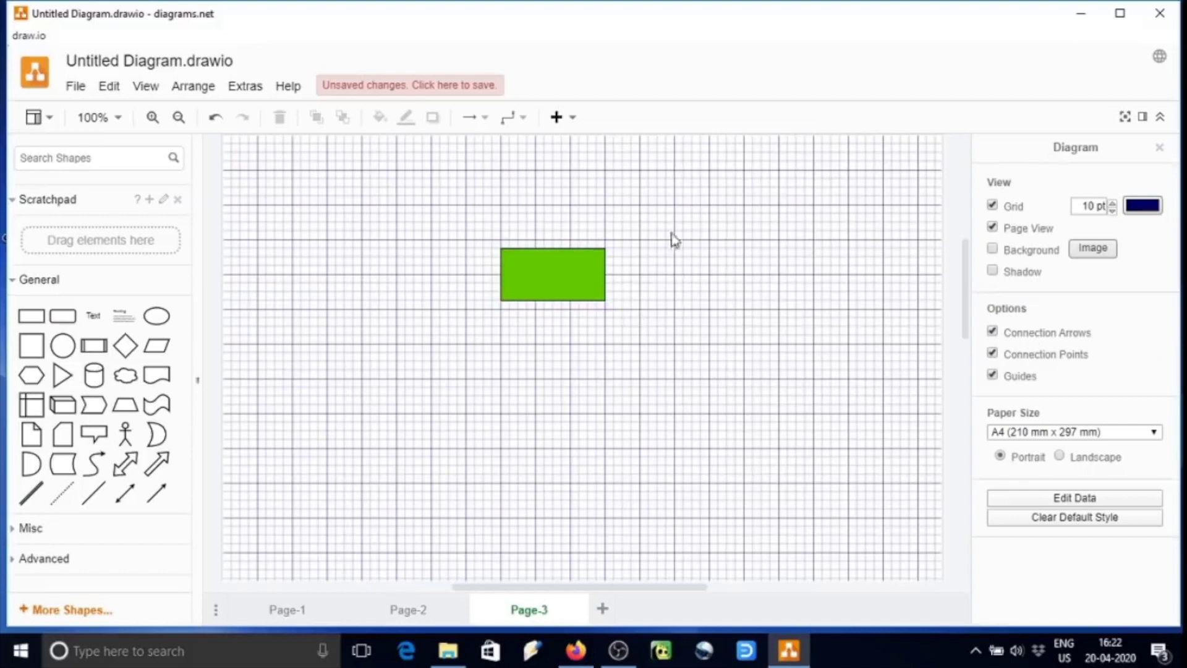
Replace the rectangle's $$\alpha$$ label with the LaTeX code for beta
{"action": "double_click", "coordinate": [552, 272]}
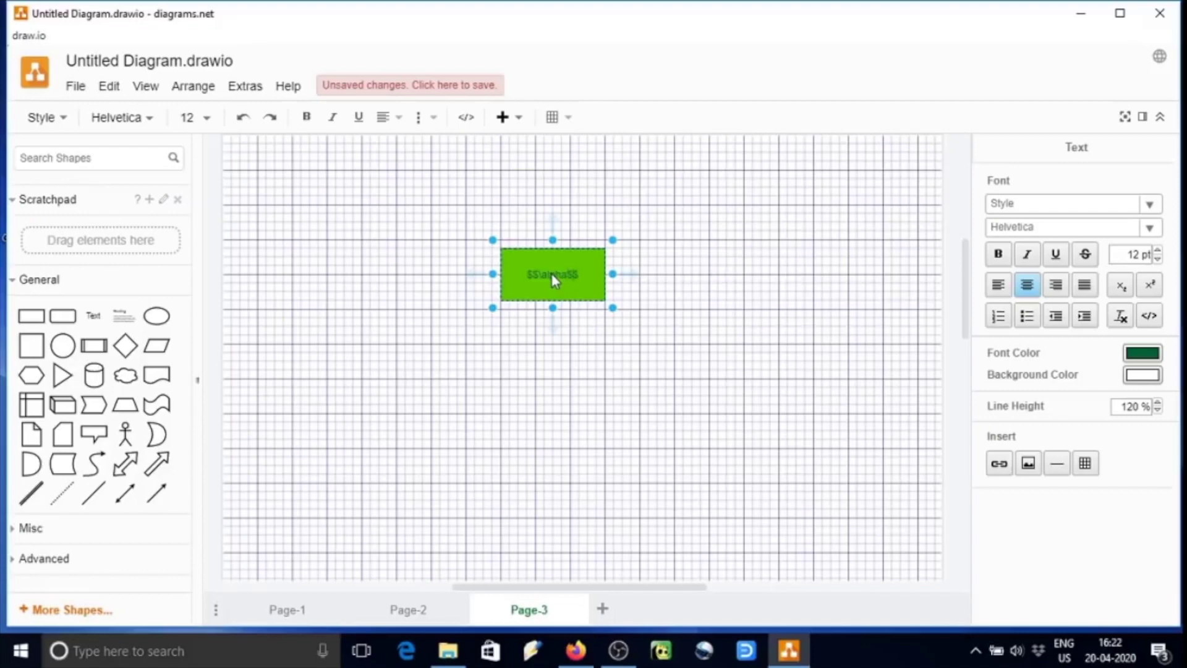
{"action": "left_click", "coordinate": [585, 369]}
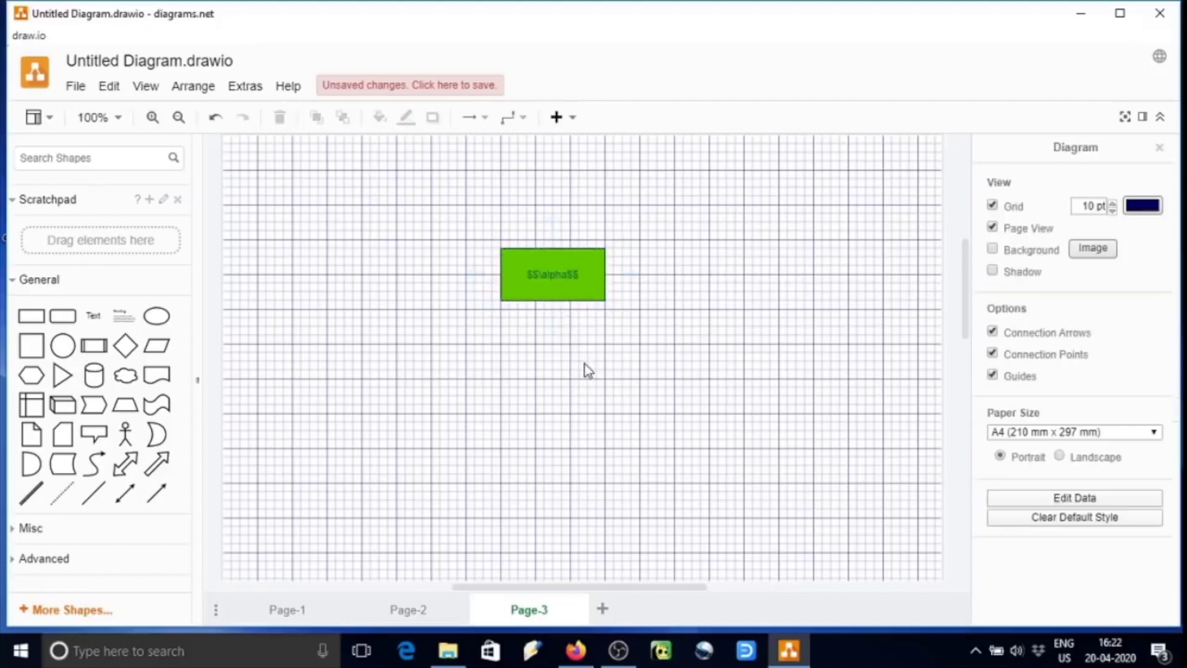
{"action": "left_click", "coordinate": [566, 282]}
{"action": "double_click", "coordinate": [578, 284]}
{"action": "left_click", "coordinate": [631, 336]}
{"action": "double_click", "coordinate": [587, 274]}
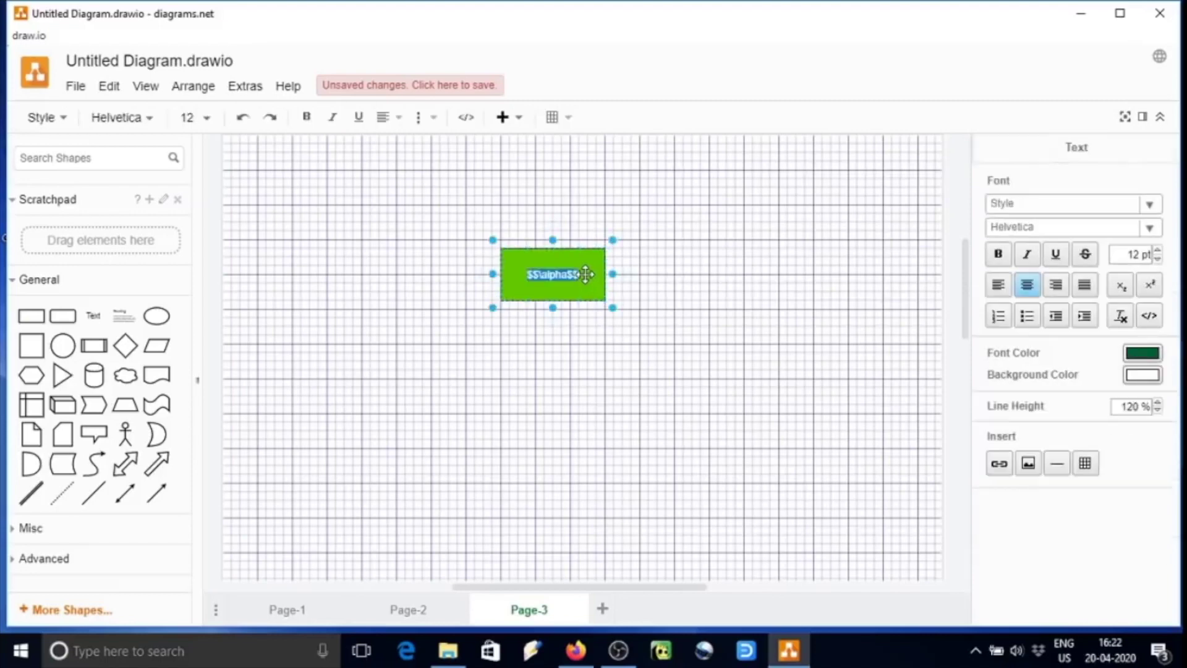
{"action": "key", "text": "BackSpace"}
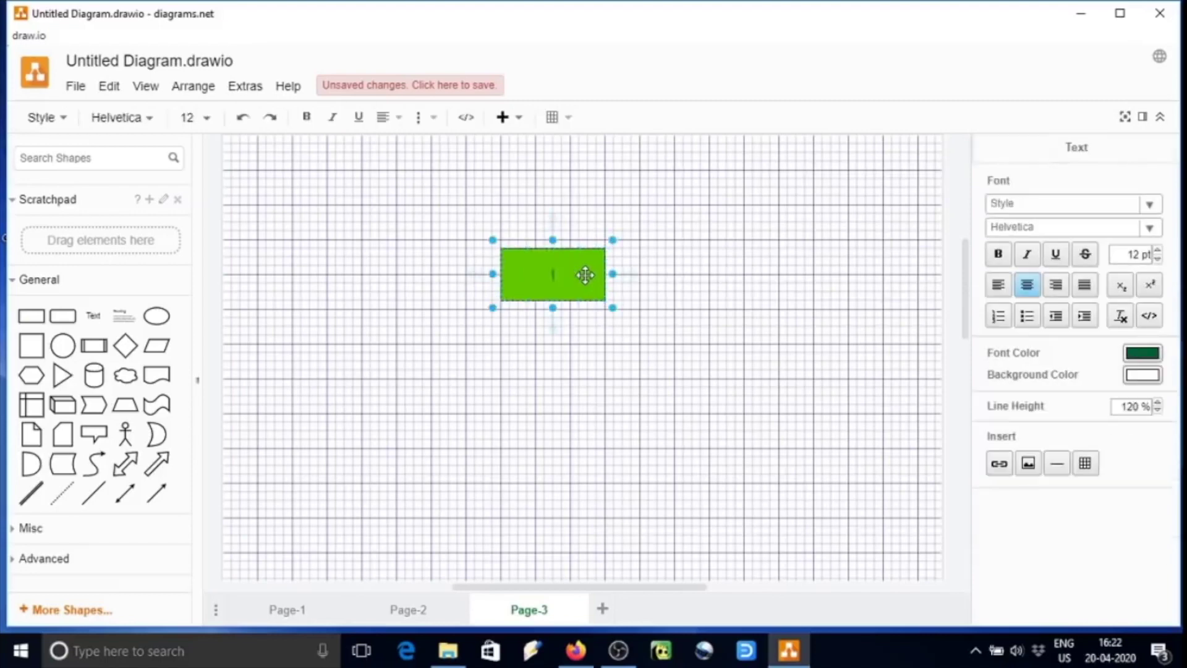
{"action": "type", "text": "$"}
{"action": "type", "text": "$"}
{"action": "type", "text": "\\"}
{"action": "type", "text": "\beta"}
{"action": "left_click", "coordinate": [657, 403]}
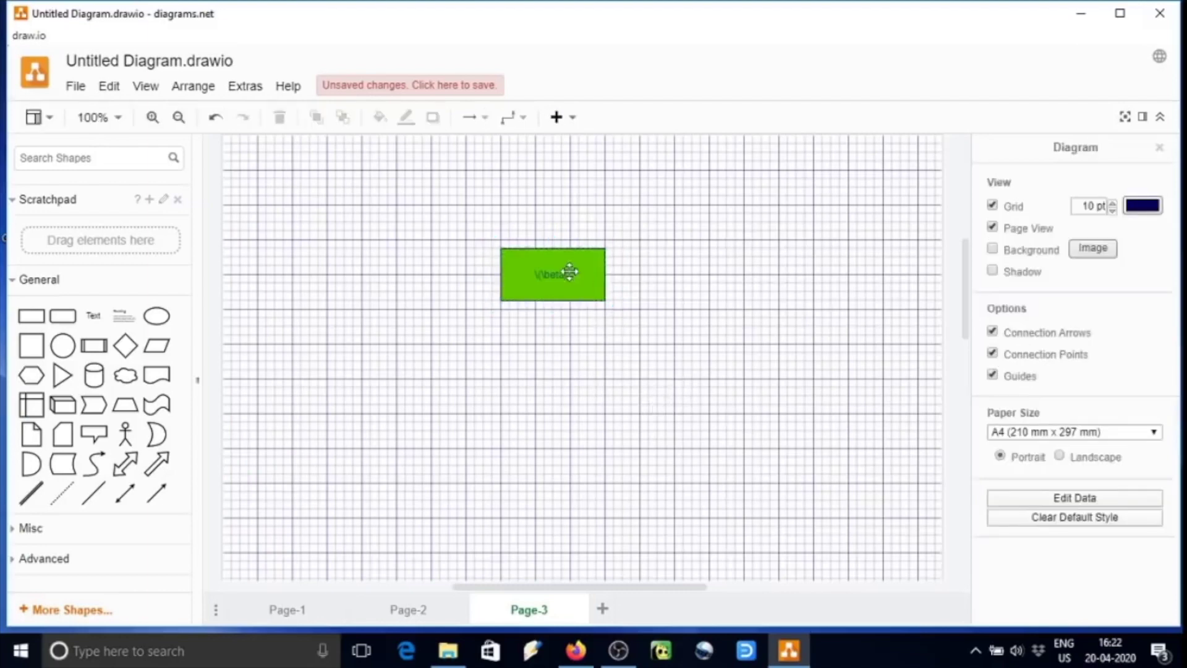
Turn on Mathematical Typesetting and add a $$\alpha$$ text element on the canvas
{"action": "left_click", "coordinate": [247, 88]}
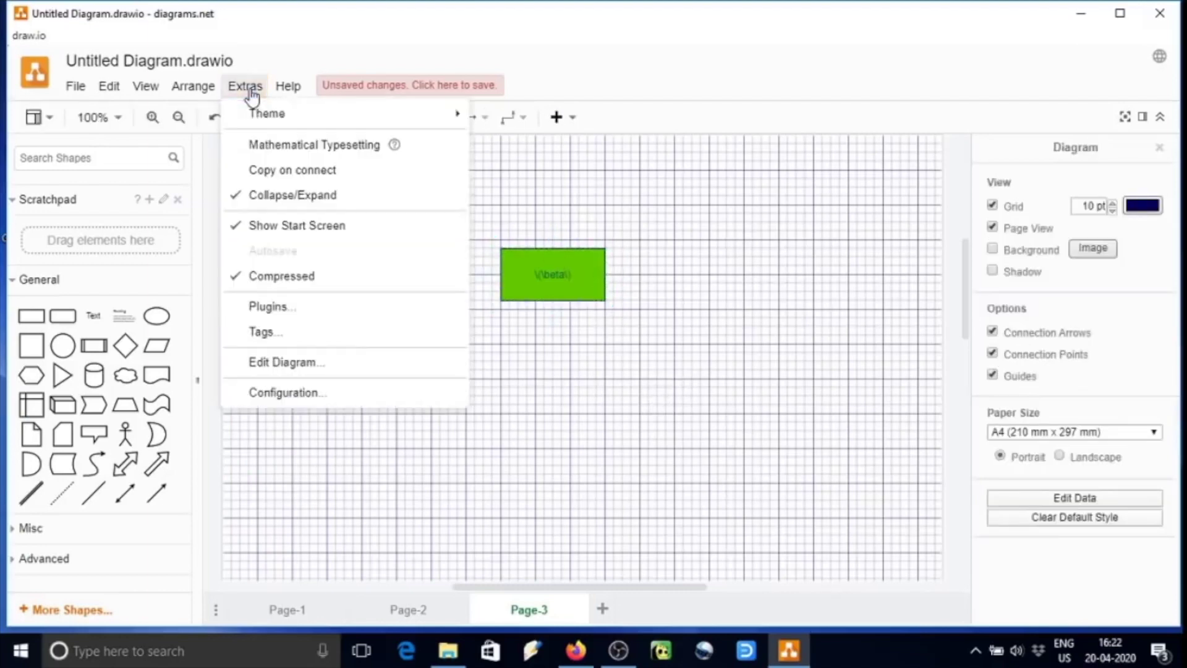
{"action": "left_click", "coordinate": [271, 146]}
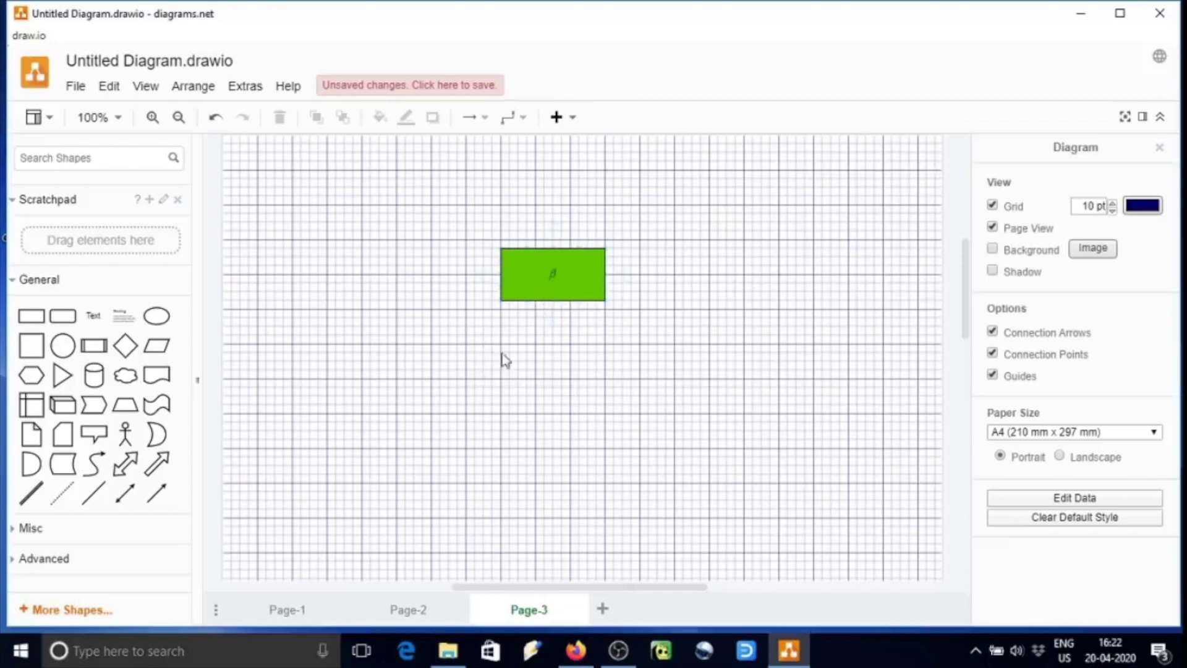
{"action": "double_click", "coordinate": [552, 351]}
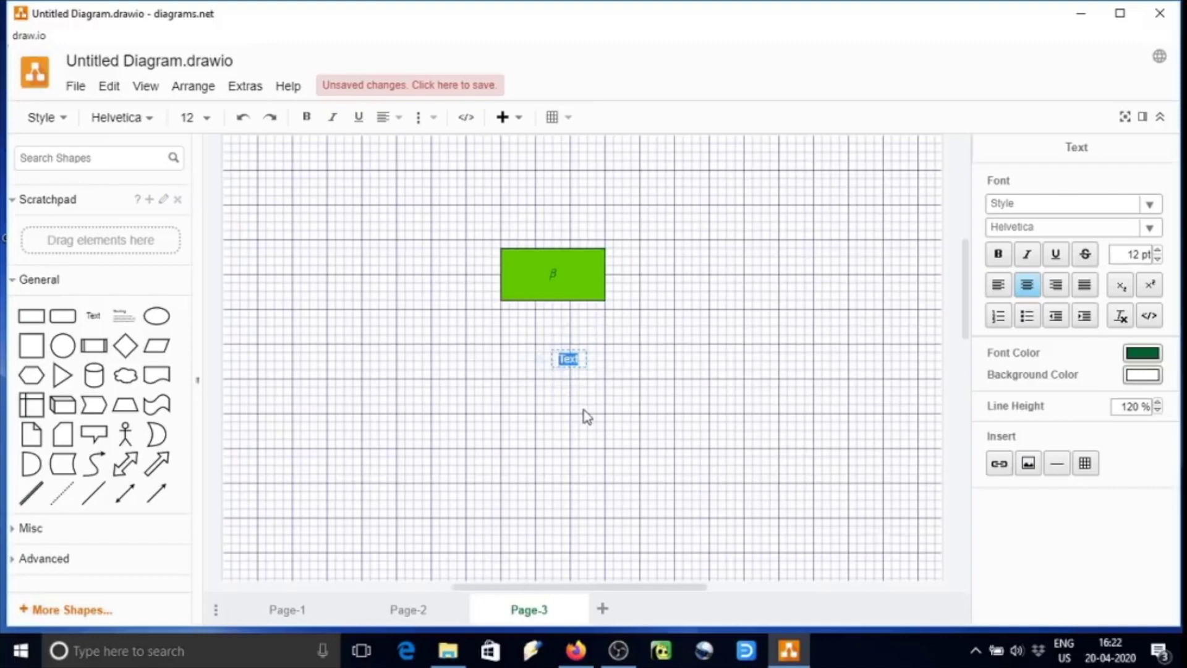
{"action": "type", "text": "$$\\alpha$$"}
{"action": "left_click", "coordinate": [603, 434]}
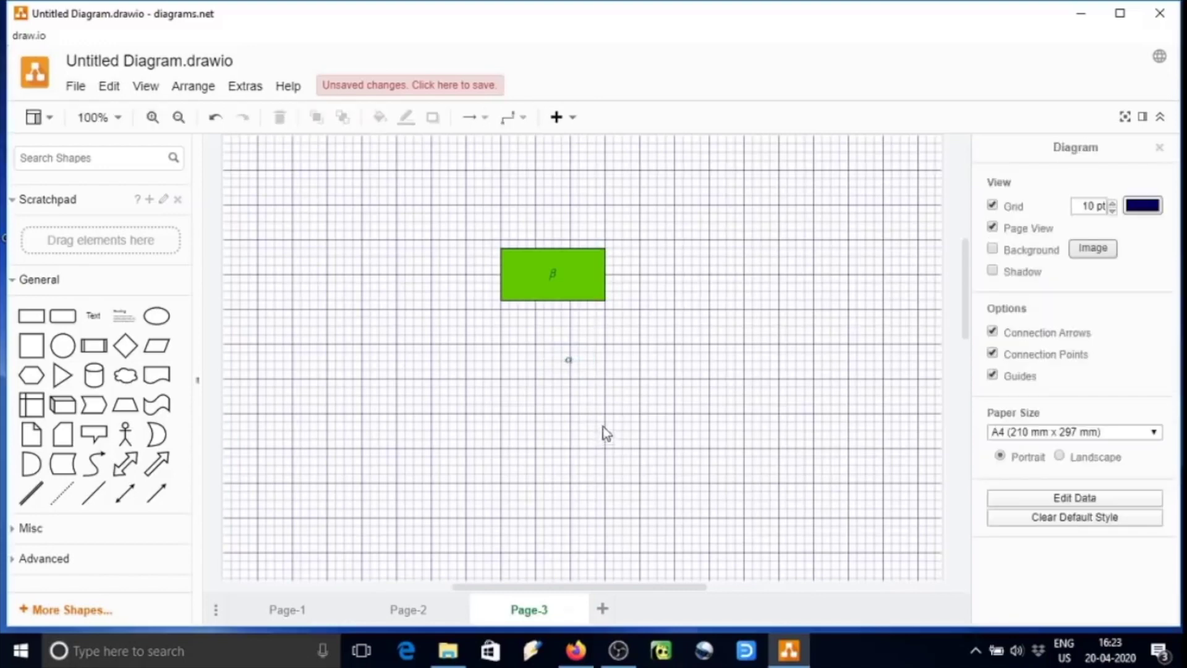
Make the α text bold, italic and 22 pt
{"action": "left_click", "coordinate": [569, 361]}
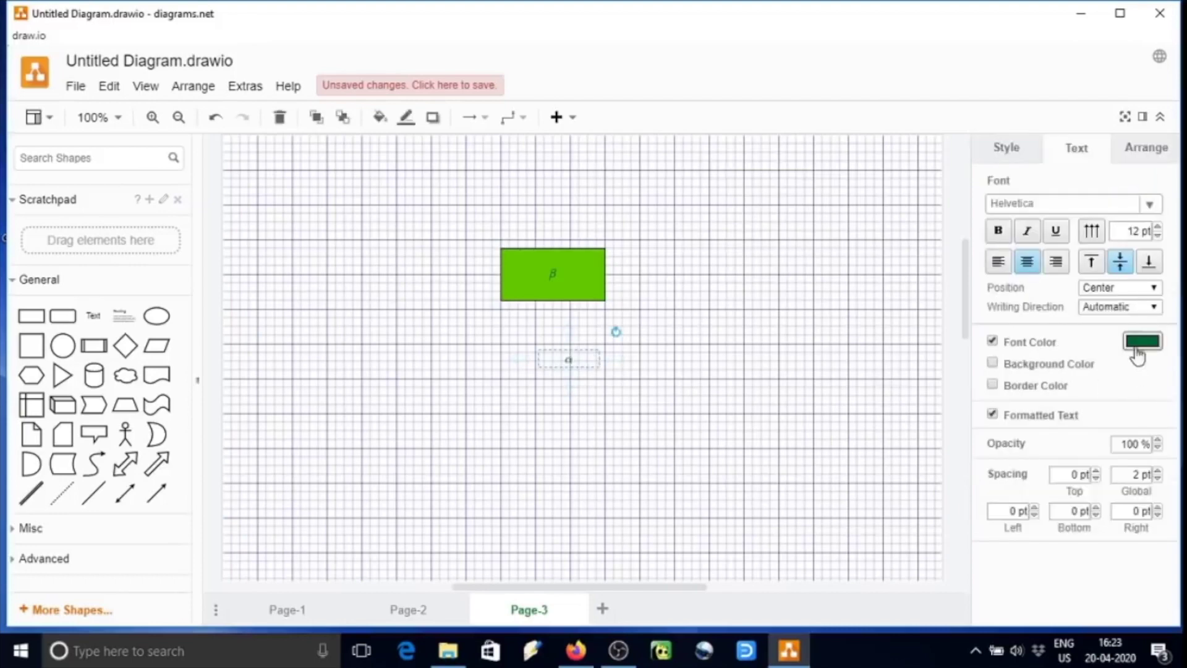
{"action": "left_click", "coordinate": [998, 231]}
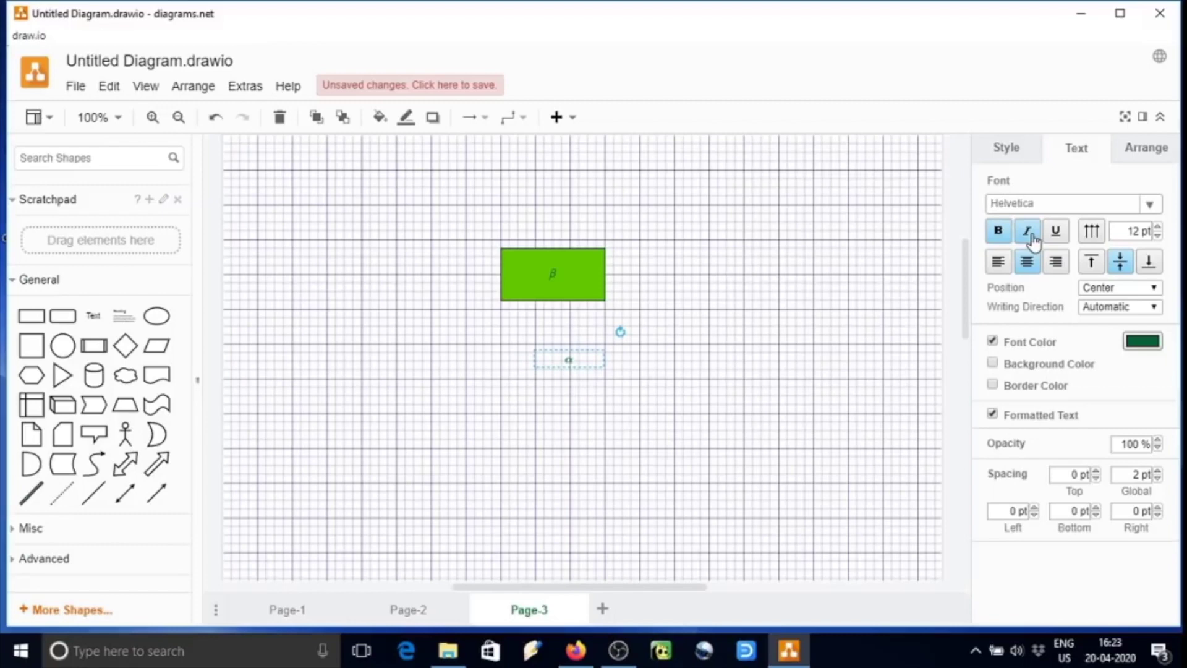
{"action": "left_click", "coordinate": [1028, 232]}
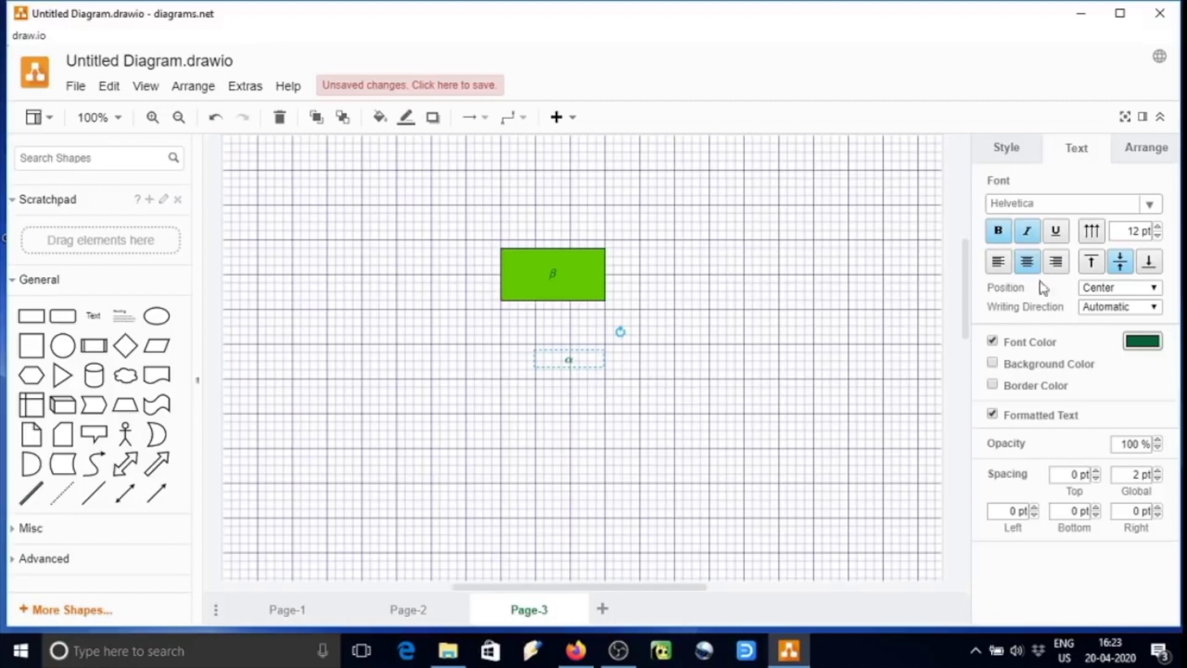
{"action": "left_click", "coordinate": [1158, 226]}
{"action": "left_click", "coordinate": [1158, 226]}
{"action": "left_click", "coordinate": [1158, 227]}
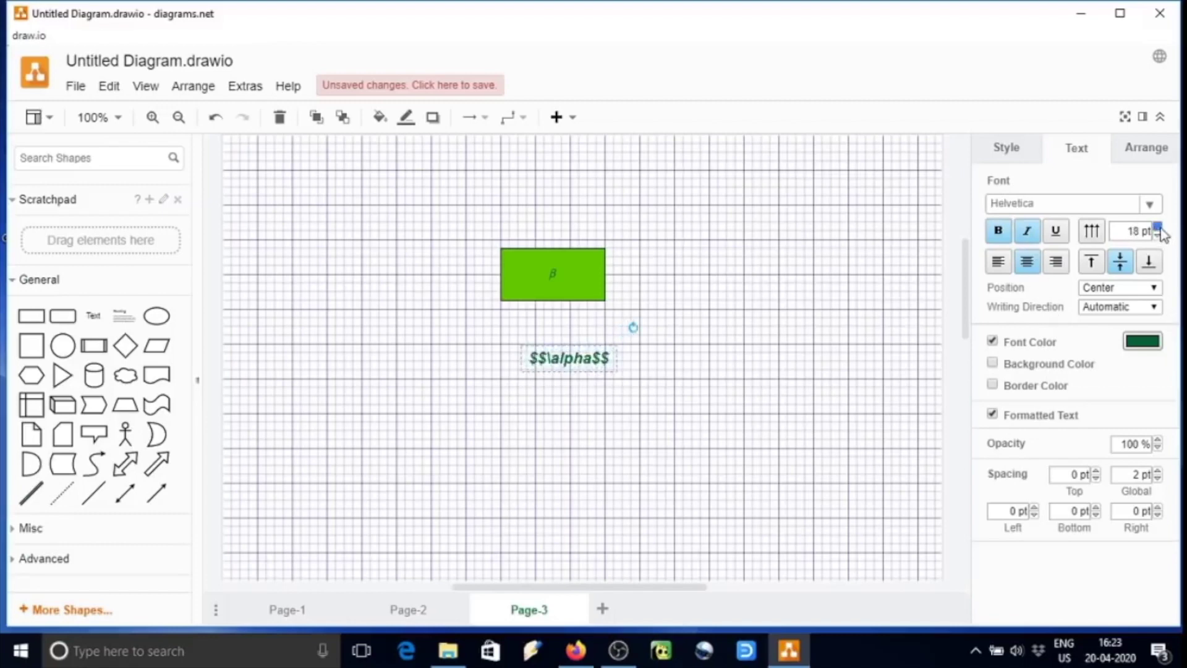
{"action": "left_click", "coordinate": [1158, 227]}
{"action": "left_click", "coordinate": [1158, 227]}
Move the α label up into the green rectangle beside β
{"action": "left_click", "coordinate": [680, 471]}
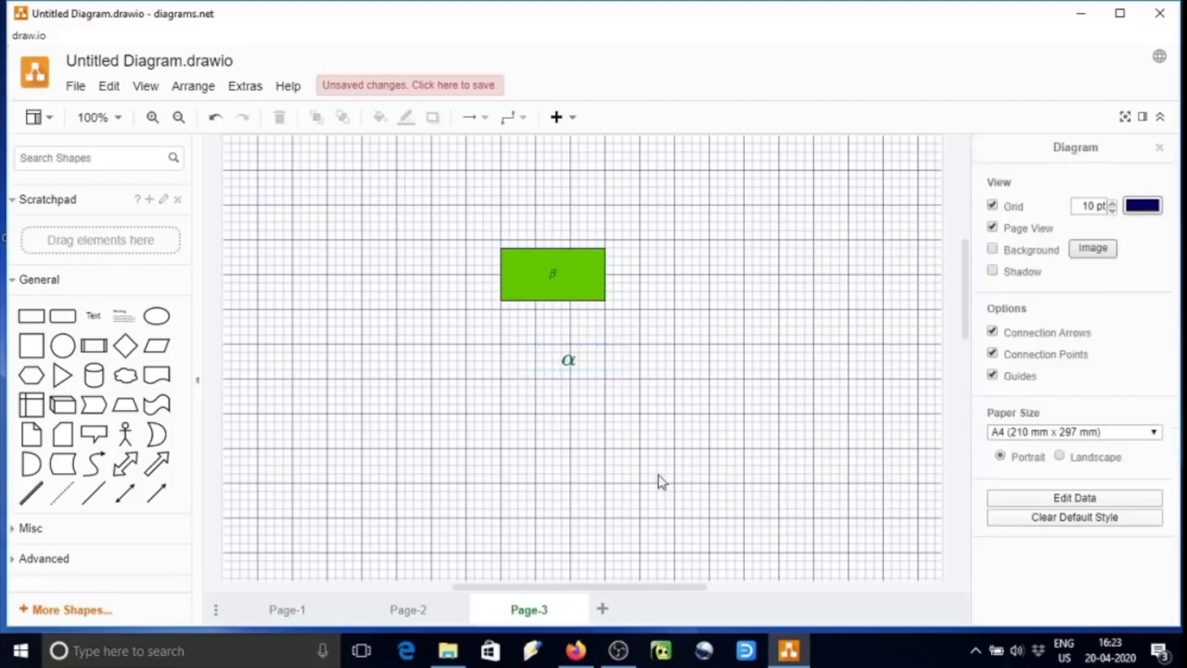
{"action": "left_click_drag", "start_coordinate": [569, 360], "coordinate": [583, 276]}
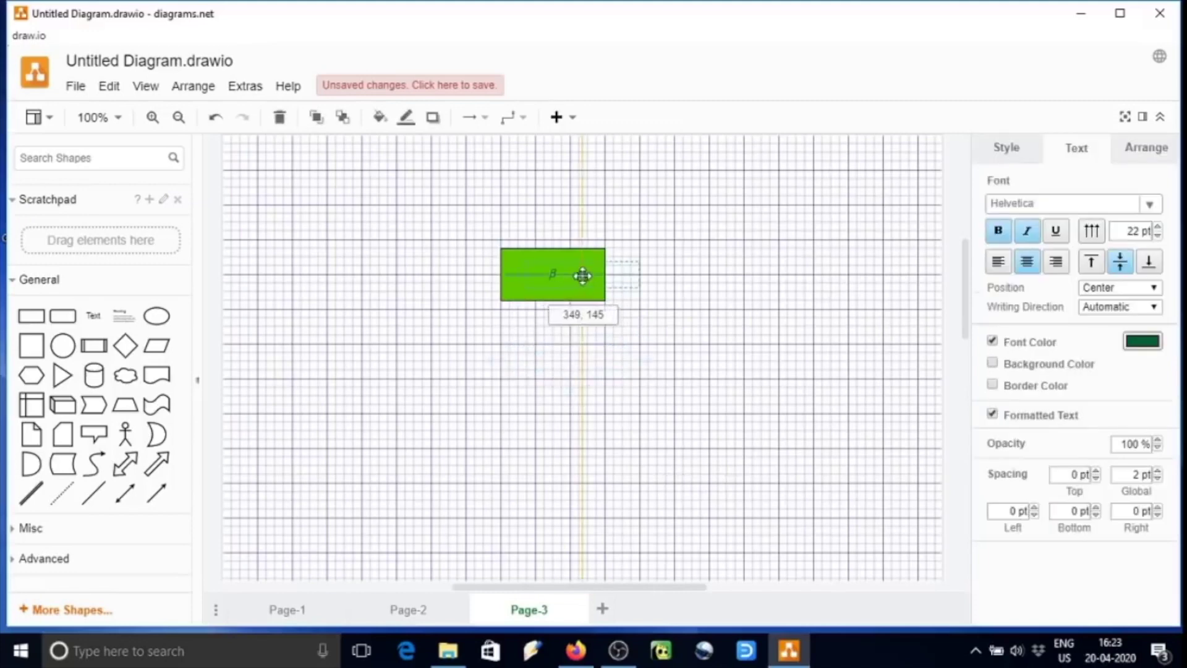
{"action": "left_click", "coordinate": [557, 456]}
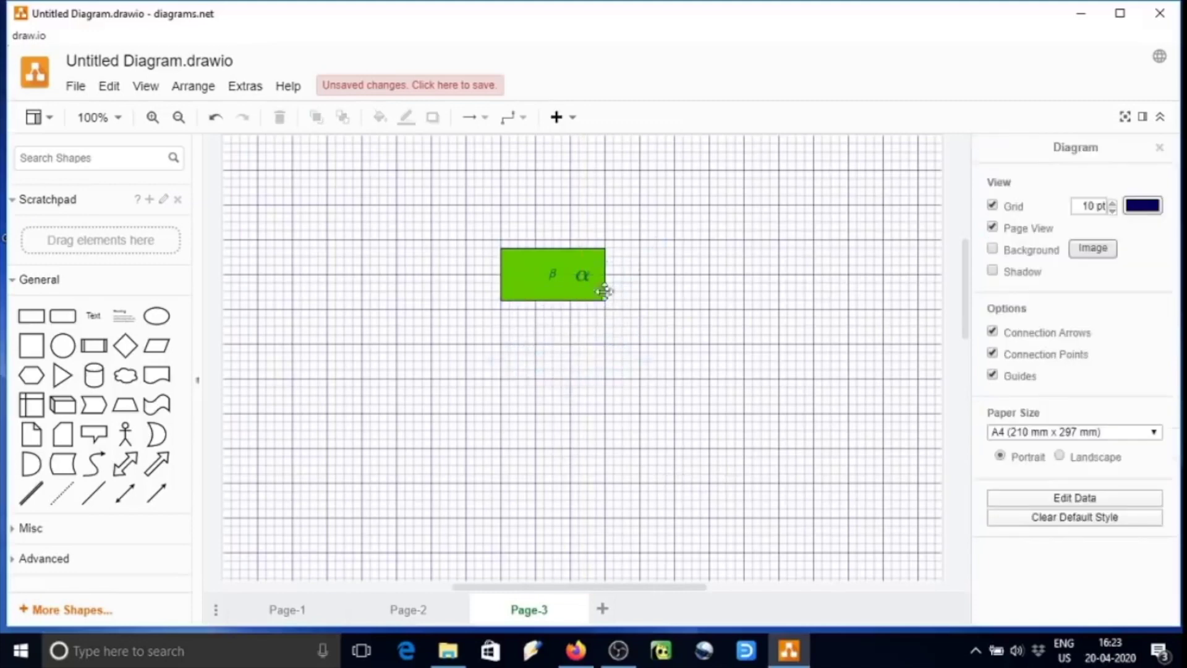
{"action": "left_click", "coordinate": [547, 278]}
{"action": "left_click", "coordinate": [662, 431]}
Add a second rectangle below the first, labelled a^2+b^2=c
{"action": "left_click", "coordinate": [31, 316]}
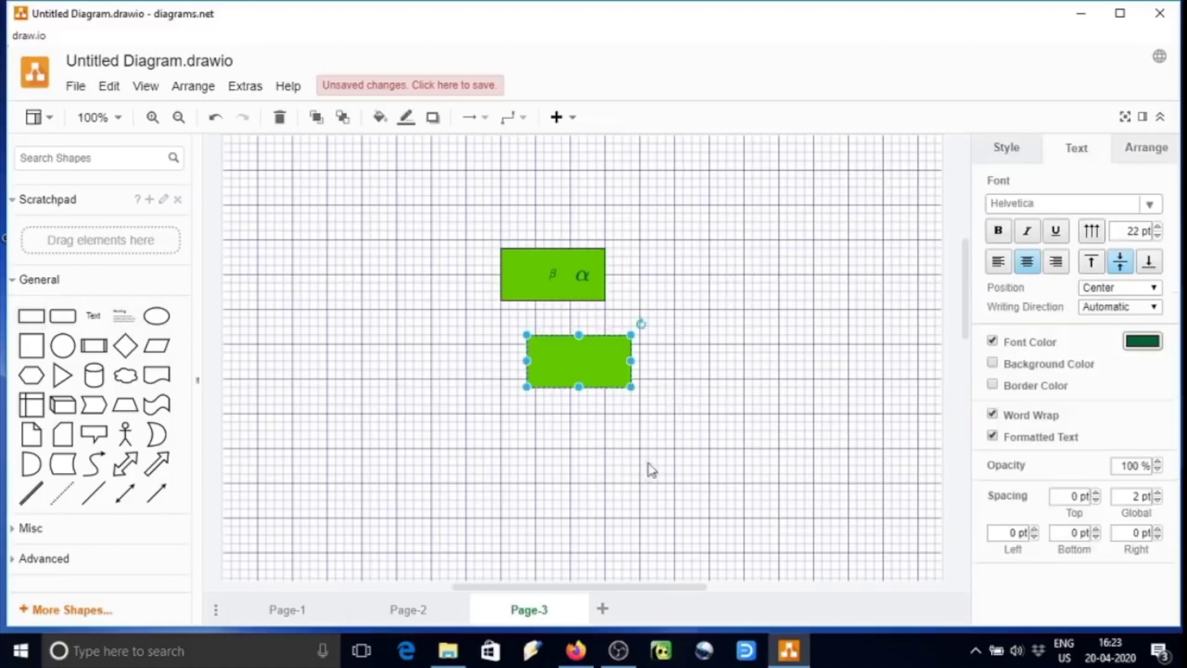
{"action": "left_click_drag", "start_coordinate": [583, 369], "coordinate": [586, 389]}
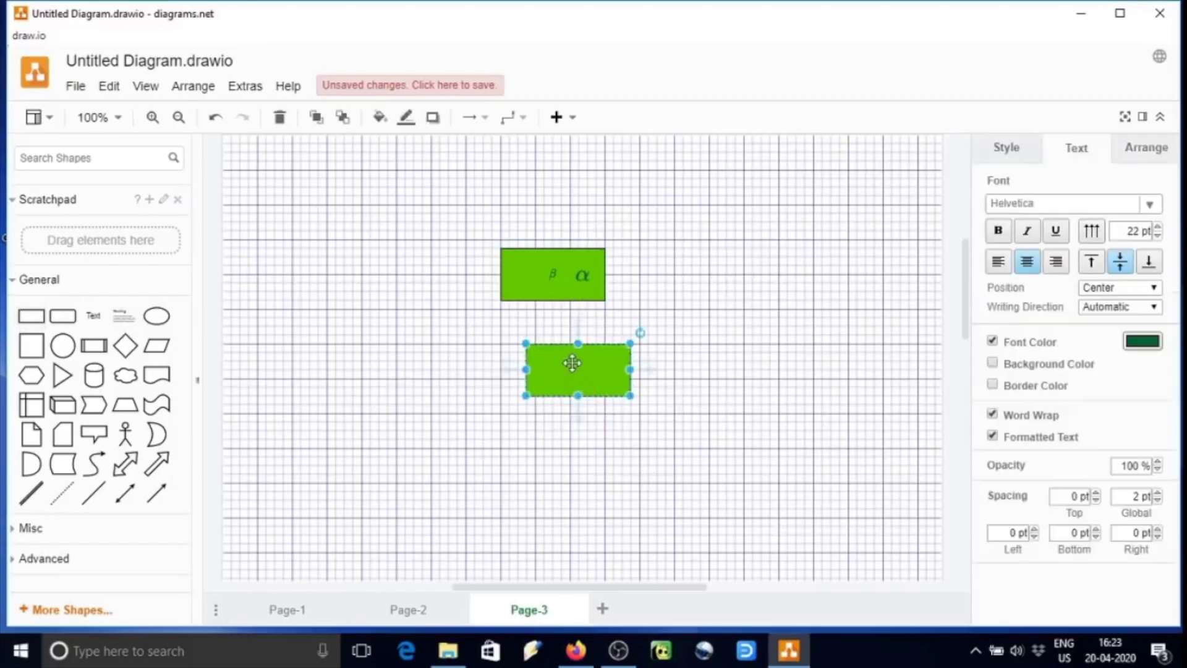
{"action": "double_click", "coordinate": [572, 363]}
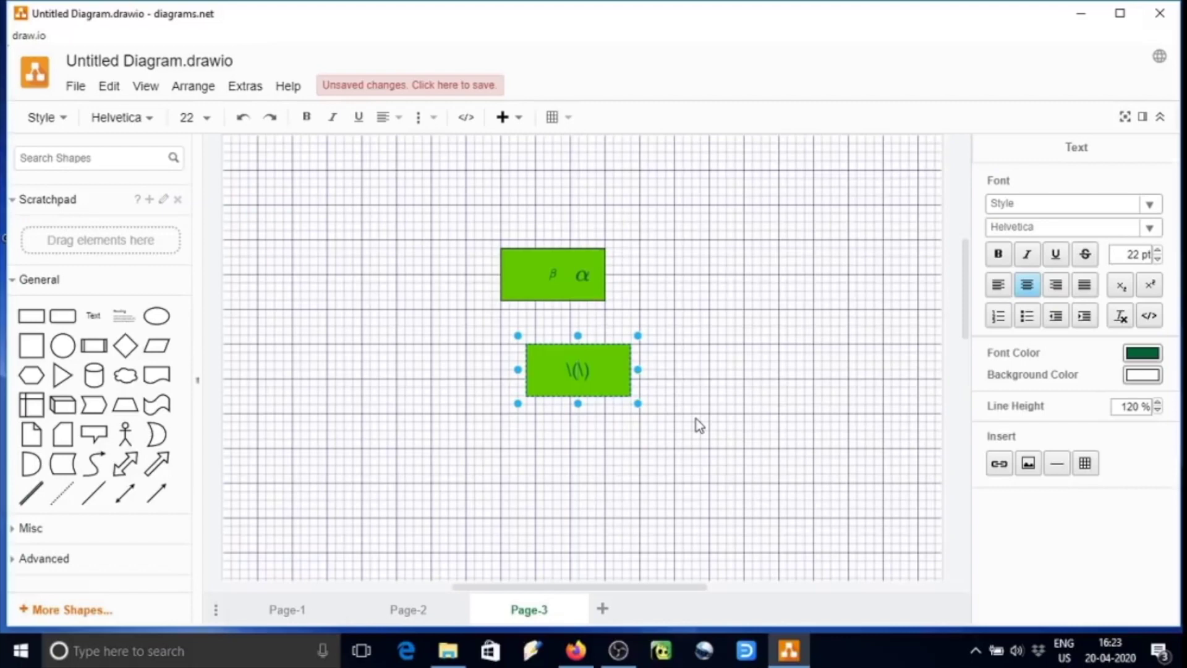
{"action": "type", "text": "a^2"}
{"action": "type", "text": "+b"}
{"action": "type", "text": "^2="}
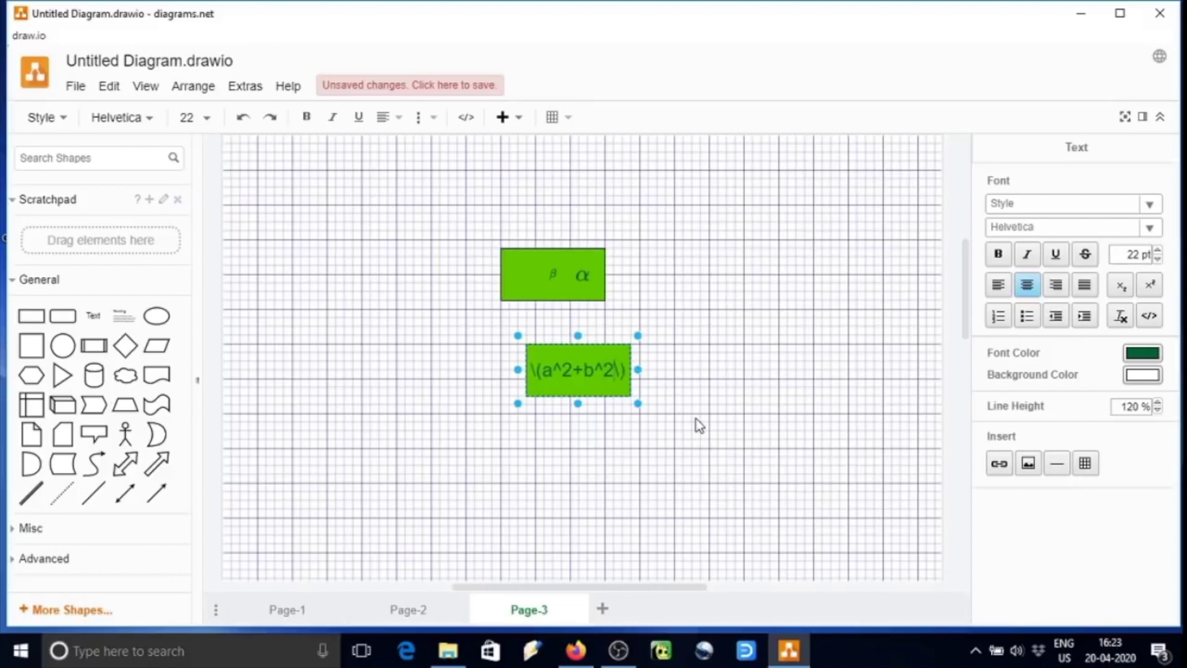
{"action": "type", "text": "c"}
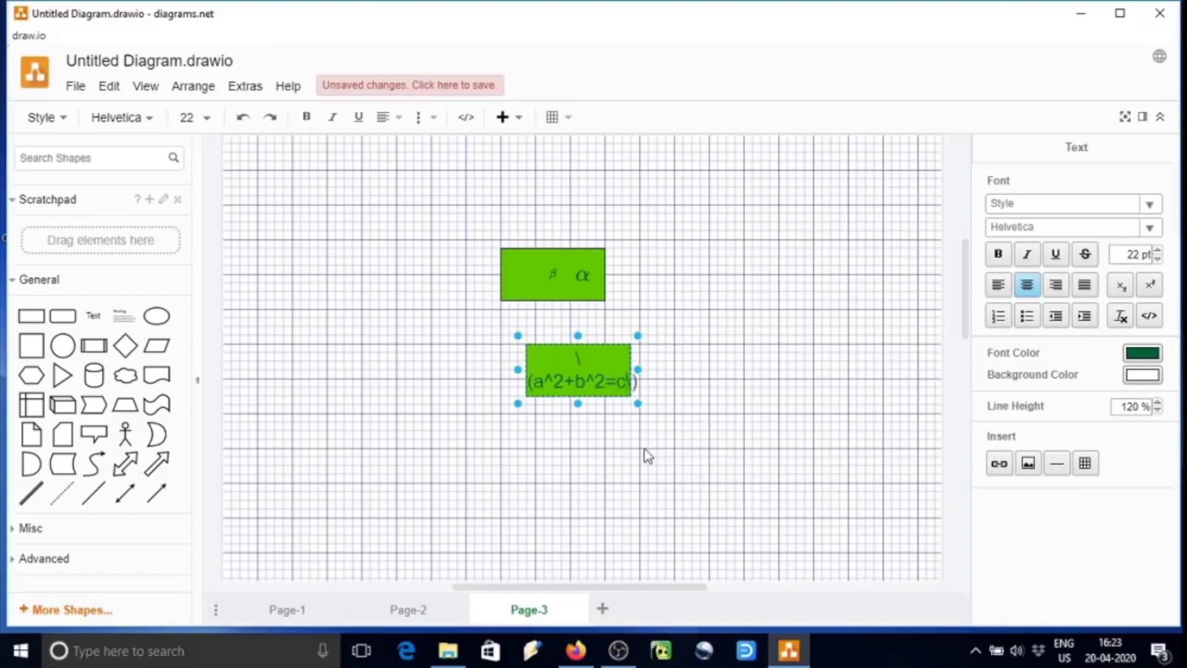
{"action": "left_click", "coordinate": [656, 462]}
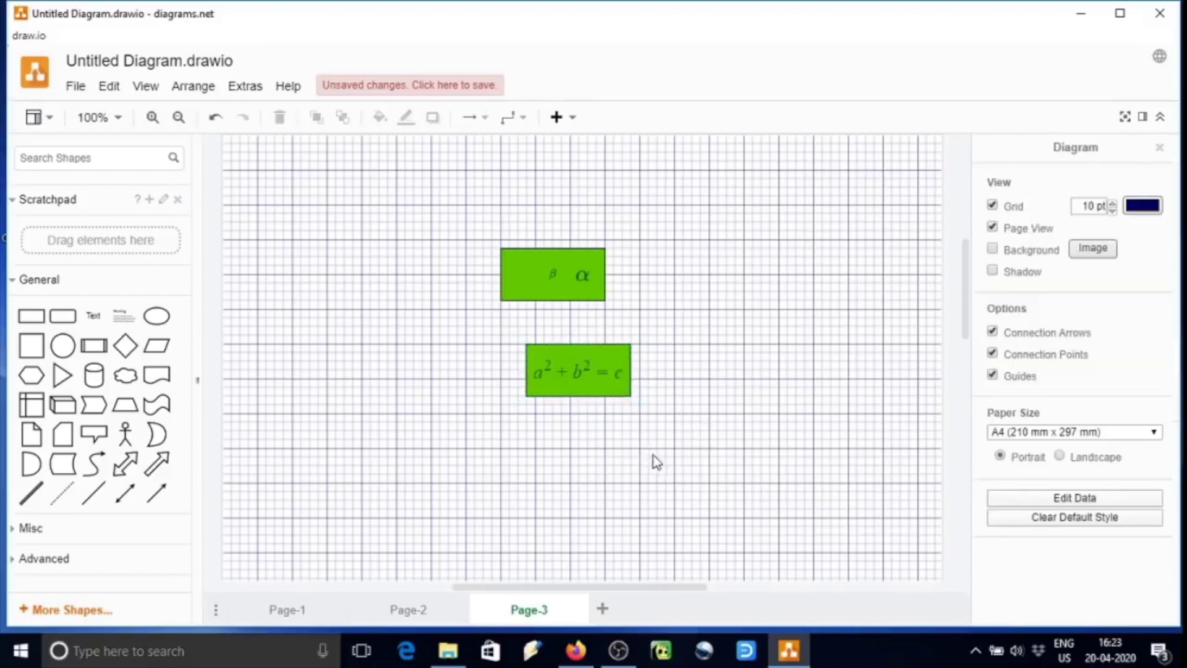
Widen the rectangle to about 191 x 70 and correct the formula to a²+b²=c²
{"action": "left_click", "coordinate": [617, 388]}
{"action": "left_click_drag", "start_coordinate": [632, 397], "coordinate": [692, 413]}
{"action": "double_click", "coordinate": [666, 383]}
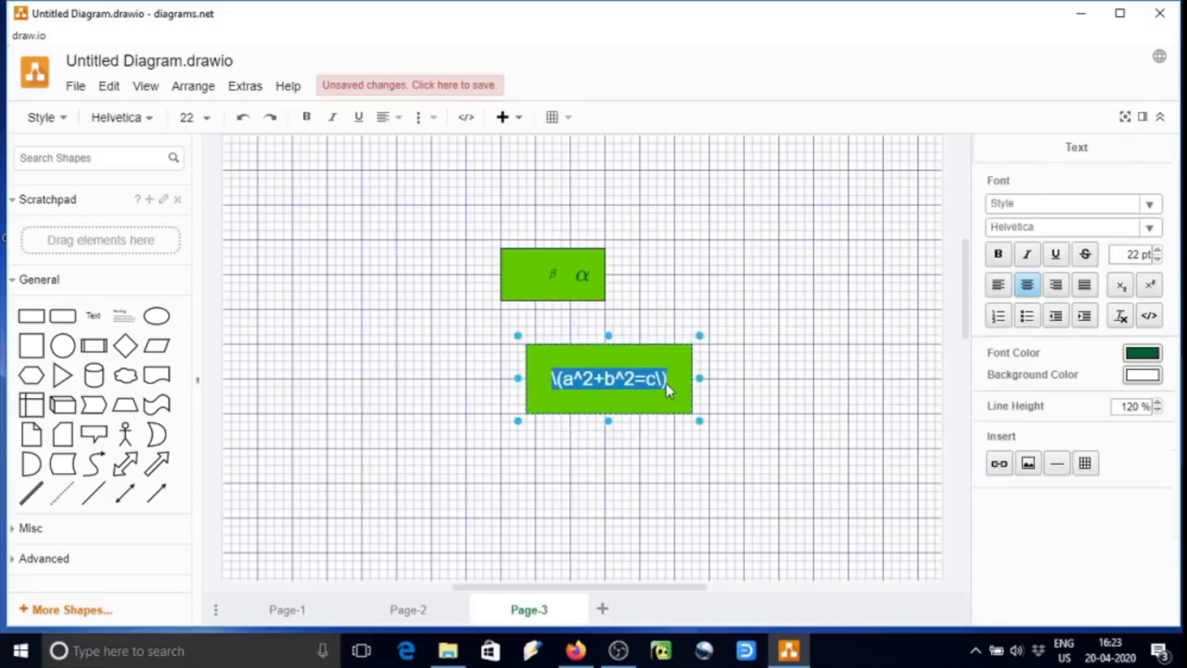
{"action": "left_click", "coordinate": [656, 377]}
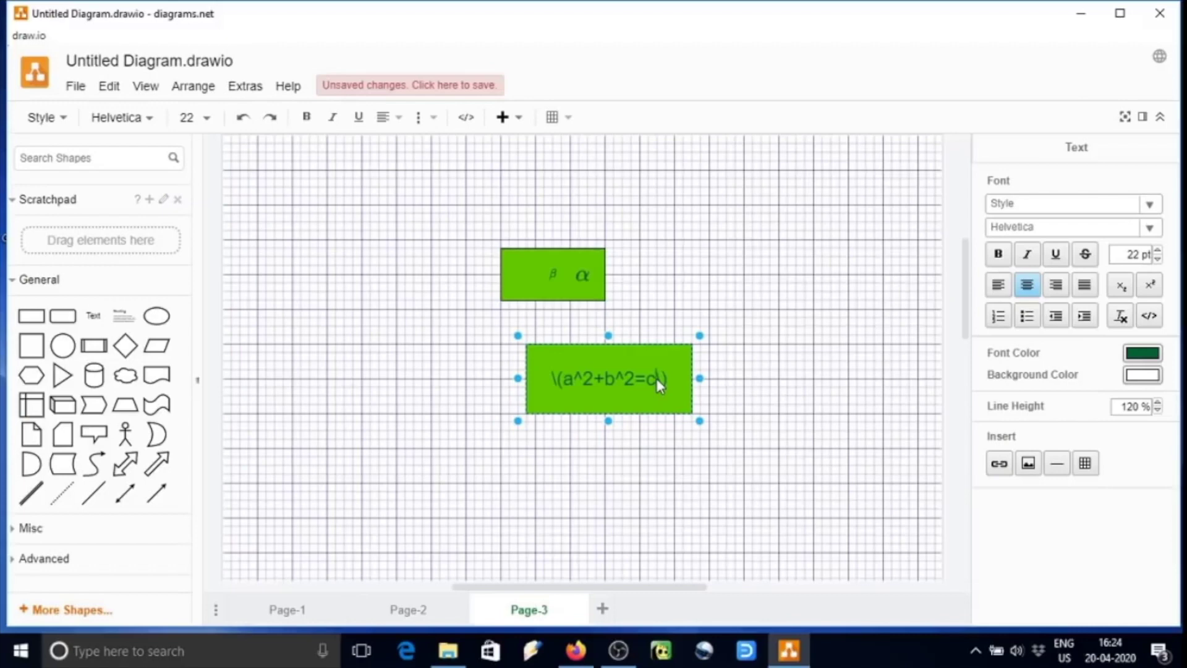
{"action": "key", "text": "Escape"}
{"action": "left_click", "coordinate": [670, 515]}
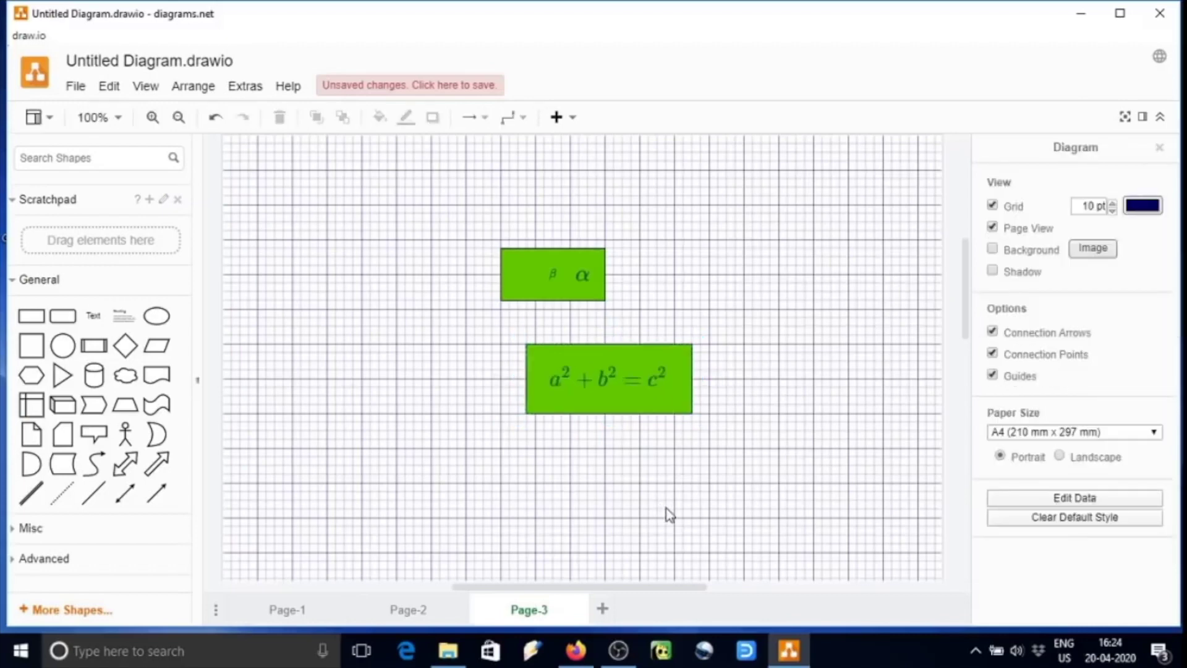